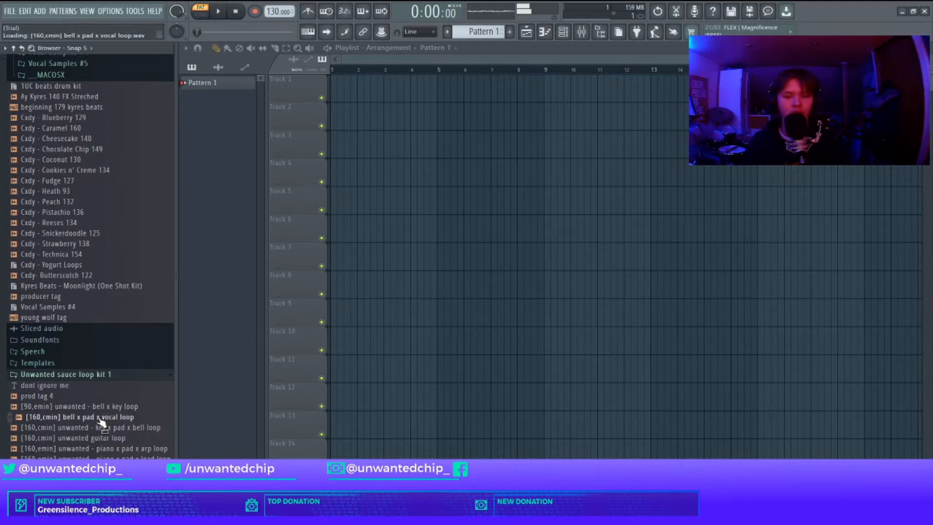
Step: Add the [160,cmin] bell x pad x vocal loop to Track 1 and set the project tempo to 160 BPM
drag(90, 419, 284, 37)
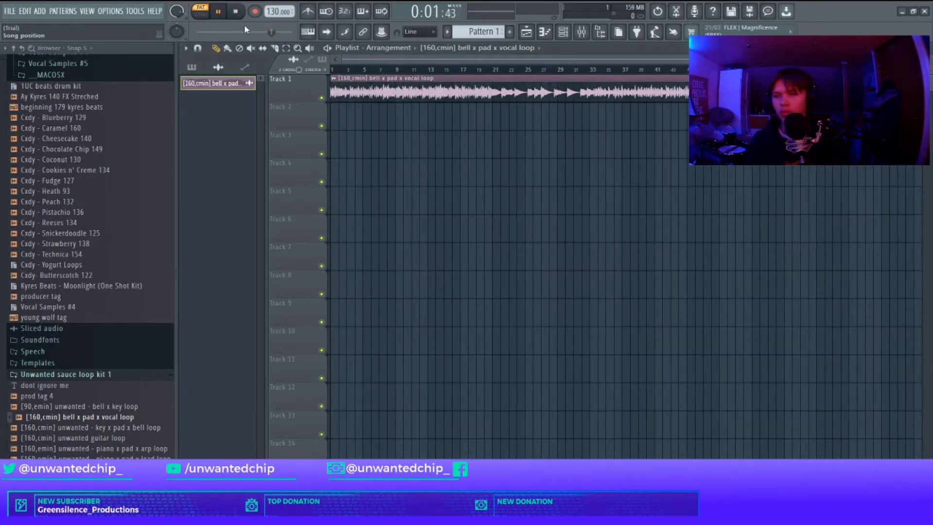
right_click(262, 12)
click(283, 7)
right_click(281, 12)
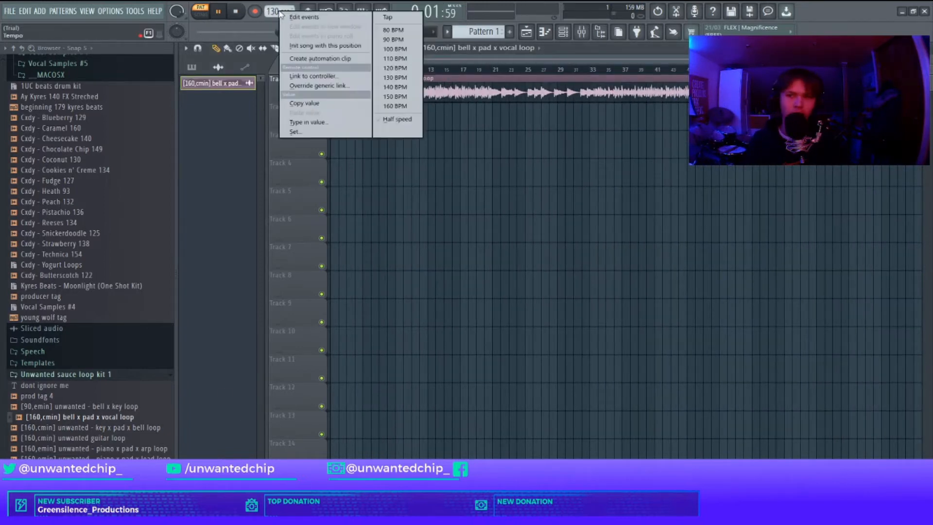
click(392, 106)
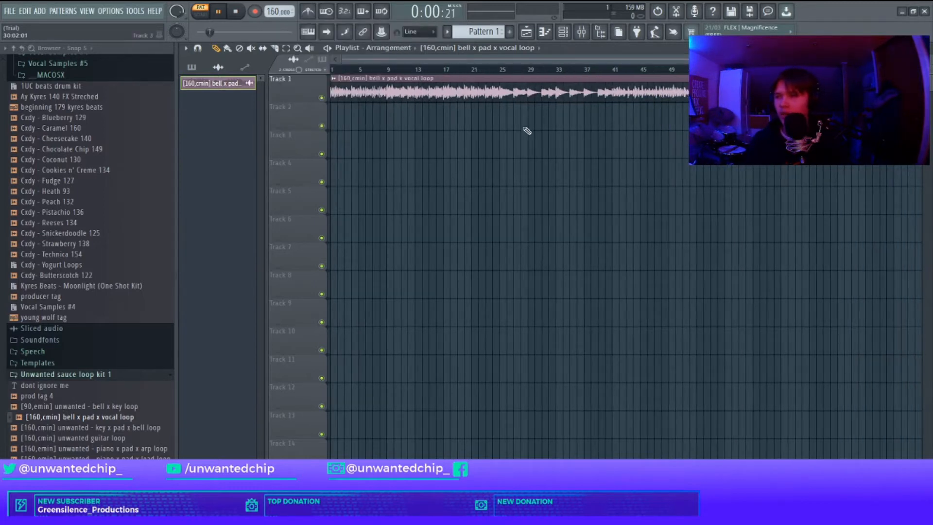
scroll(346, 88, up, 2)
drag(302, 102, 319, 220)
scroll(456, 80, up, 2)
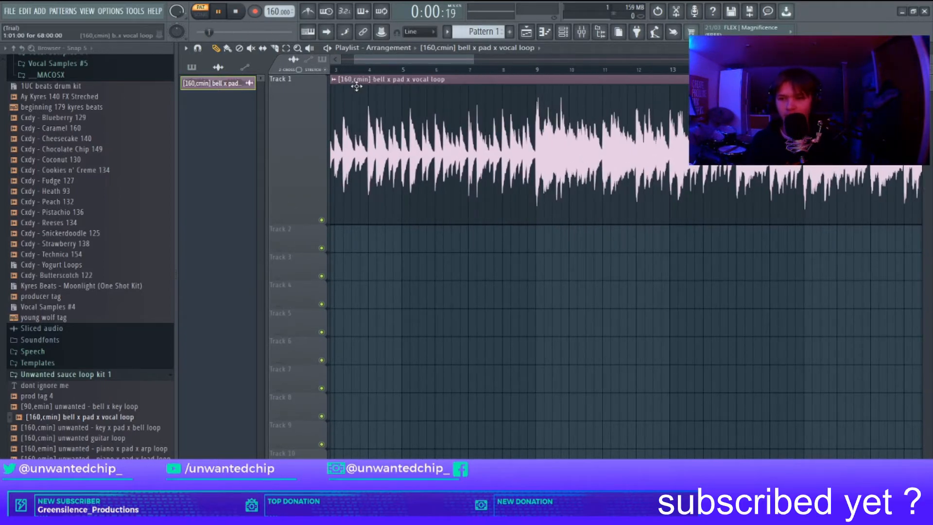
scroll(357, 86, down, 2)
drag(297, 221, 294, 109)
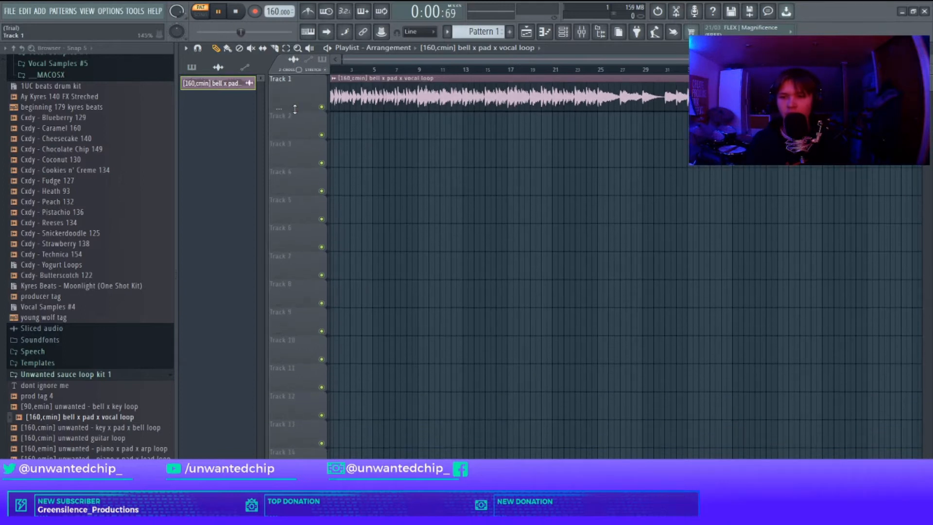
Step: Duplicate the Pattern 1 clip on Track 2 several times along the arrangement
scroll(370, 111, down, 2)
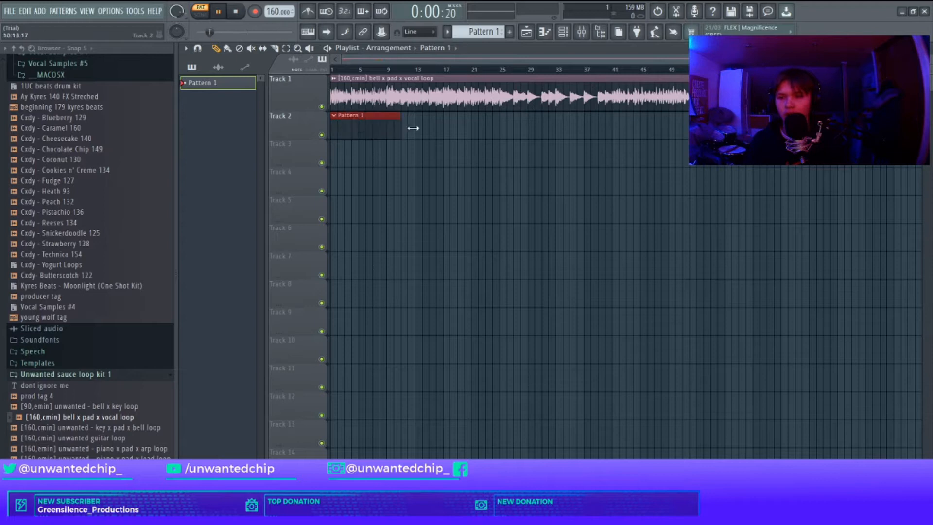
key(ctrl+b)
key(ctrl+b)
key(ctrl+b)
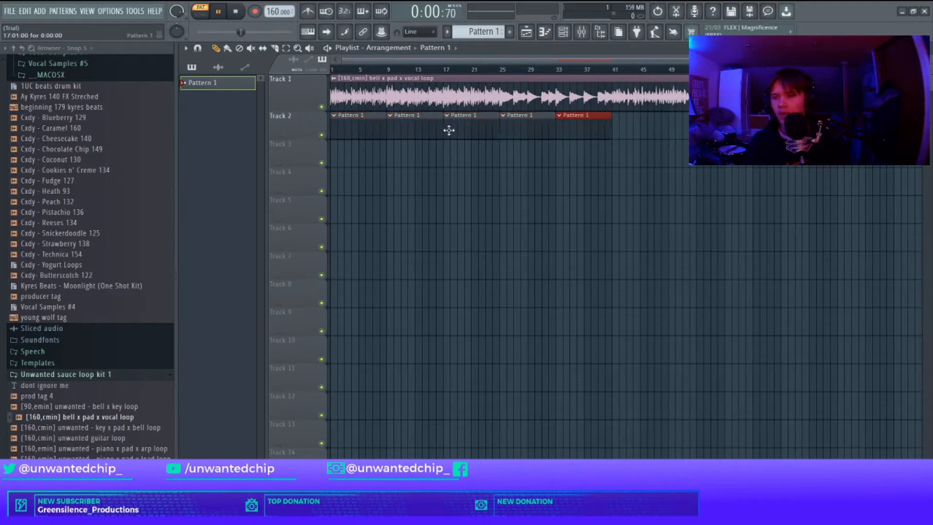
Step: Play back the arrangement from different points on the timeline to hear the loop against the patterns
scroll(777, 209, up, 2)
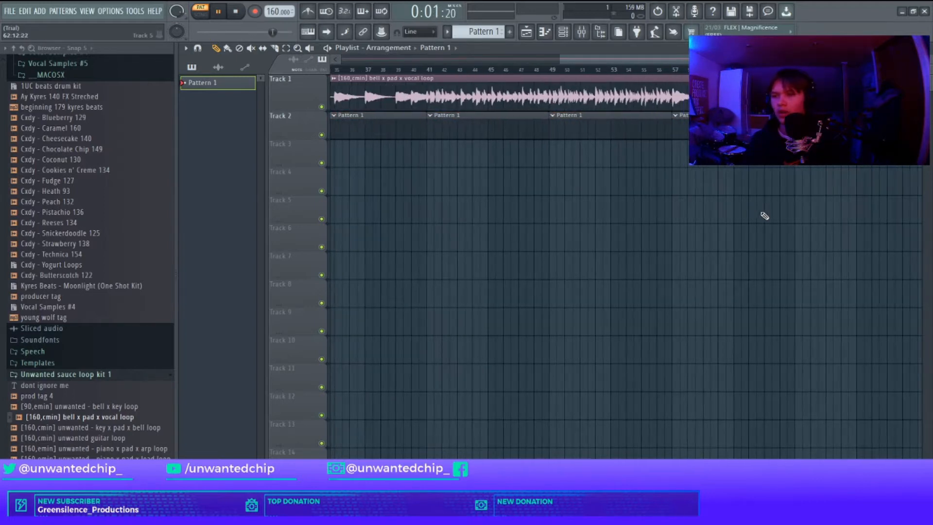
drag(572, 61, 625, 63)
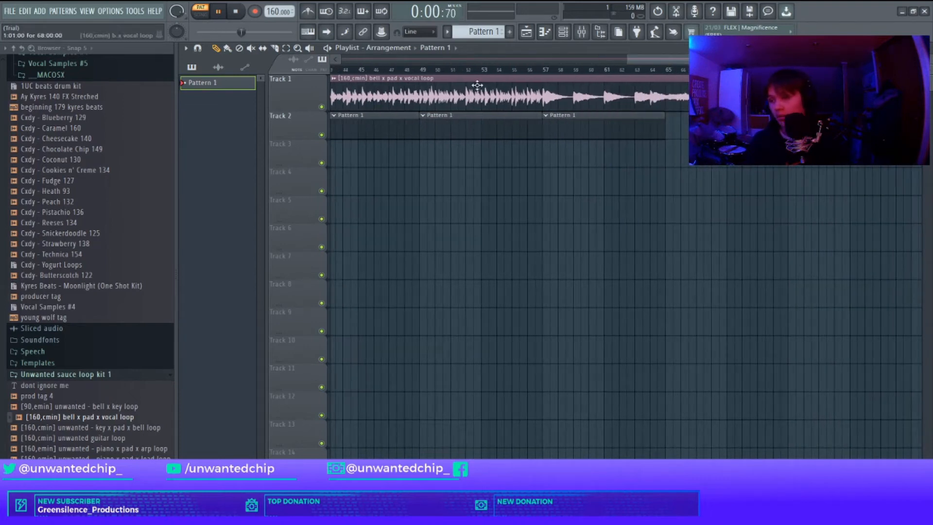
scroll(417, 74, down, 2)
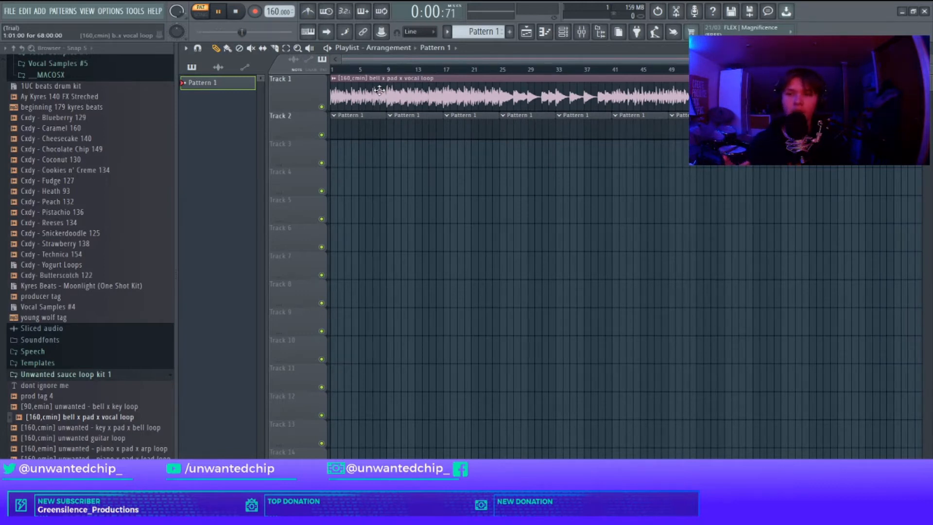
scroll(596, 71, up, 2)
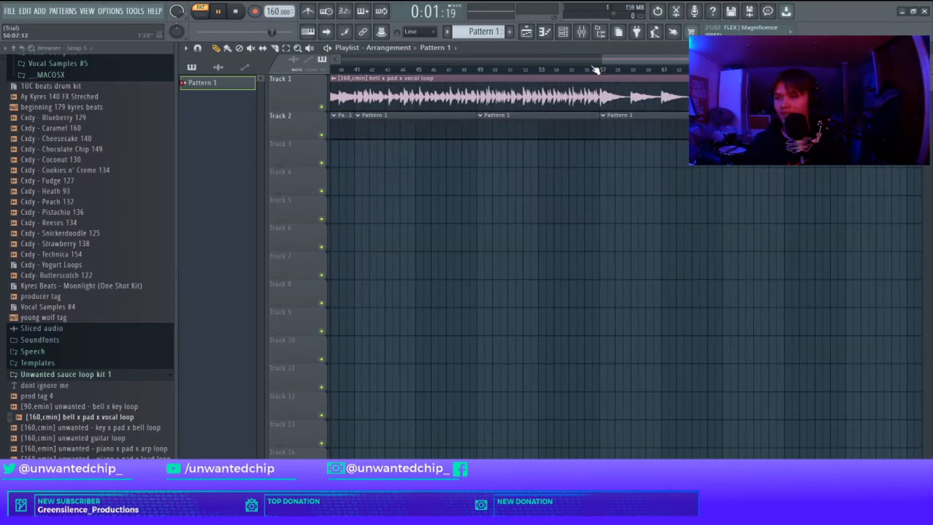
scroll(646, 90, down, 2)
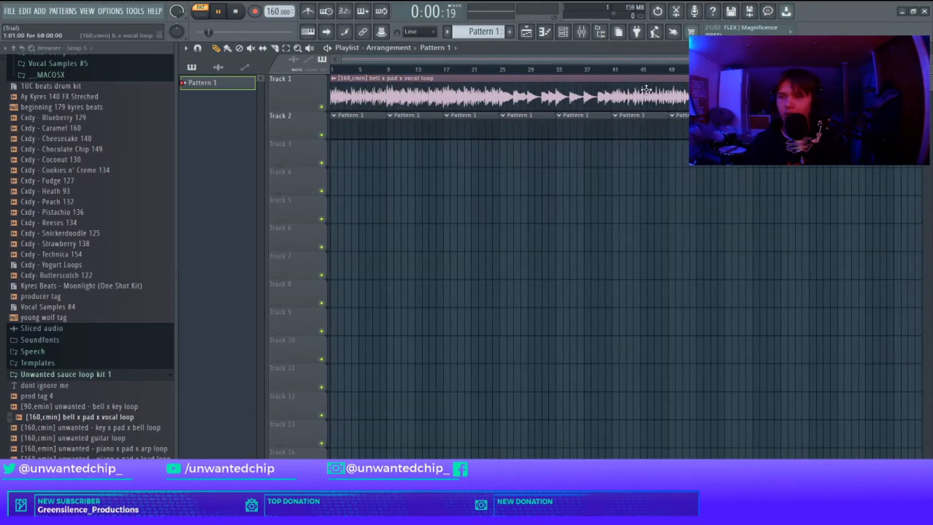
click(614, 71)
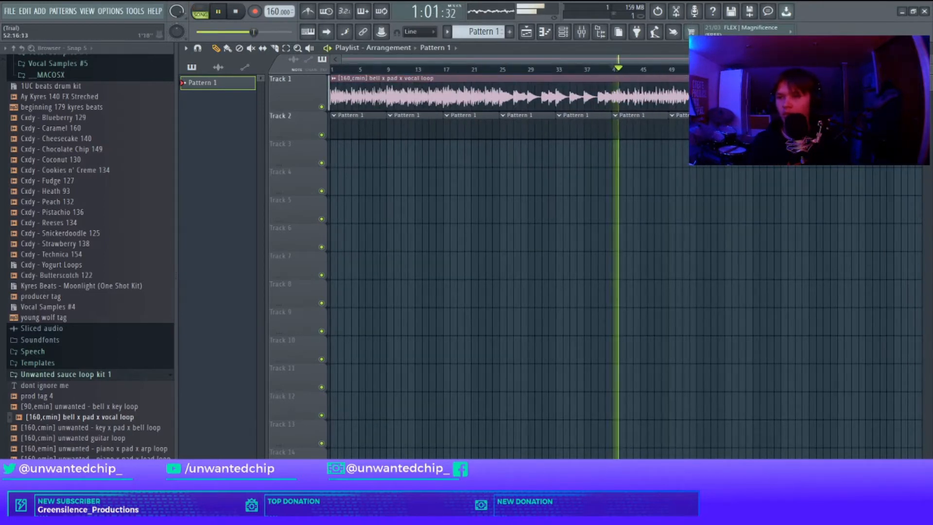
click(676, 72)
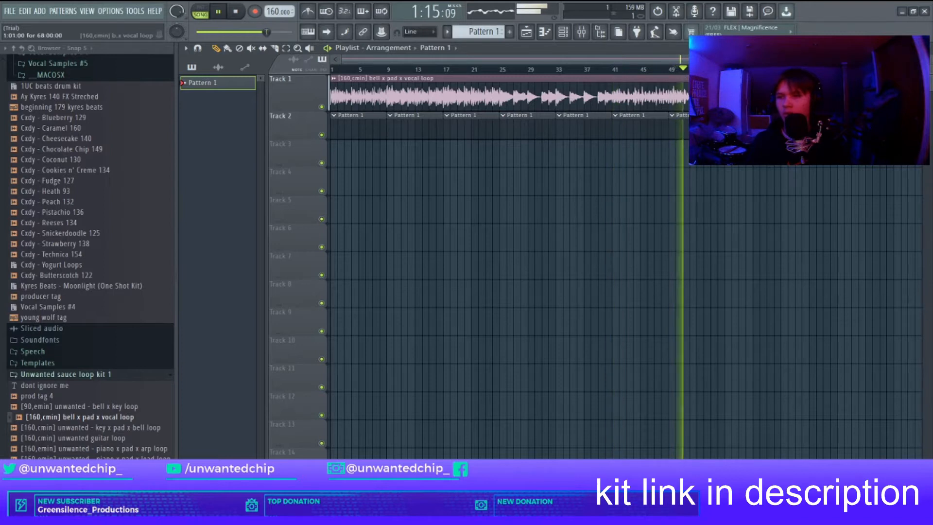
scroll(510, 94, up, 2)
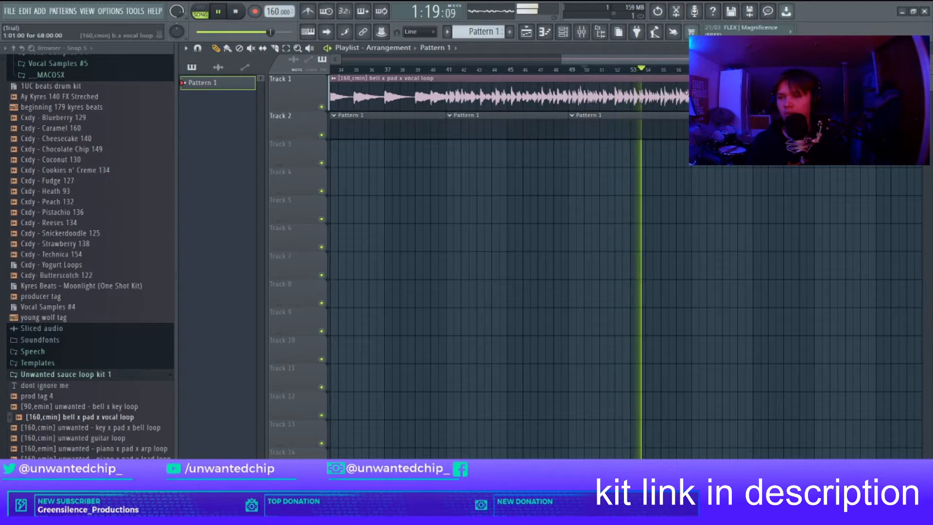
click(692, 71)
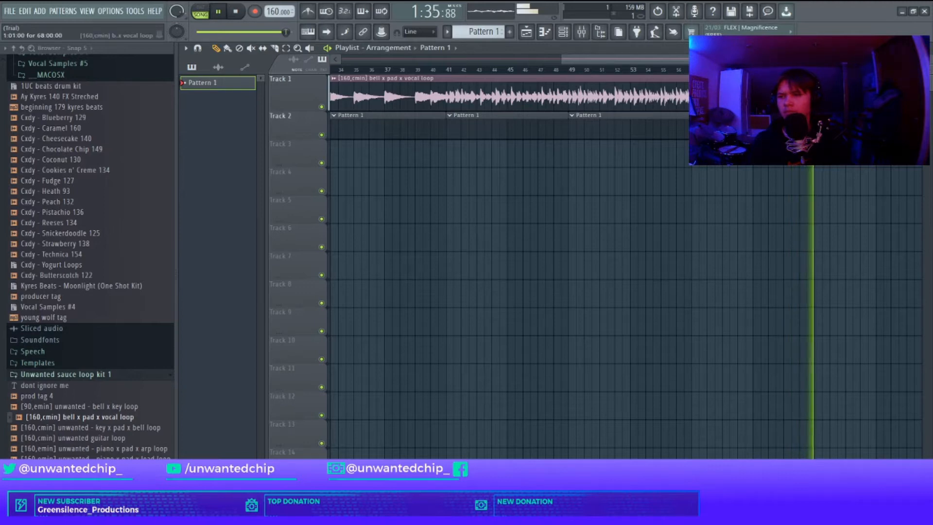
key(space)
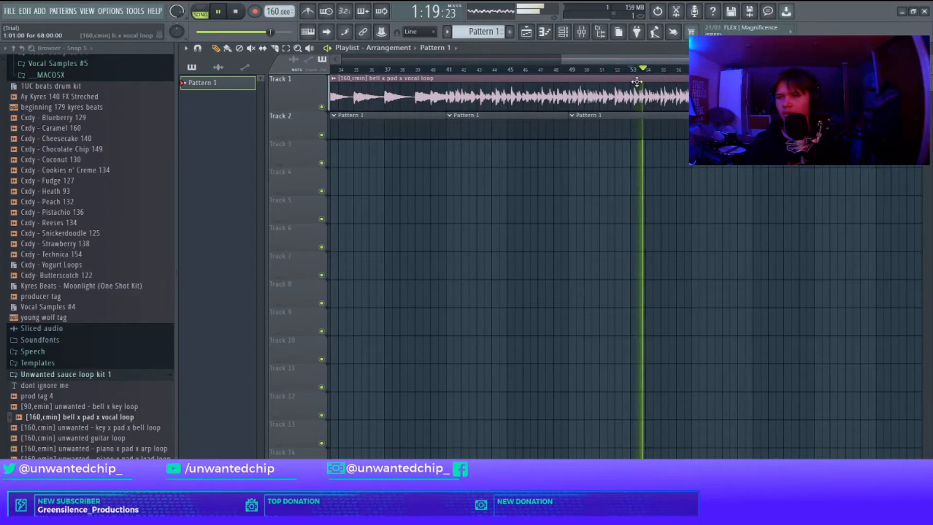
key(space)
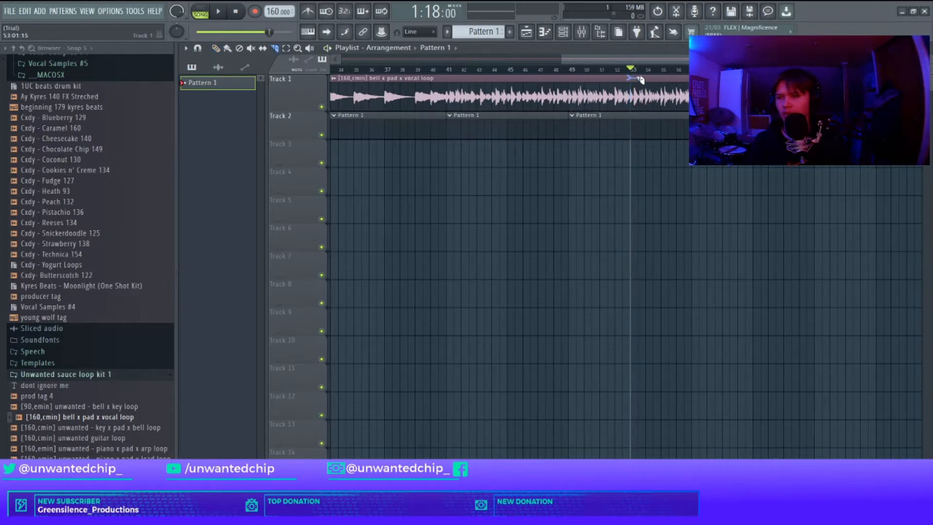
Step: Slice the vocal loop clip around bar 49 and delete the part after the cut
click(575, 78)
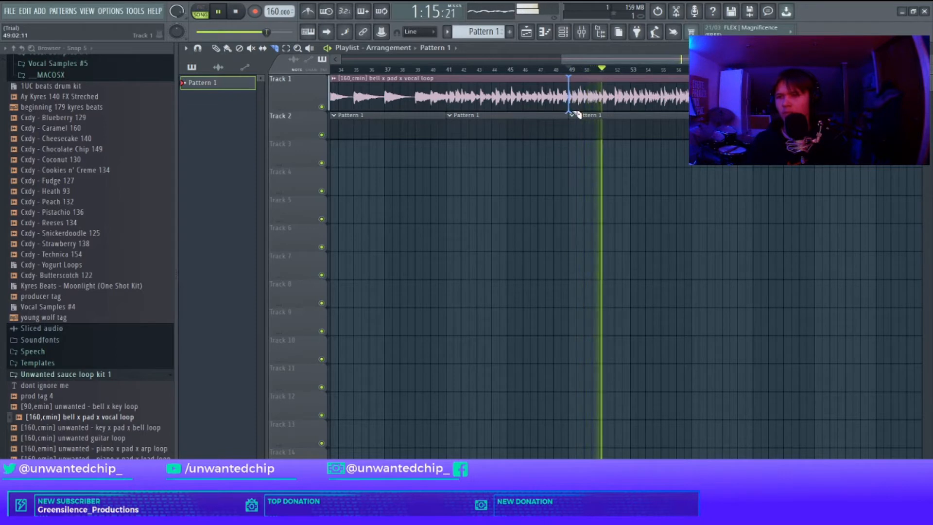
drag(576, 114, 577, 115)
key(p)
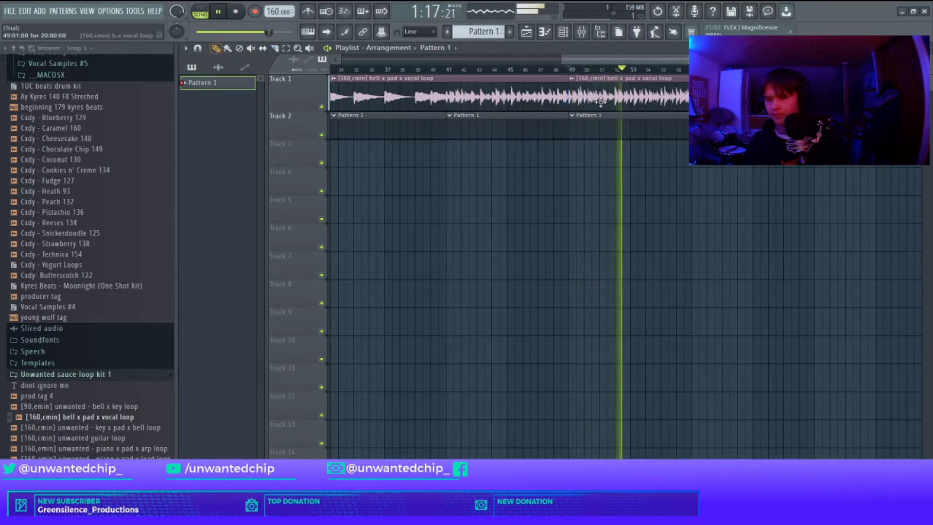
right_click(622, 99)
scroll(646, 105, down, 3)
scroll(479, 135, up, 1)
key(space)
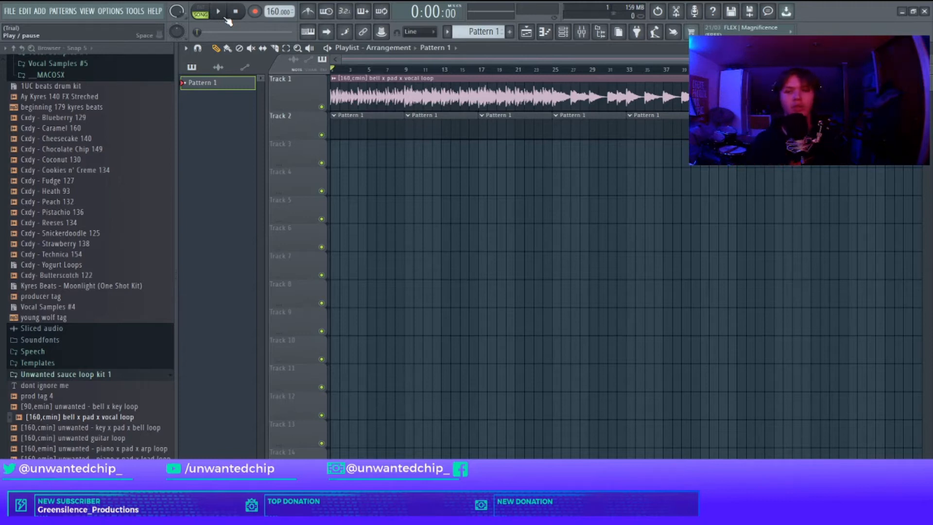
Step: Add the 808 [ new zay ] sample from the 1UC beats drum kit's 808 folder to the channel rack
scroll(80, 185, up, 15)
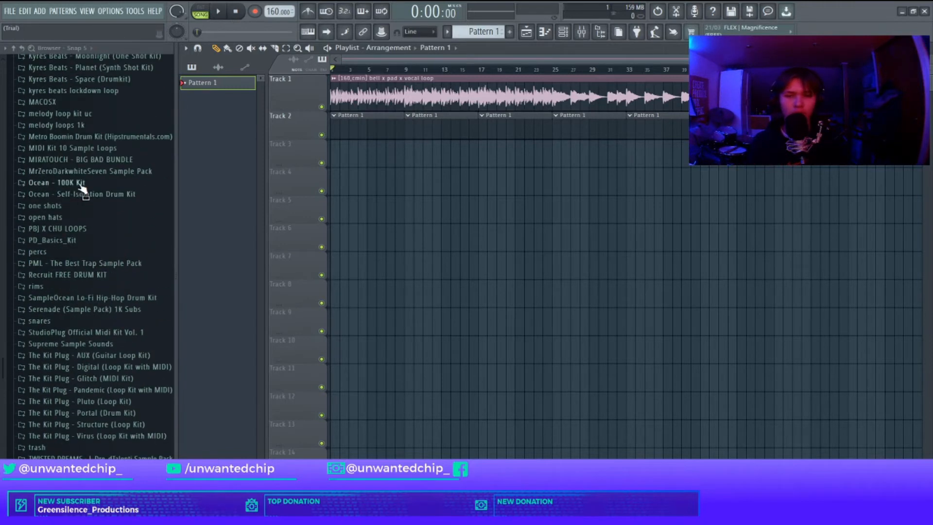
scroll(83, 178, up, 15)
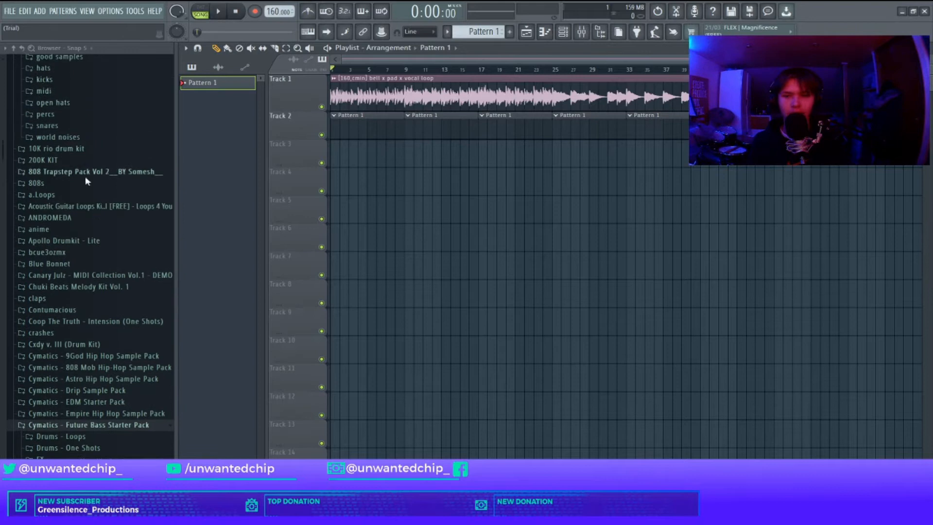
click(65, 110)
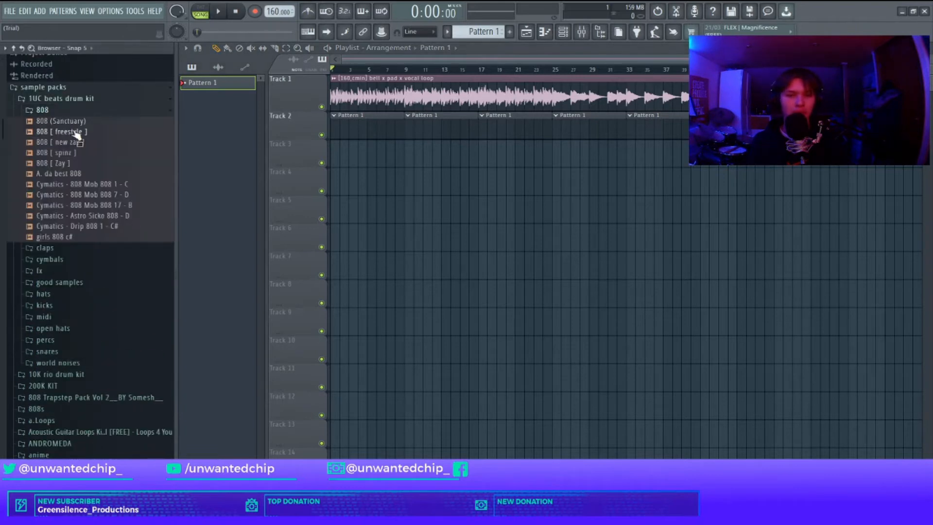
key(F6)
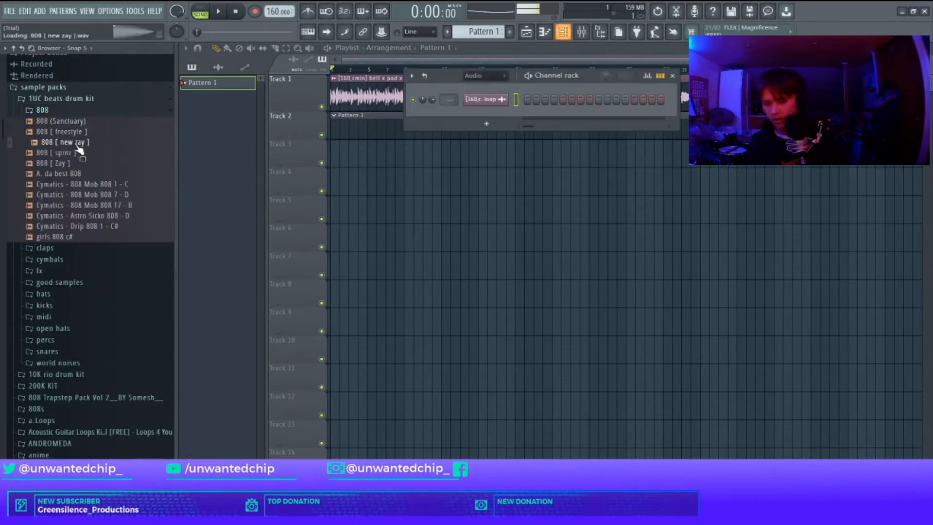
drag(424, 116, 425, 117)
click(71, 115)
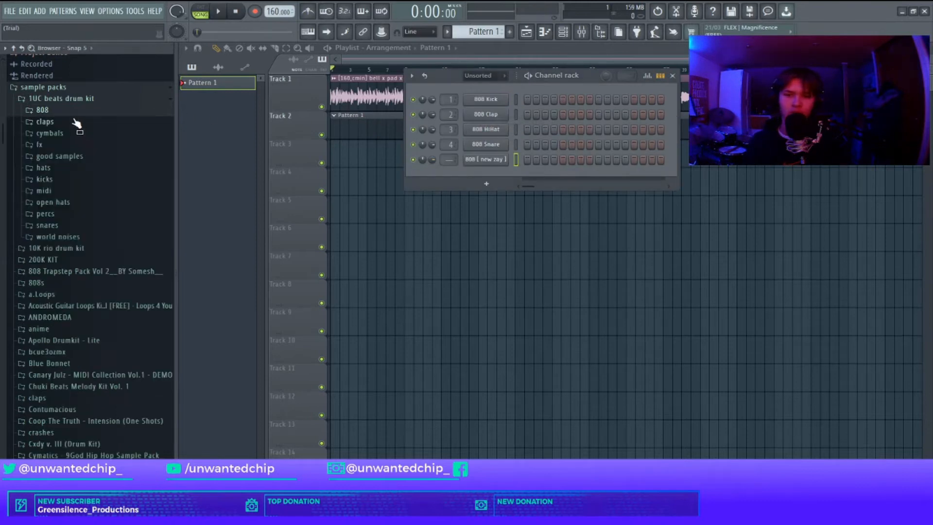
Step: Replace the second channel with the clap [ loud ] sample and open its piano roll
click(70, 122)
drag(482, 134, 486, 116)
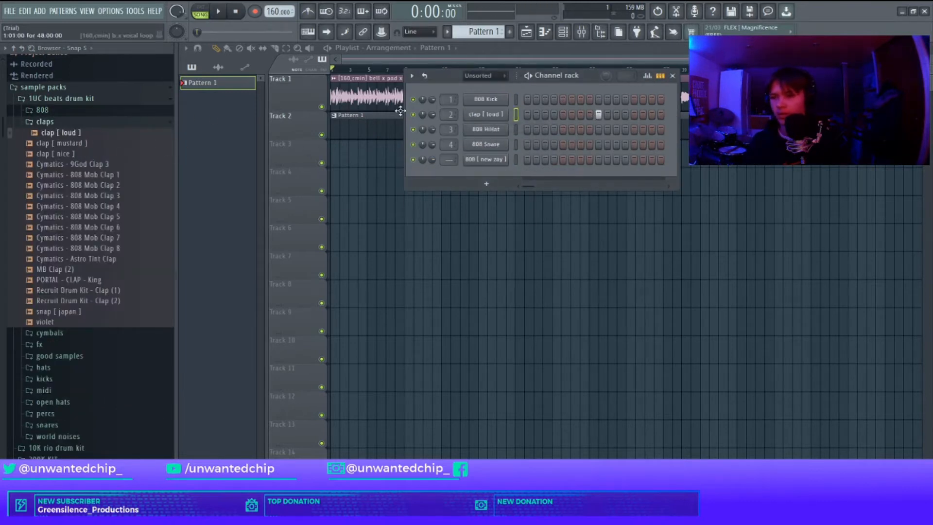
scroll(448, 114, down, 2)
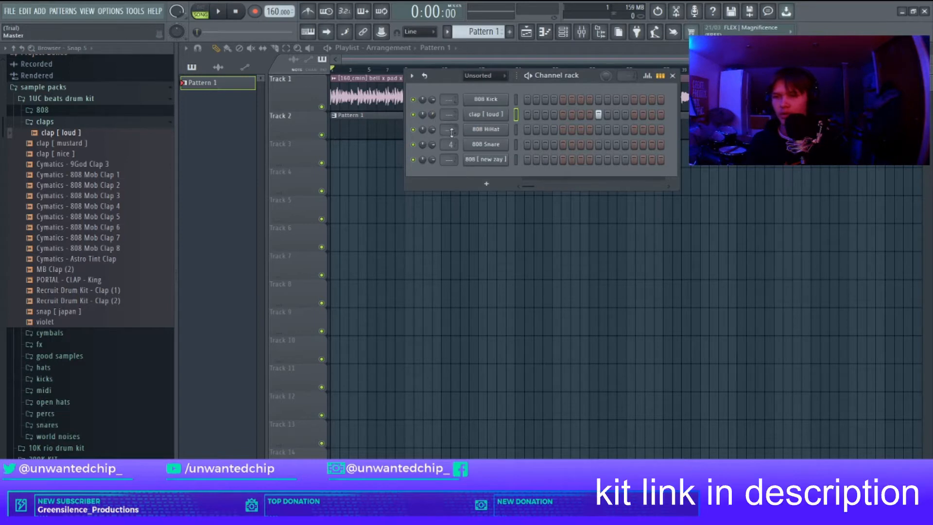
right_click(487, 116)
click(517, 115)
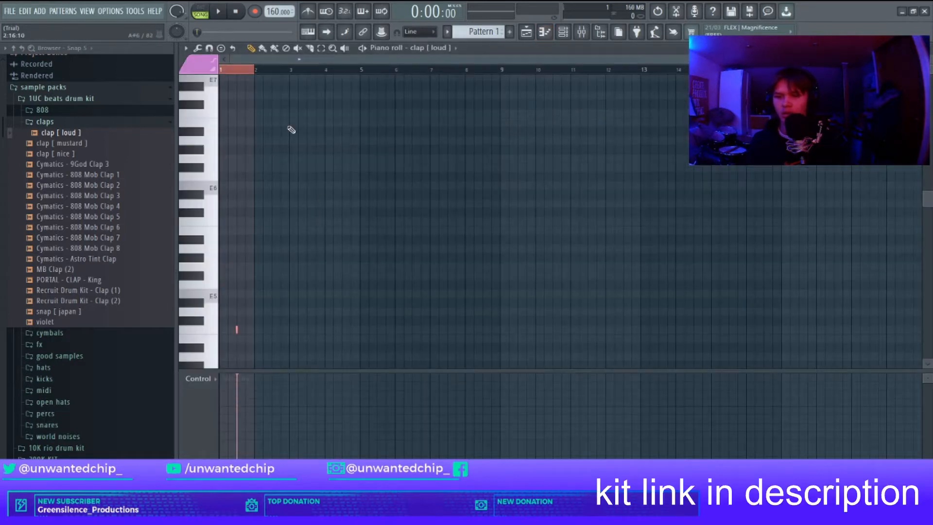
Step: Duplicate the clap notes three times in the piano roll and play the pattern
key(ctrl+b)
key(ctrl+b)
key(ctrl+b)
key(ctrl+b)
key(ctrl+b)
key(ctrl+b)
key(ctrl+b)
click(487, 83)
key(Escape)
key(space)
Step: Open the piano roll for the 808 [ new zay ] channel and audition its note
drag(453, 76, 370, 75)
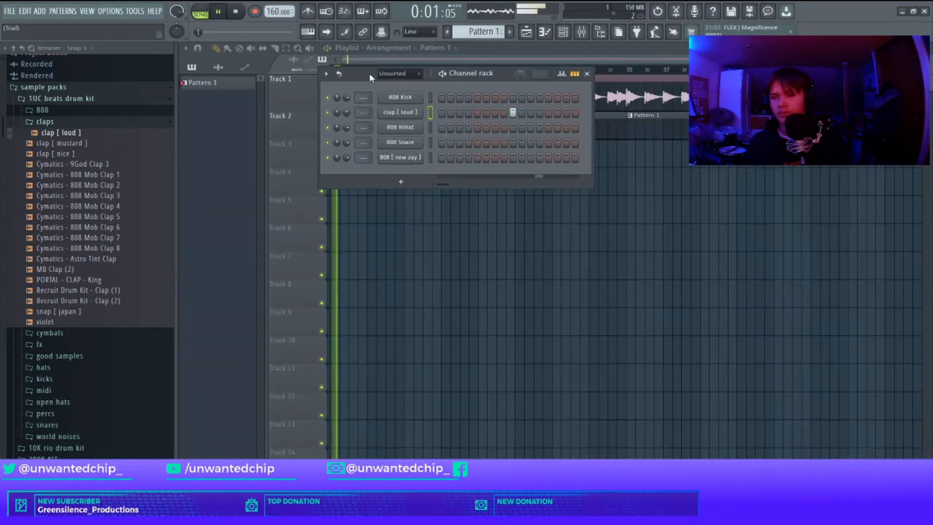
right_click(398, 97)
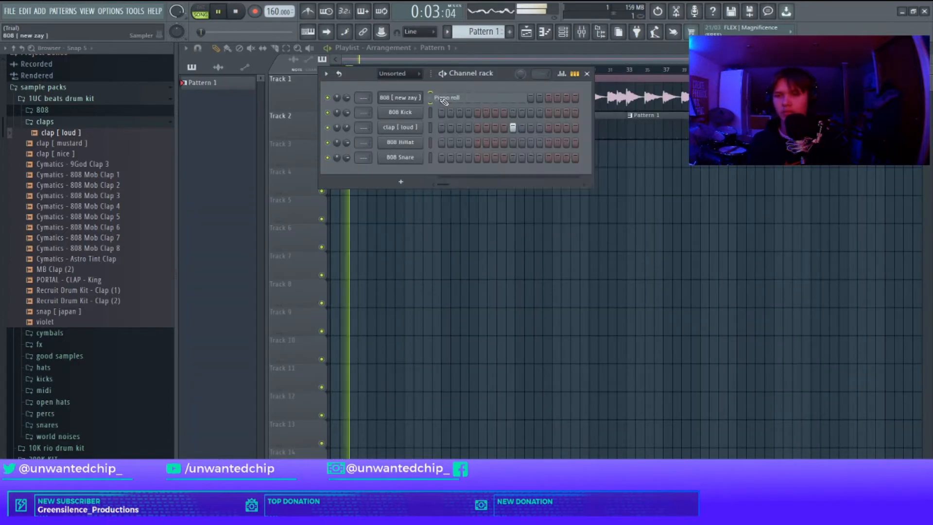
click(435, 97)
key(space)
click(197, 194)
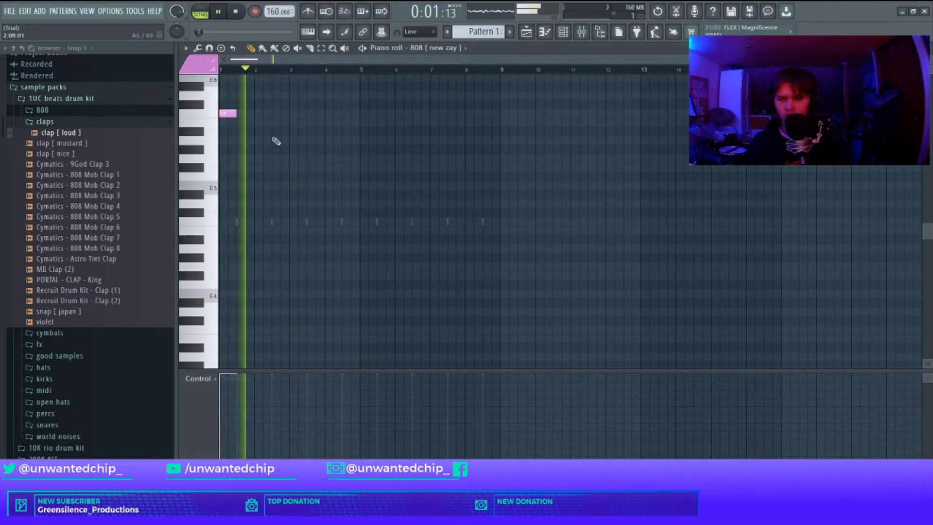
key(space)
key(space)
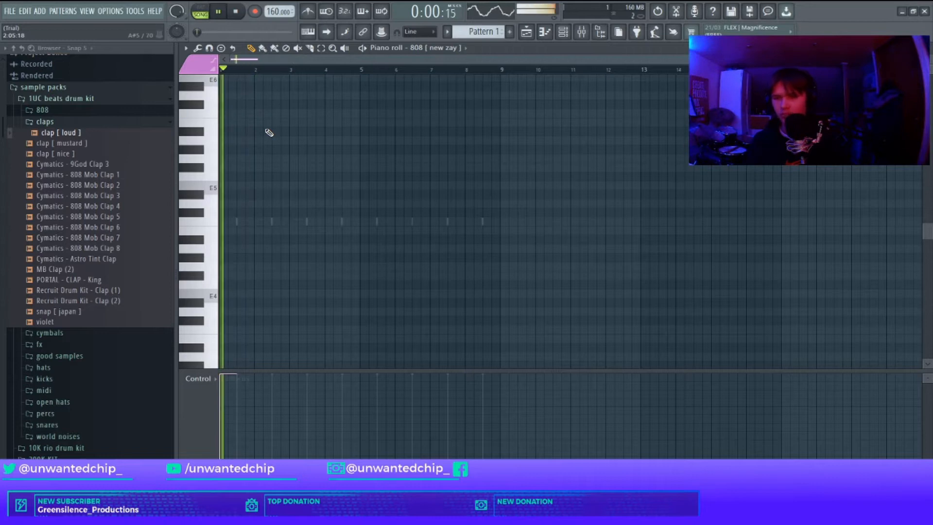
Step: Add a second 808 note after the first one, lower its pitch, and play the pattern
scroll(263, 140, up, 2)
click(270, 145)
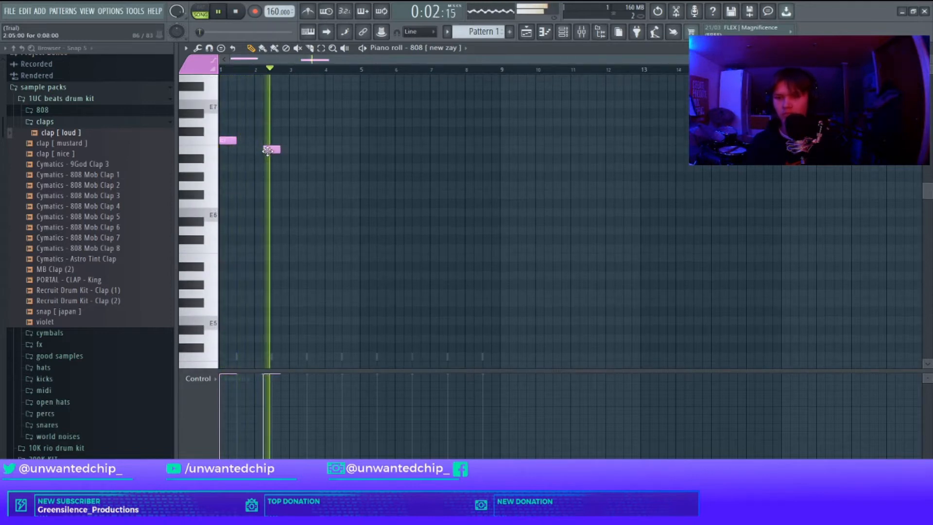
drag(270, 144, 271, 185)
key(space)
key(space)
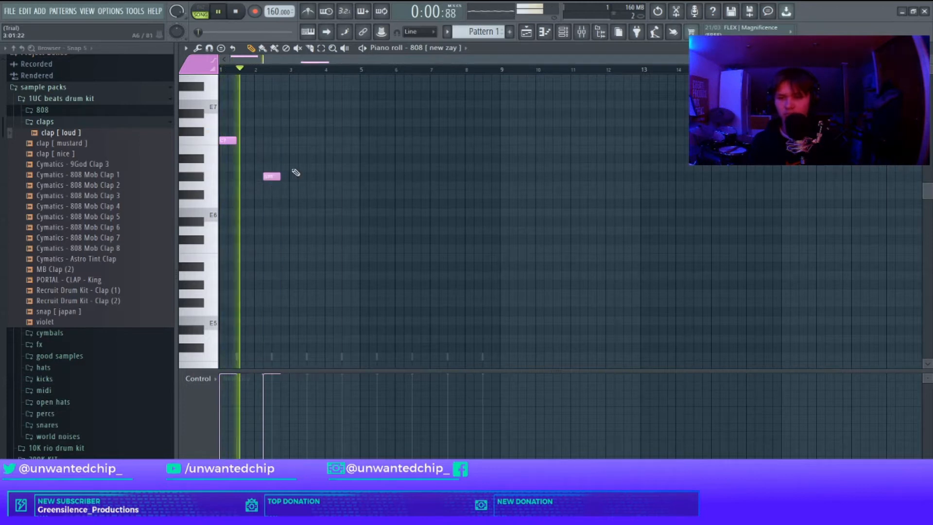
Step: Add a third 808 note right after the second one and play the pattern
click(290, 176)
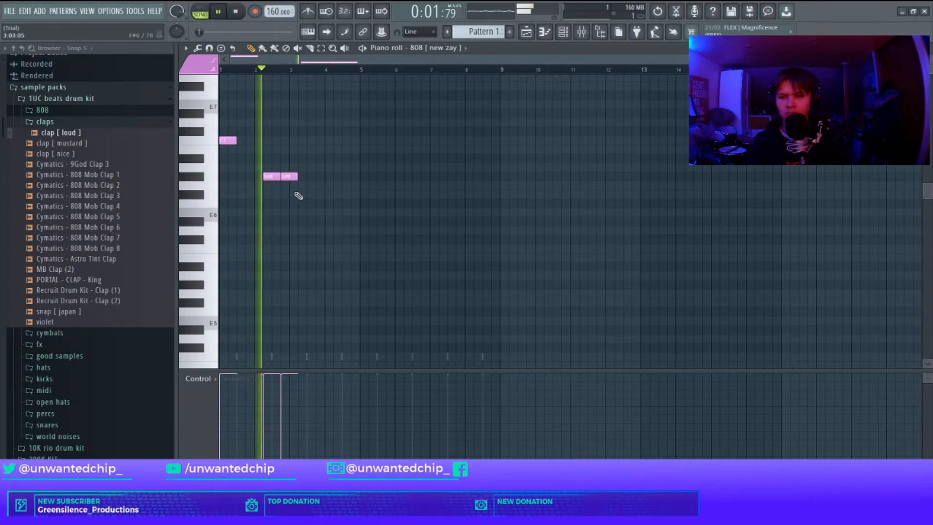
key(space)
key(space)
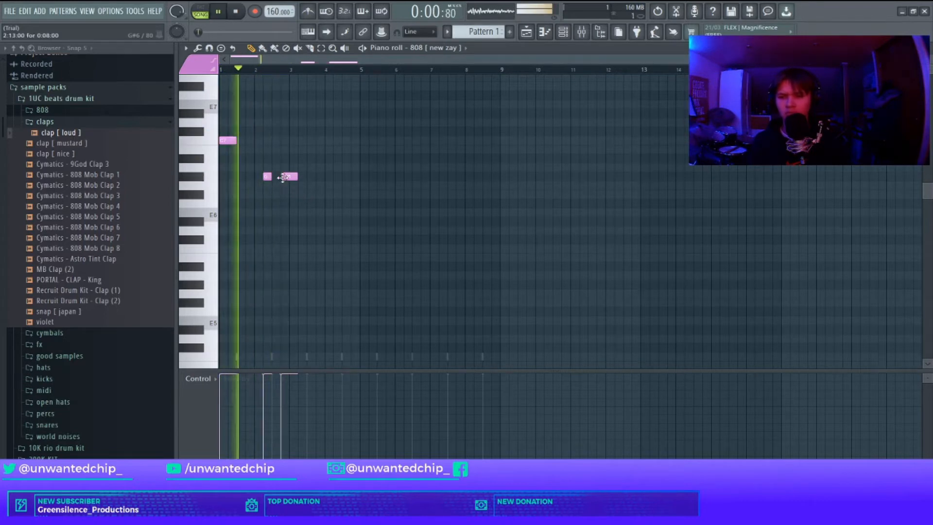
scroll(293, 206, up, 2)
scroll(293, 206, up, 2)
key(space)
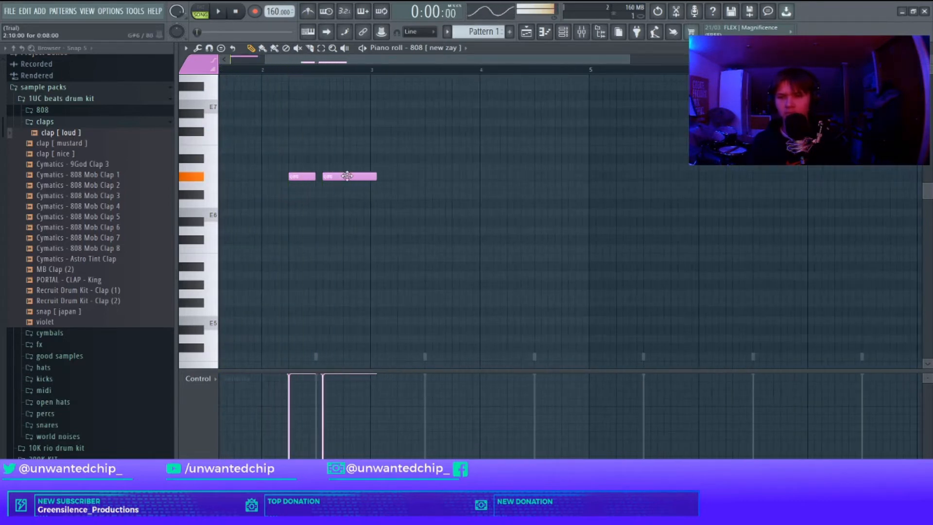
key(F5)
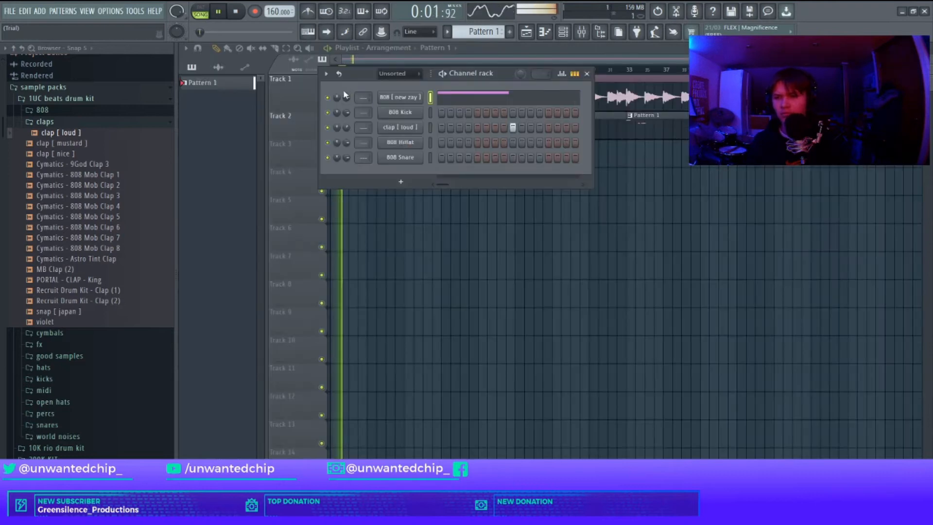
key(F7)
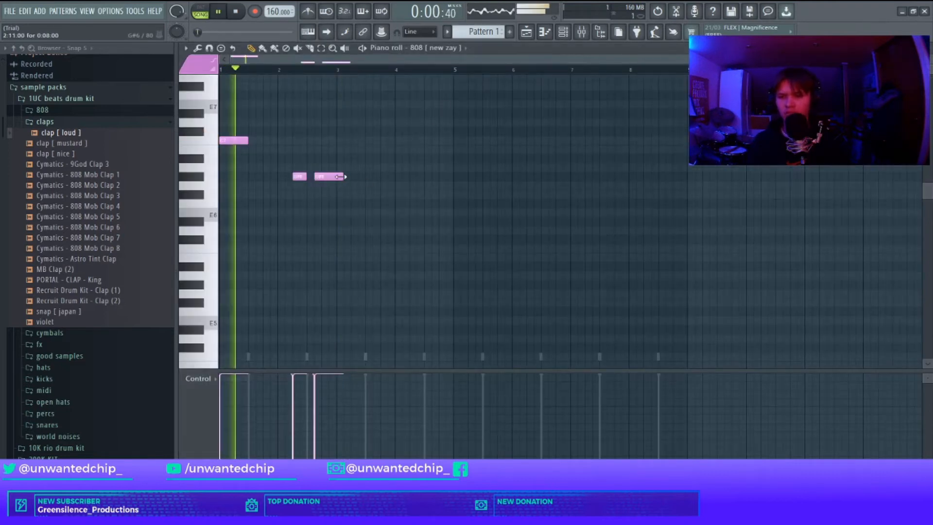
click(340, 194)
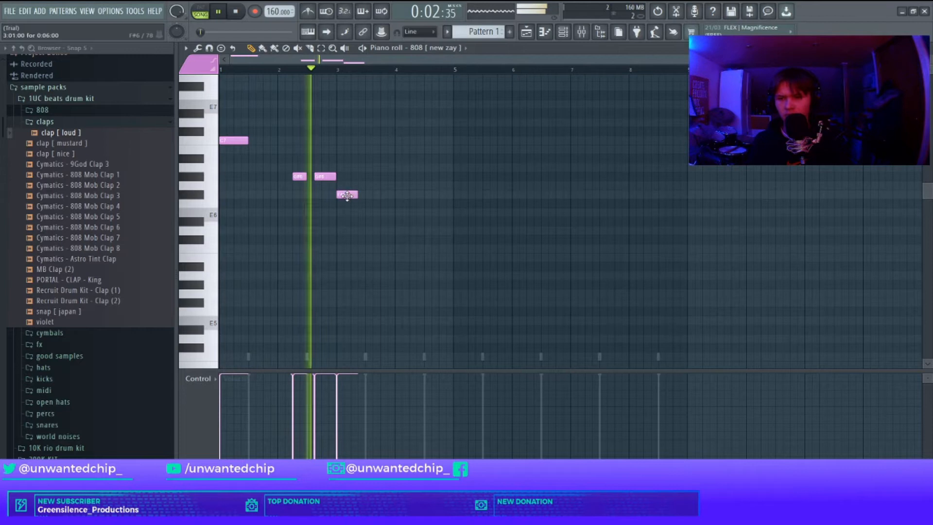
key(space)
right_click(344, 195)
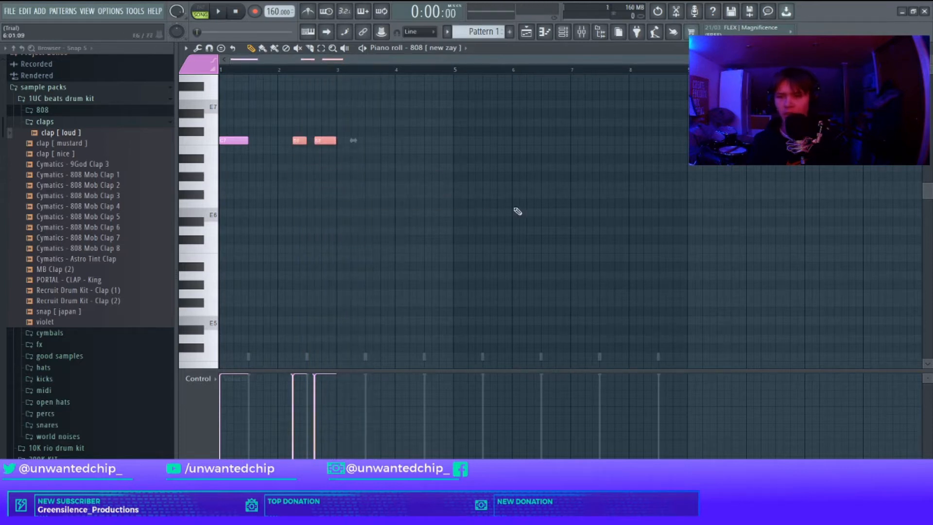
Step: Change the scale highlighting root note in the piano roll options
click(186, 47)
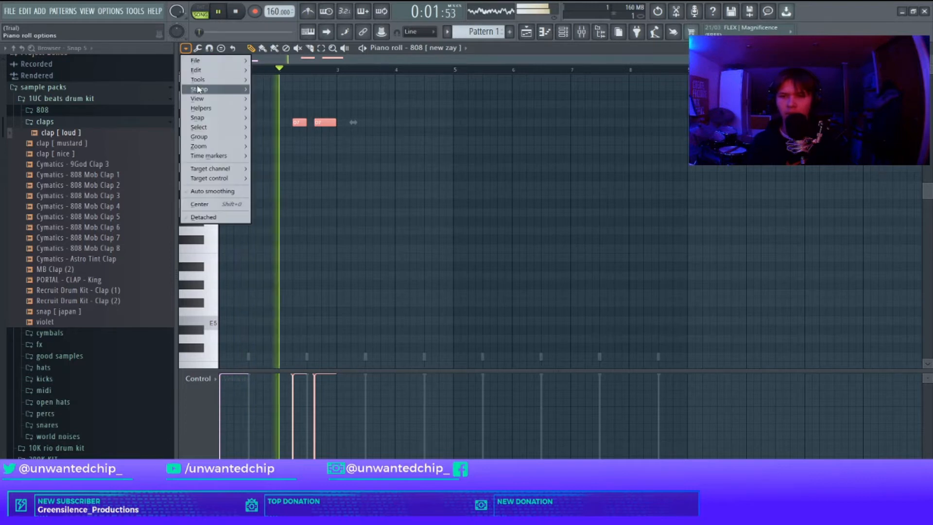
mouse_move(202, 111)
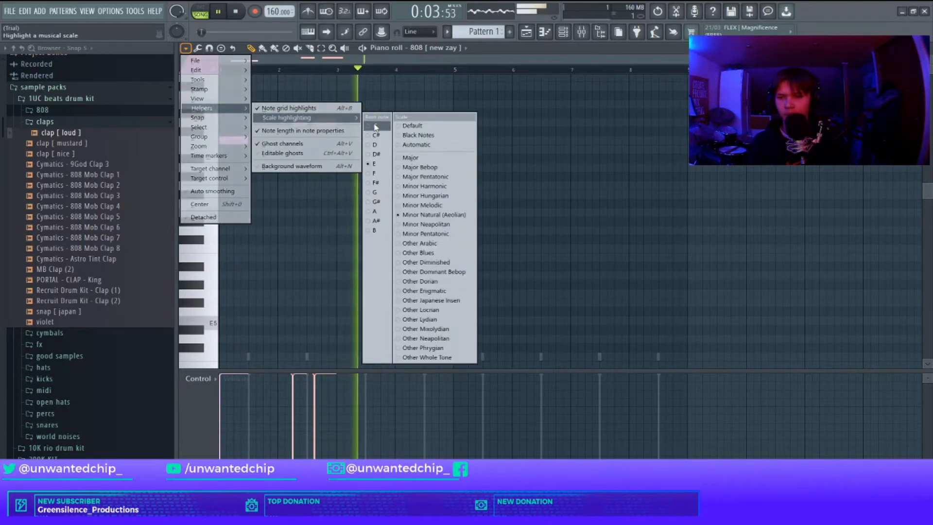
click(362, 157)
Step: Move the two later 808 notes down to the first note's pitch, playing the pattern to check
key(space)
key(space)
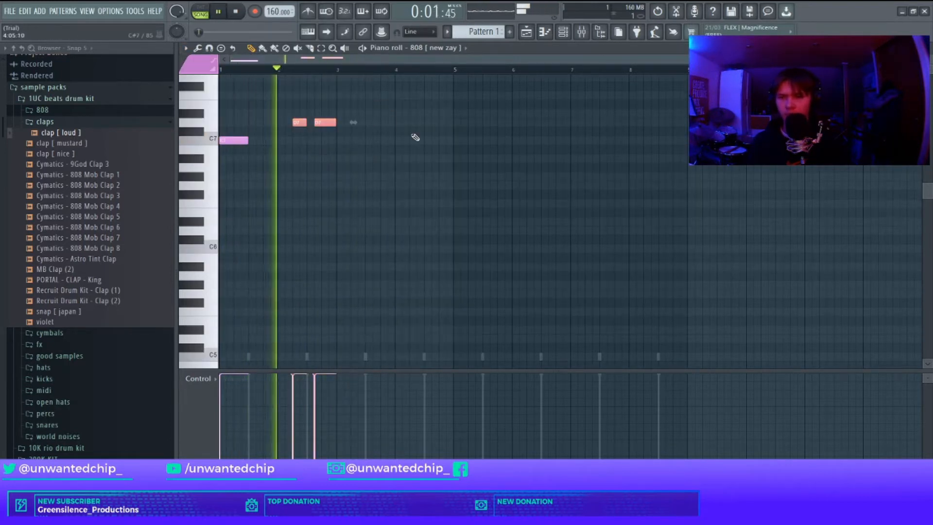
key(shift+Up)
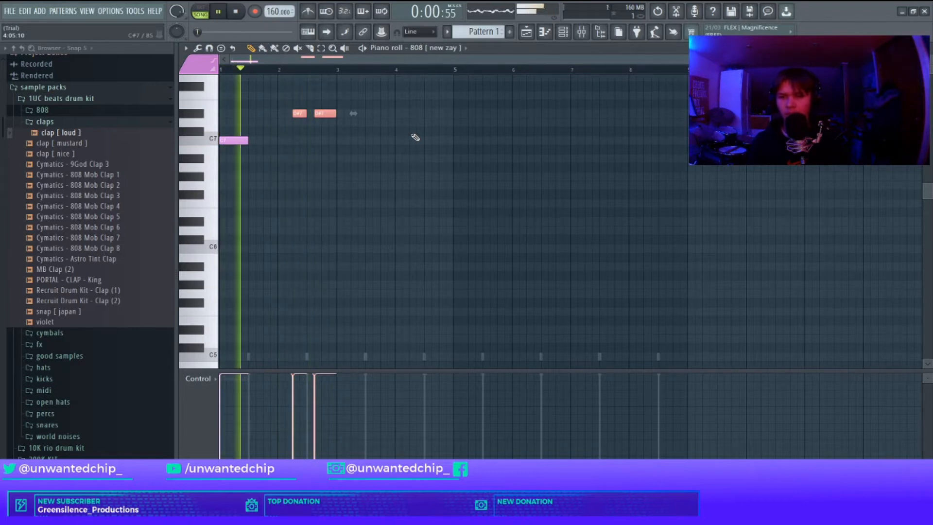
scroll(384, 136, up, 1)
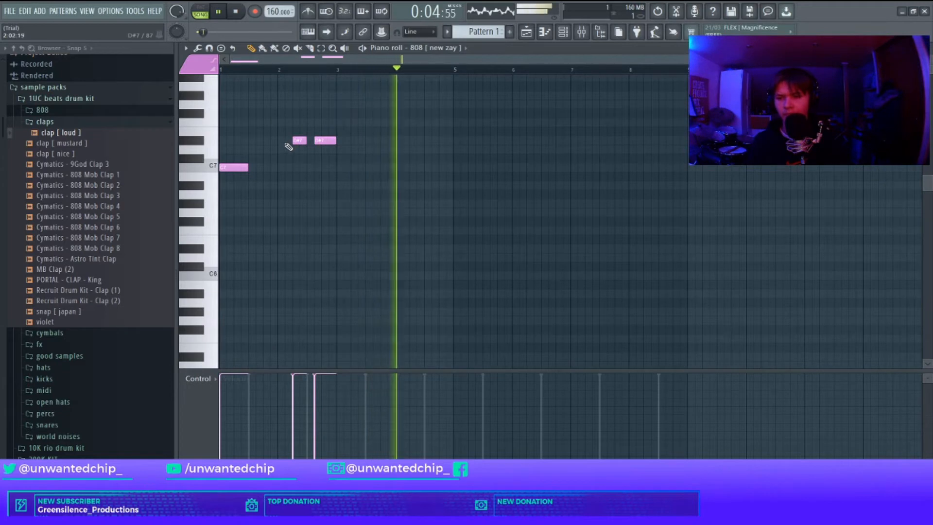
drag(284, 144, 378, 146)
key(shift+Down)
key(shift+Down)
key(shift+Down)
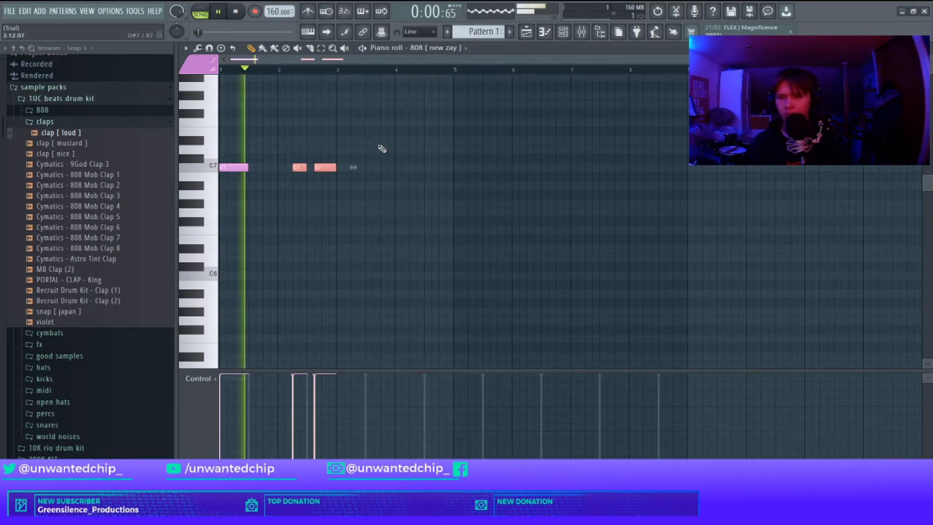
key(shift+Down)
key(shift+Down)
key(space)
ctrl+click(378, 147)
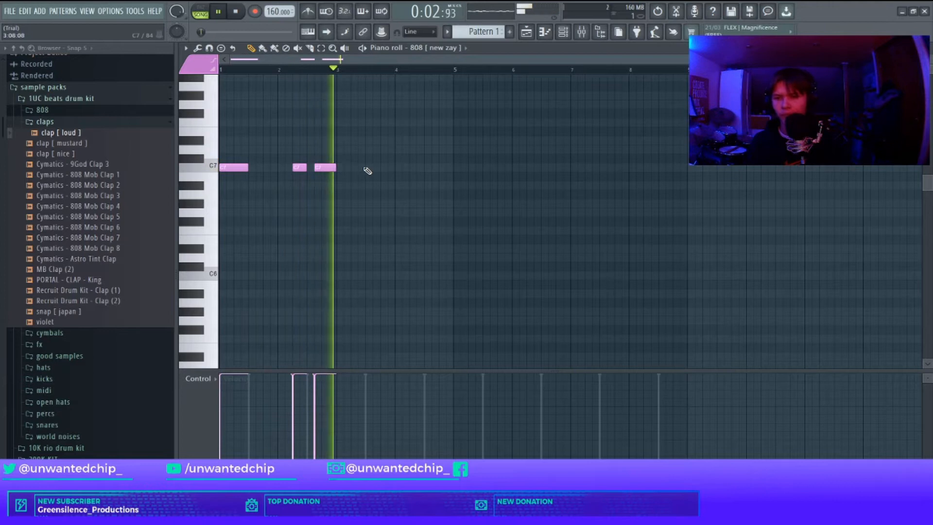
Step: Place three short 808 notes across the fourth beat and select them
click(369, 167)
key(space)
drag(351, 168, 353, 140)
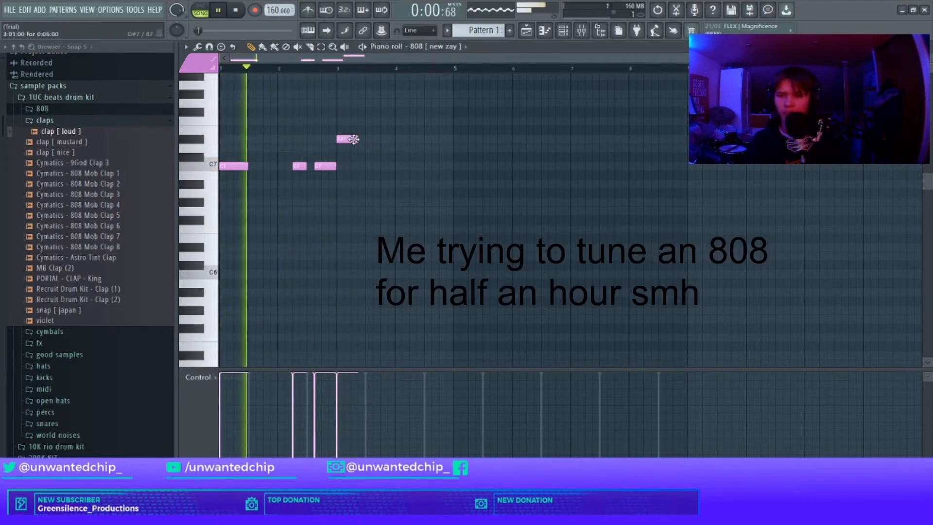
click(399, 140)
right_click(347, 140)
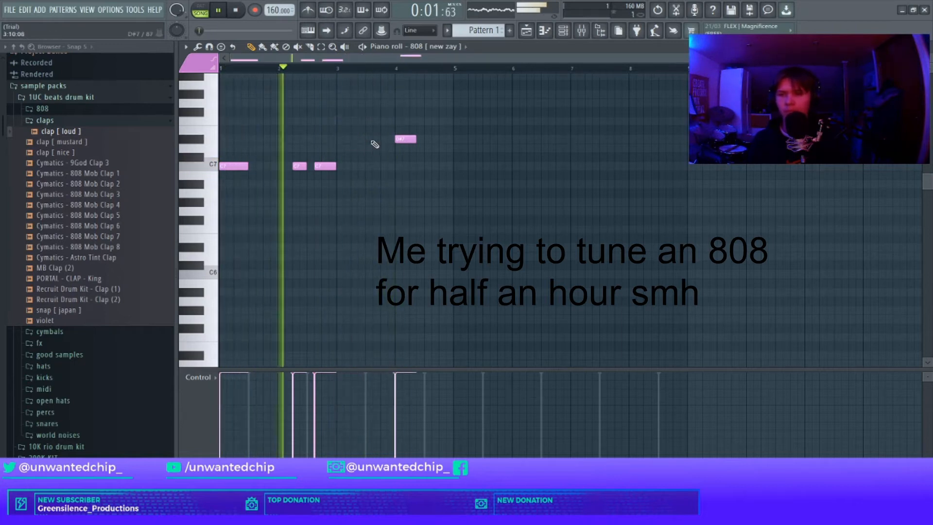
click(421, 140)
click(443, 140)
drag(459, 140, 453, 140)
drag(465, 135, 104, 171)
Step: Raise the three new 808 notes five semitones, drop them an octave, and play the pattern
key(shift+Up)
key(shift+Up)
key(shift+Up)
key(shift+Up)
key(shift+Up)
key(ctrl+Down)
key(space)
Step: Make the first three 808 notes legato, lower them an octave, and play the pattern
key(space)
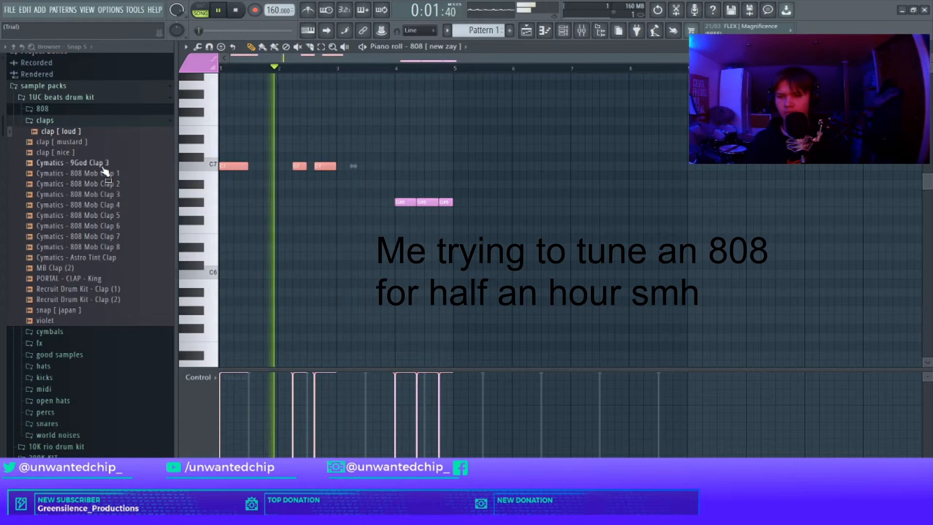
ctrl+click(229, 290)
key(ctrl+l)
key(space)
key(space)
key(ctrl+Down)
Step: Shift the 808 notes down and back up an octave while auditioning the pattern
key(space)
drag(386, 295, 469, 311)
drag(408, 255, 141, 296)
key(ctrl+Down)
Step: Lower the three bar-4 808 notes semitone by semitone, replaying the pattern between changes
key(space)
key(space)
scroll(341, 192, down, 5)
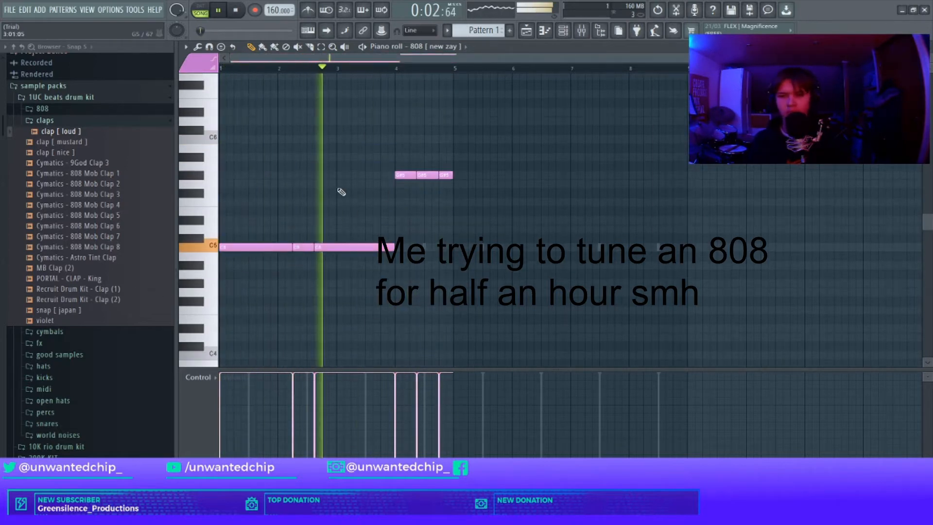
key(ctrl+Up)
scroll(343, 186, up, 3)
drag(372, 104, 527, 142)
key(shift+Down)
key(space)
key(space)
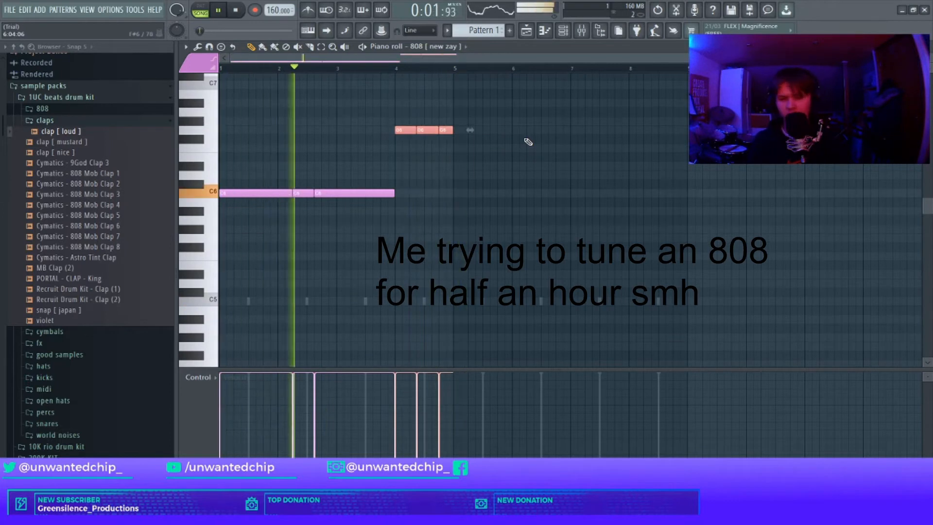
key(space)
key(shift+Down)
key(shift+Down)
key(space)
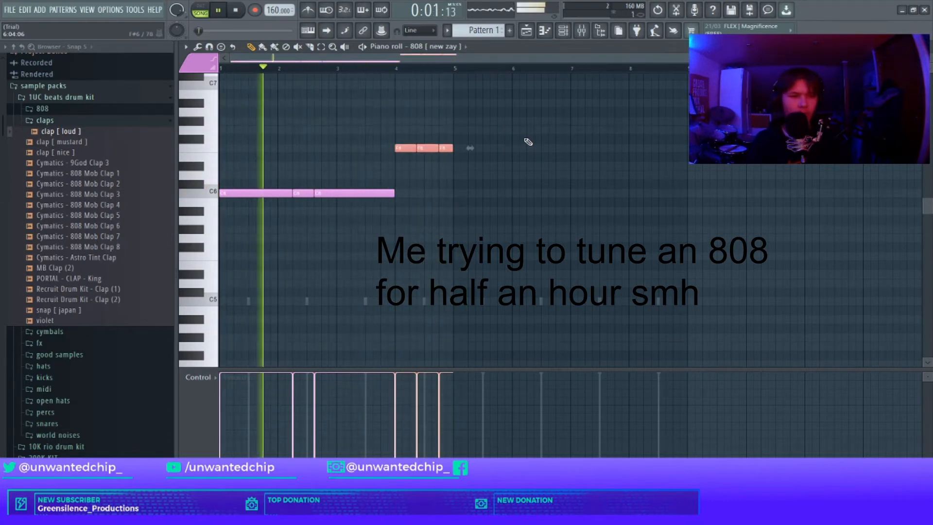
key(space)
key(shift+Down)
key(shift+Down)
key(space)
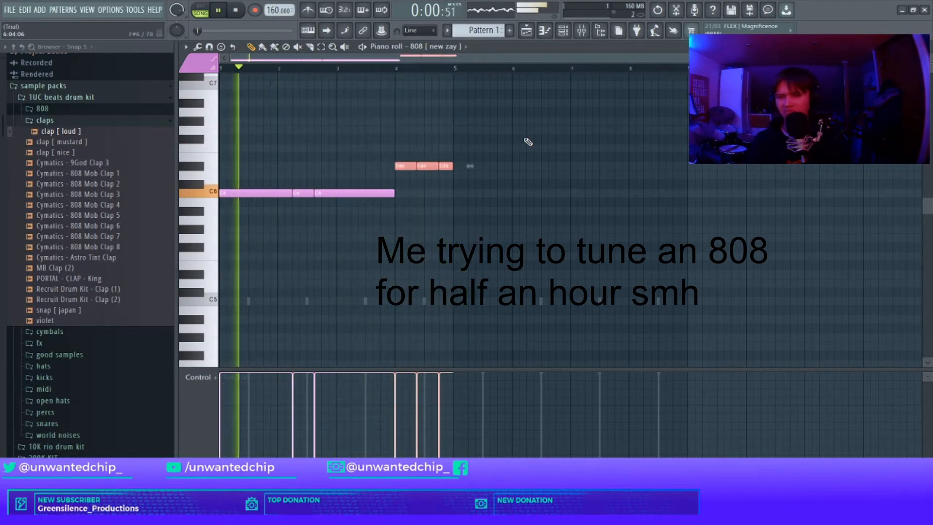
Step: Reposition the bar-4 808 notes' pitches and shift them down an octave
ctrl+click(518, 133)
drag(407, 166, 445, 148)
click(446, 138)
right_click(447, 138)
drag(405, 164, 403, 174)
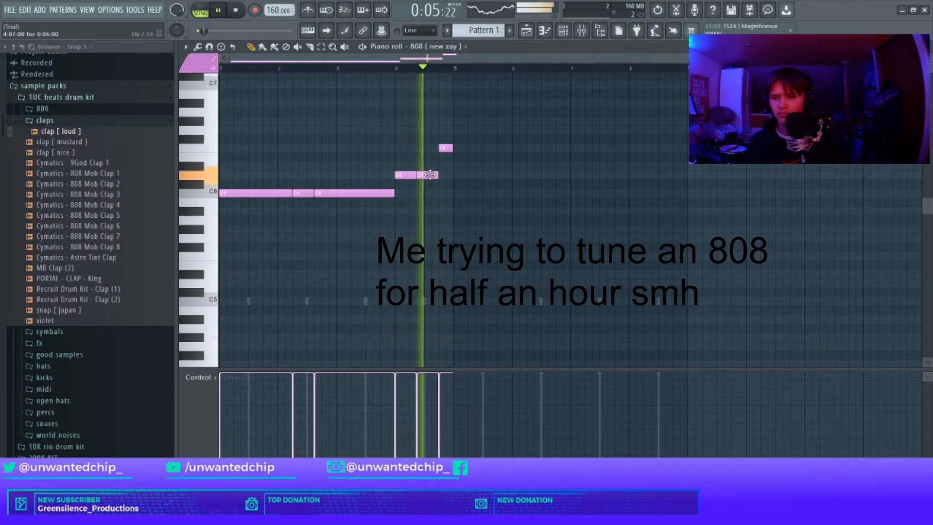
key(ctrl+Down)
scroll(427, 229, down, 2)
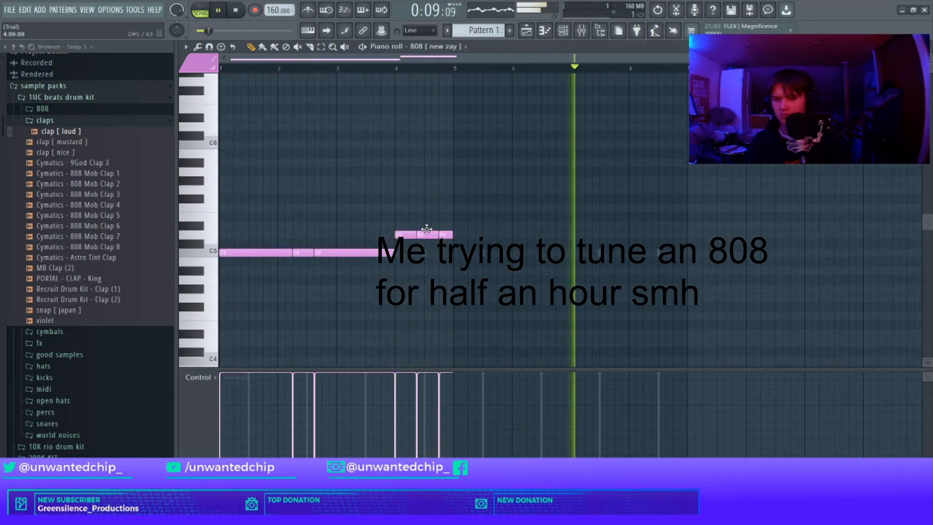
Step: Select the bar-4 808 notes and raise them three semitones
drag(389, 209, 539, 235)
key(ctrl+Down)
key(shift+Up)
key(shift+Up)
key(shift+Up)
key(shift+Up)
key(shift+Up)
key(shift+Up)
key(shift+Up)
key(shift+Up)
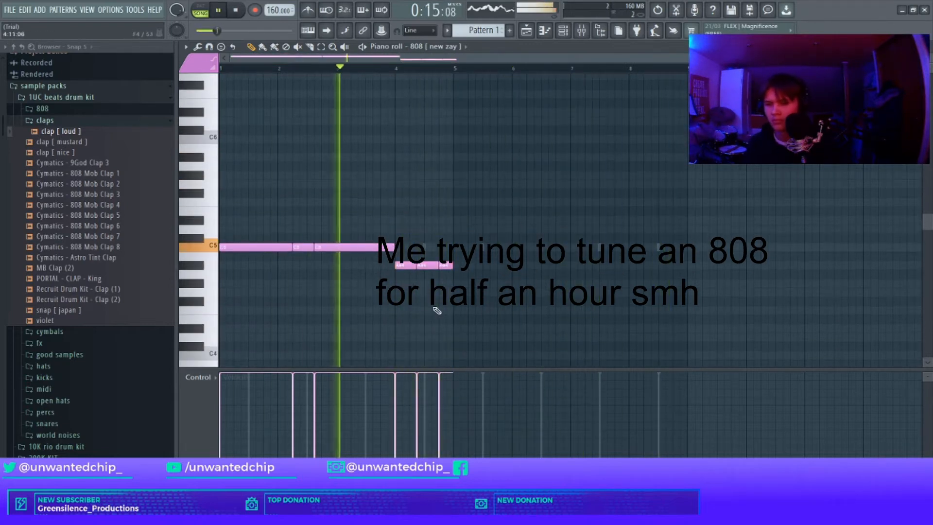
key(ctrl+Up)
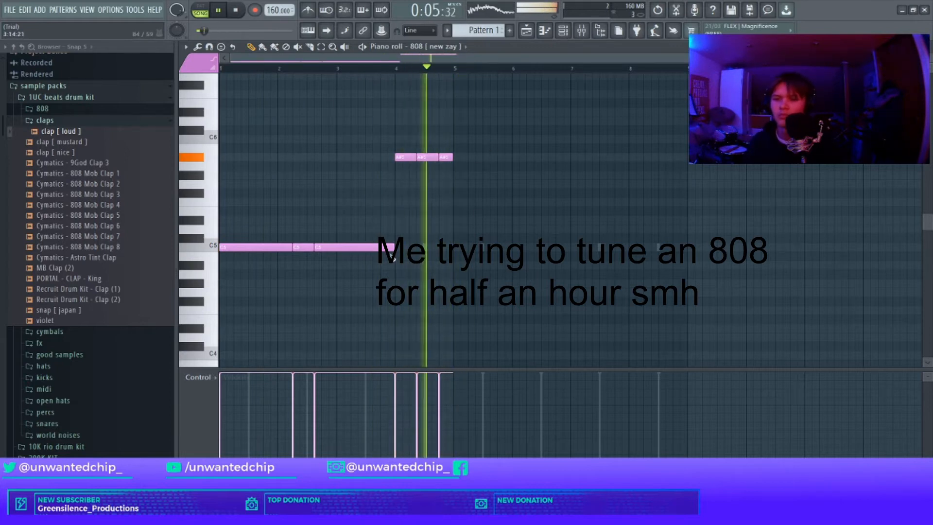
Step: Shorten the legato notes to end at bar 3 and add two 808 notes in bar 3
drag(394, 247, 336, 247)
click(347, 283)
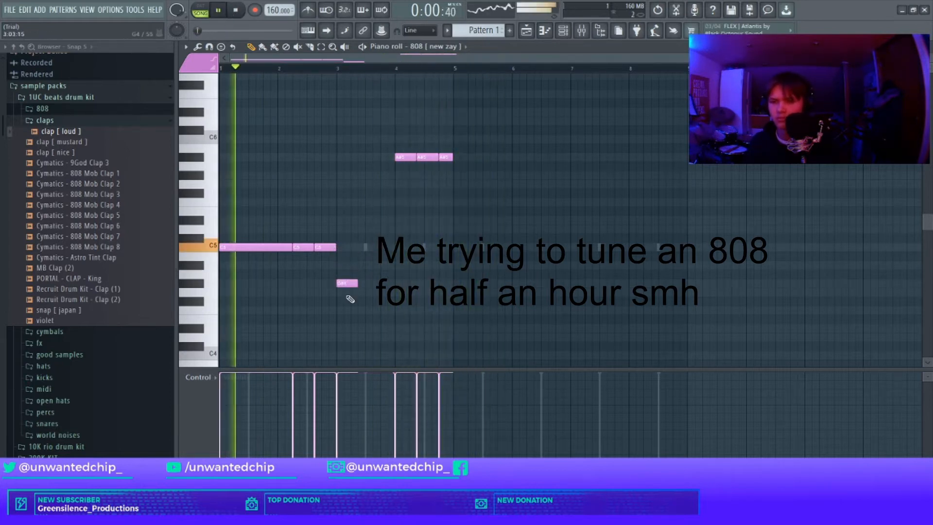
key(ctrl+Up)
click(381, 175)
drag(383, 176, 391, 177)
drag(357, 175, 337, 170)
key(ctrl+Up)
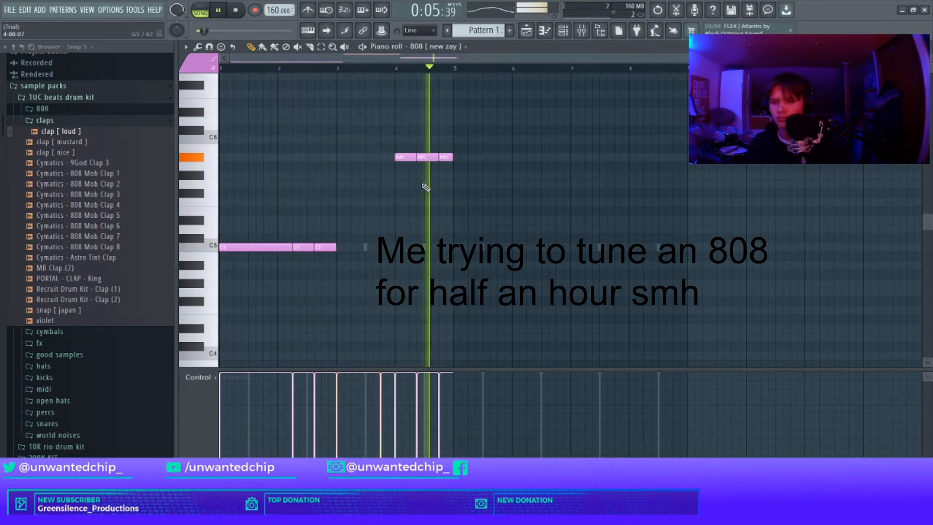
Step: Shift the bar-3 and bar-4 808 notes by octaves so they sit above the C5 notes
drag(350, 265, 90, 242)
key(ctrl+Up)
key(ctrl+Up)
drag(386, 177, 559, 156)
key(ctrl+Up)
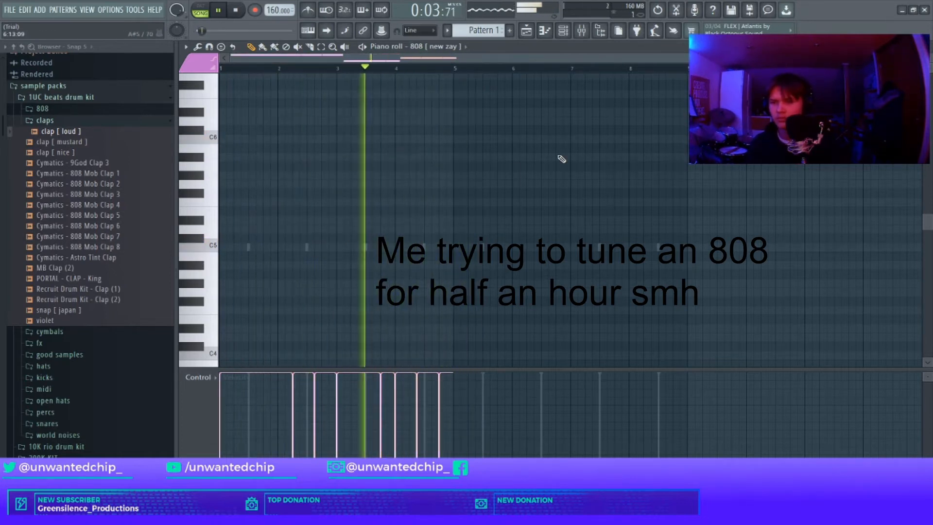
scroll(436, 282, up, 6)
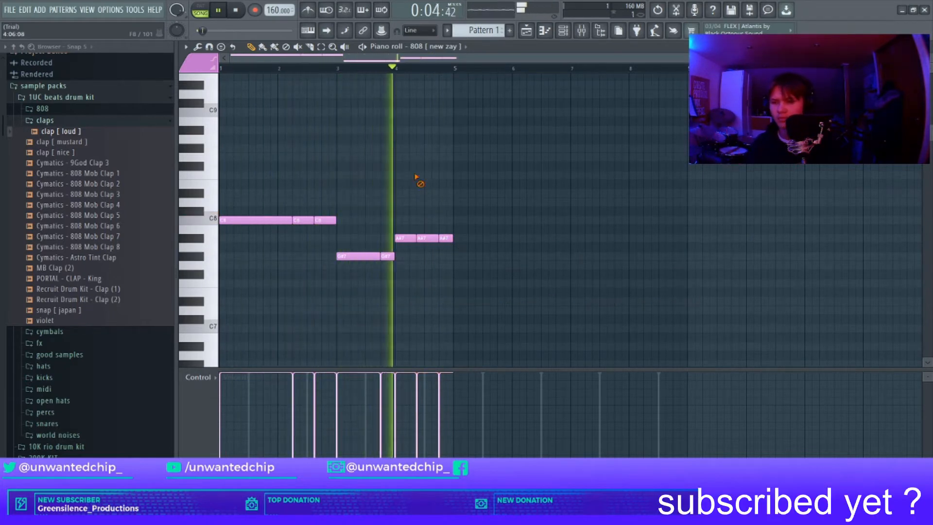
key(ctrl+Down)
key(ctrl+Down)
scroll(407, 183, down, 5)
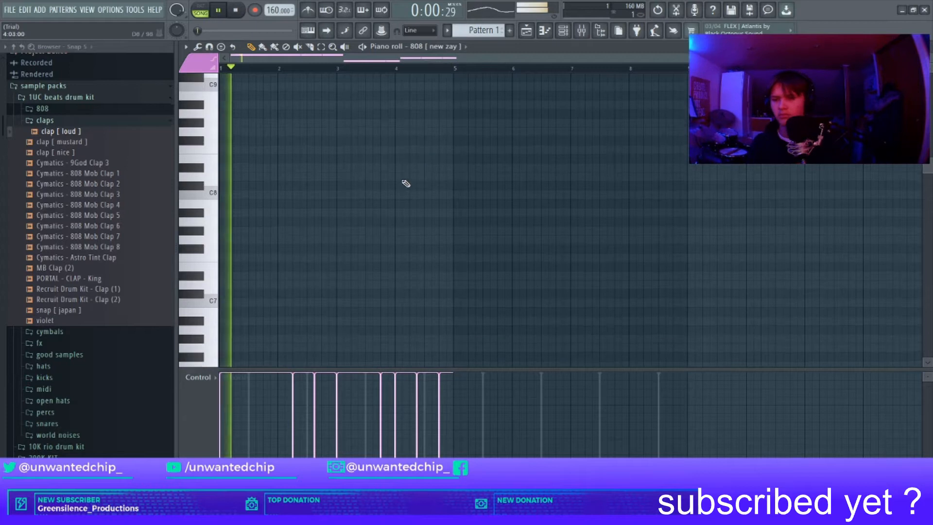
key(ctrl+Down)
scroll(413, 156, down, 4)
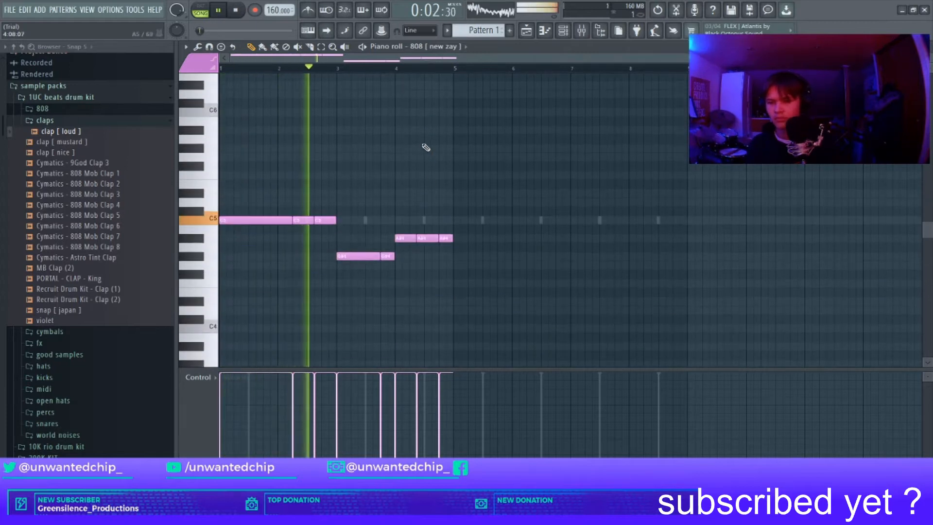
key(ctrl+Up)
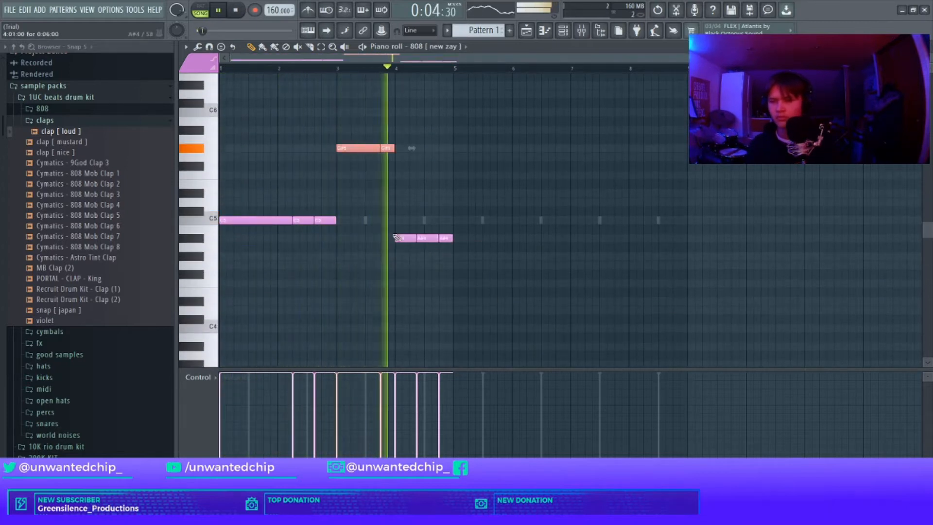
key(ctrl+Up)
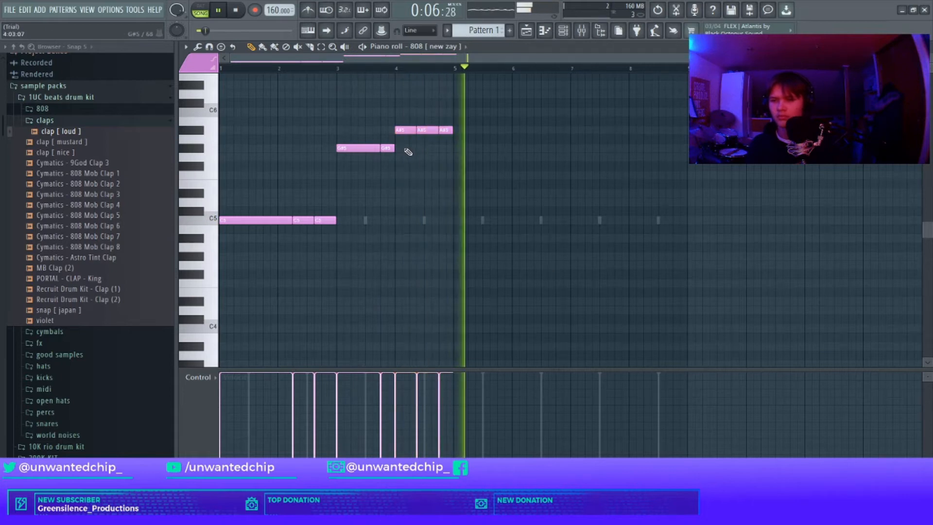
Step: Duplicate the four-bar 808 pattern into bars 5 to 8
drag(440, 67, 2, 78)
key(ctrl+b)
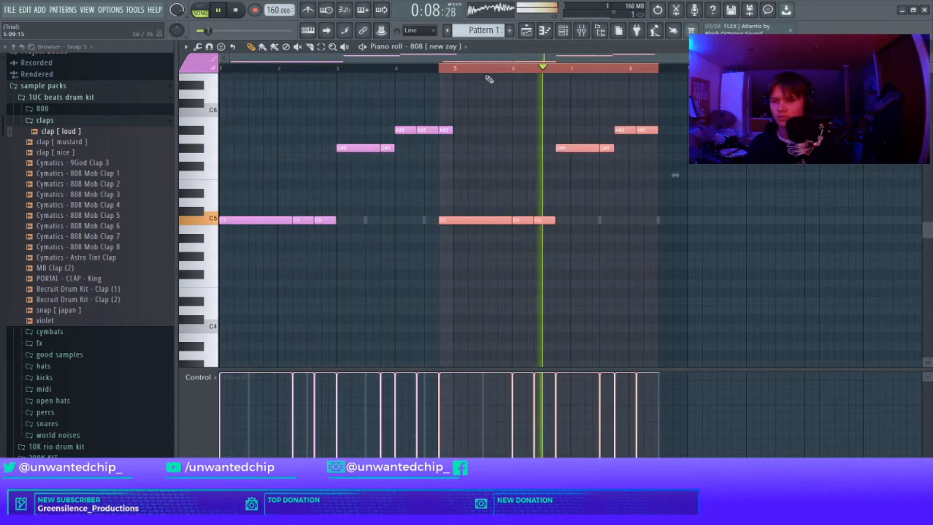
key(ctrl+d)
Step: Nudge the duplicated 808 notes slightly later in time
drag(447, 204, 709, 311)
drag(557, 116, 685, 190)
key(shift+Right)
drag(442, 200, 694, 321)
key(shift+Right)
key(ctrl+d)
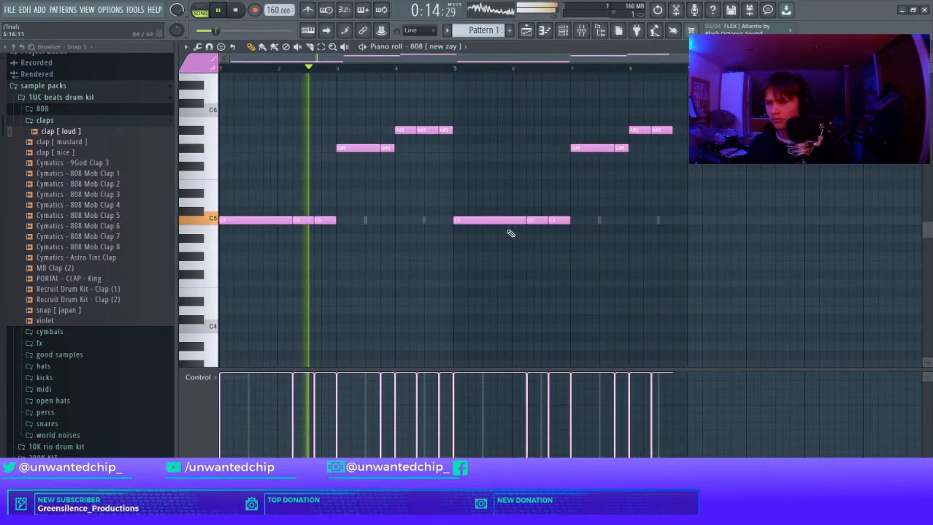
Step: Move the bar-5 808 note and transpose the selected 808 notes up an octave
drag(475, 215, 483, 226)
key(p)
key(ctrl+Up)
key(Escape)
Step: Open the 808 [new zay] channel's sampler settings and close them
right_click(416, 100)
click(424, 114)
click(413, 98)
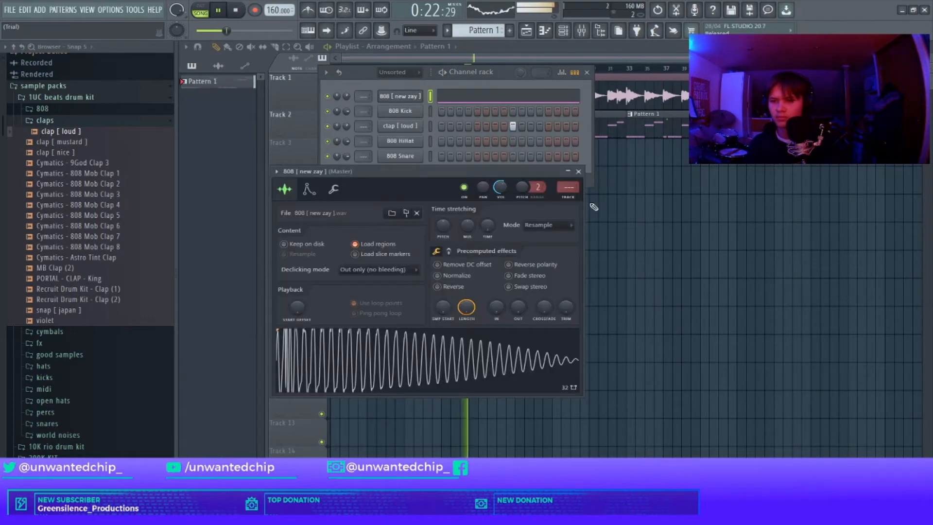
click(578, 171)
Step: Replace the 808 Hihat channel's sample with Nick Mira - HaywireHiHatsnm - bandz hh from the hats folder
click(93, 123)
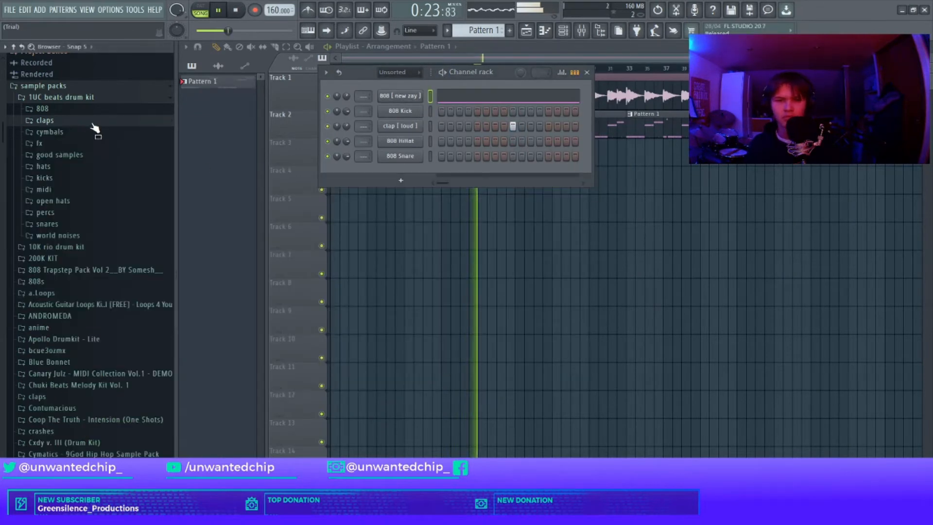
click(70, 170)
scroll(129, 329, down, 3)
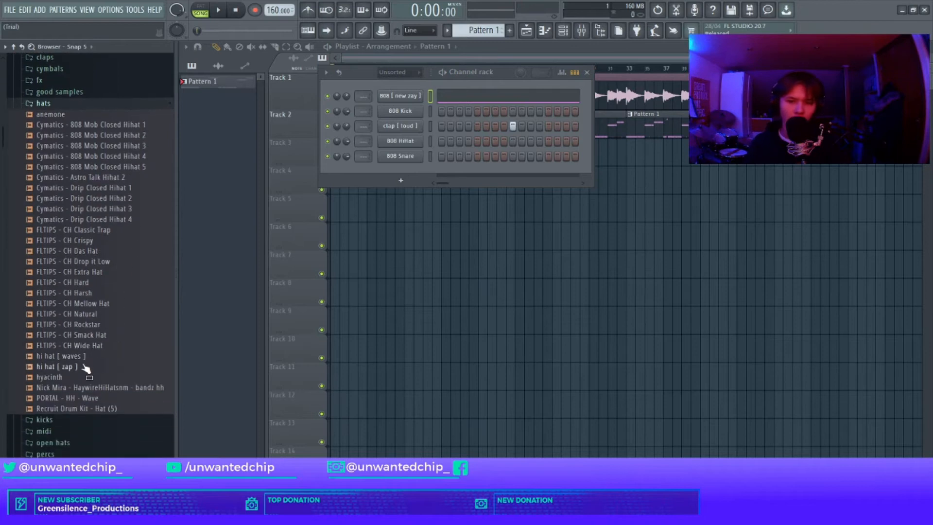
drag(456, 168, 410, 141)
right_click(422, 141)
click(543, 174)
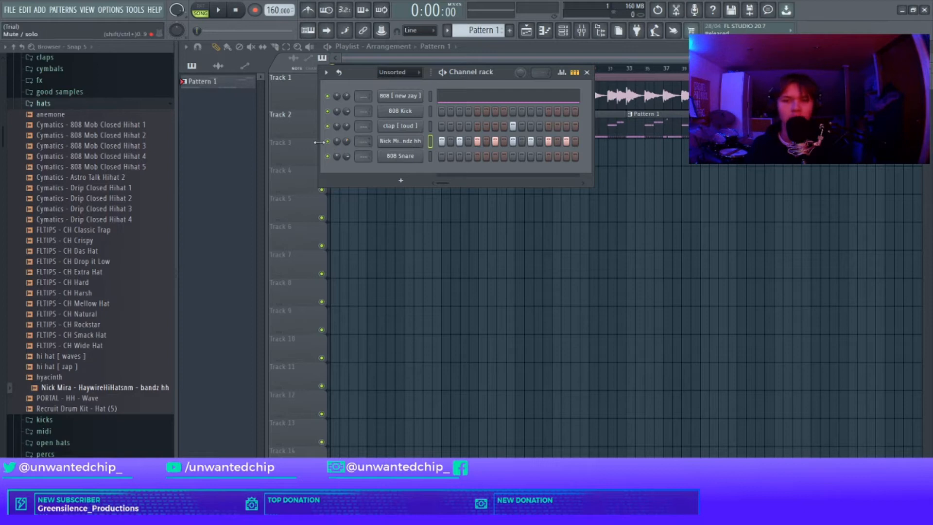
click(73, 106)
drag(361, 73, 365, 115)
click(449, 139)
scroll(528, 216, down, 4)
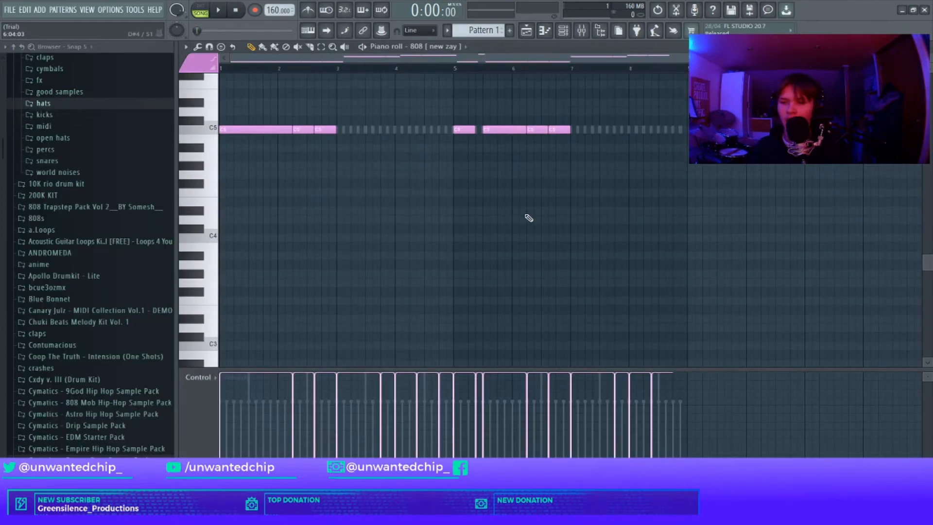
scroll(515, 212, up, 5)
drag(295, 100, 761, 222)
ctrl+click(751, 223)
key(Escape)
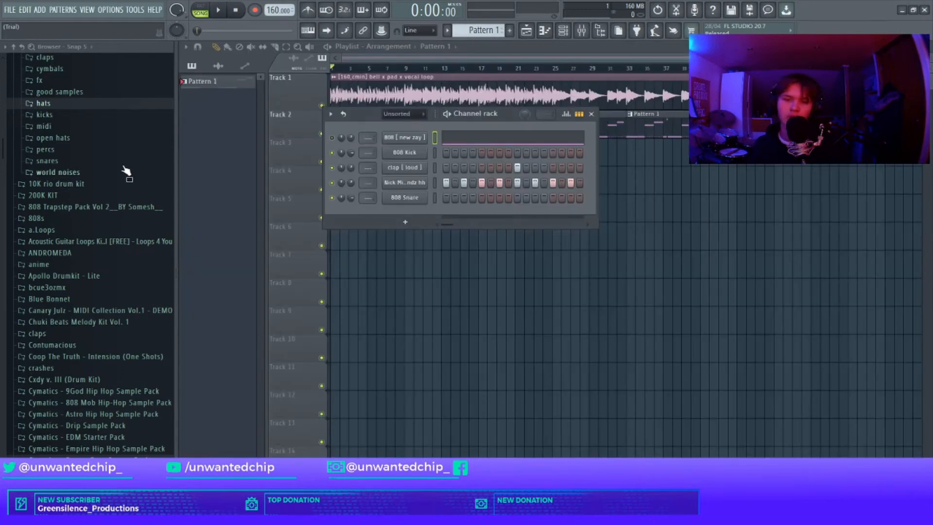
Step: Delete the three low 808 notes in bars 1 to 4 of the 808 piano roll
click(458, 139)
key(Escape)
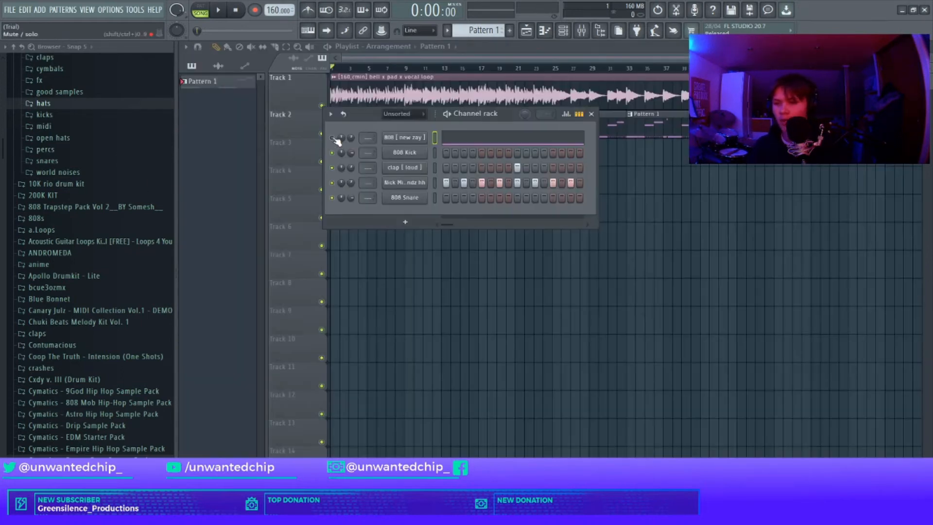
click(473, 139)
scroll(451, 161, down, 6)
scroll(316, 166, up, 2)
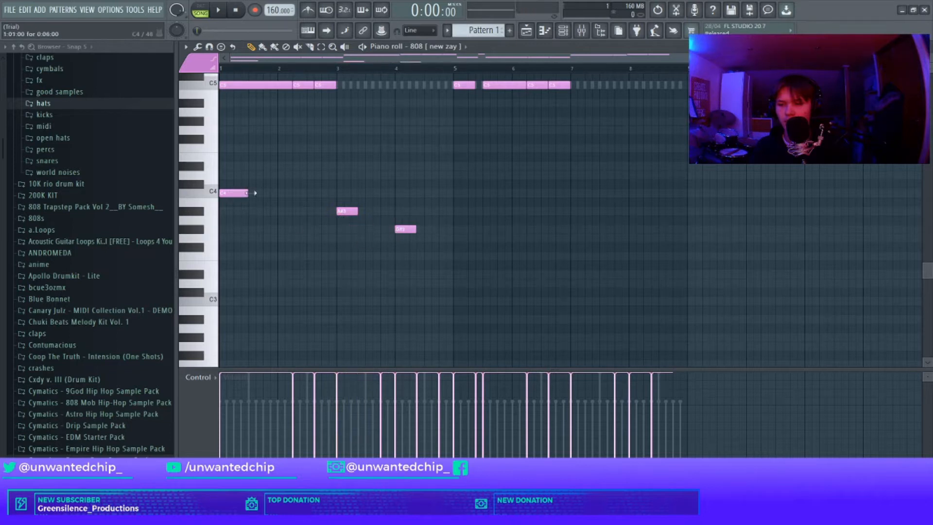
scroll(450, 228, up, 3)
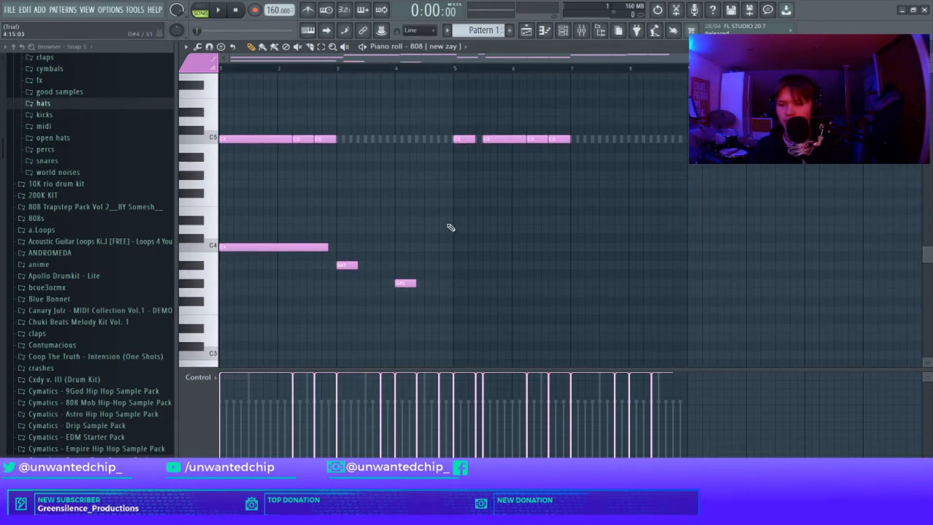
right_click(294, 249)
right_click(347, 265)
right_click(398, 282)
scroll(410, 265, up, 5)
key(Escape)
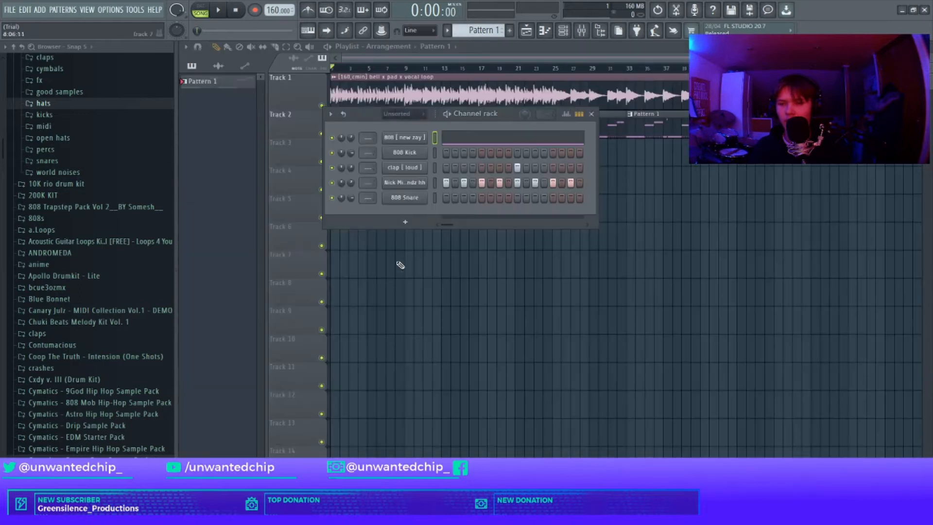
Step: Add Cymatics - 808 Mob Percussion 2 from the percs folder as a new channel
click(95, 151)
click(103, 176)
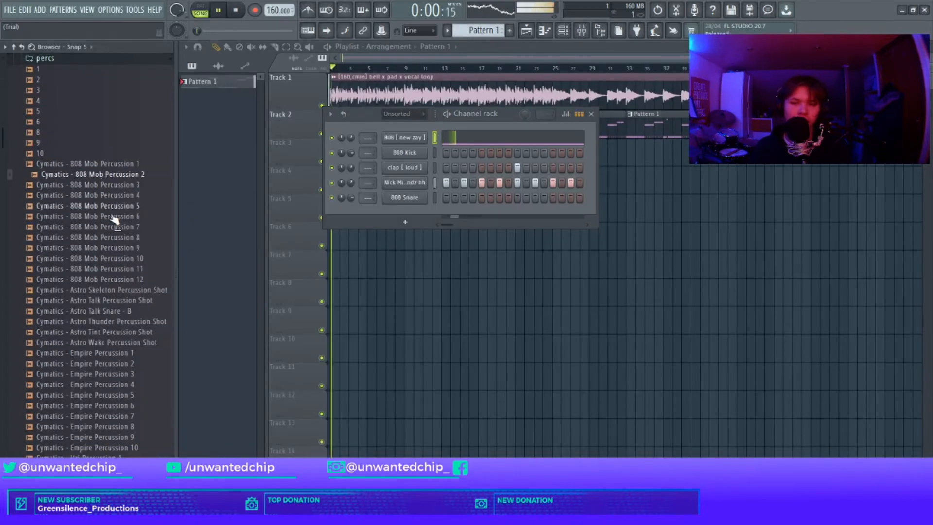
drag(376, 212, 444, 217)
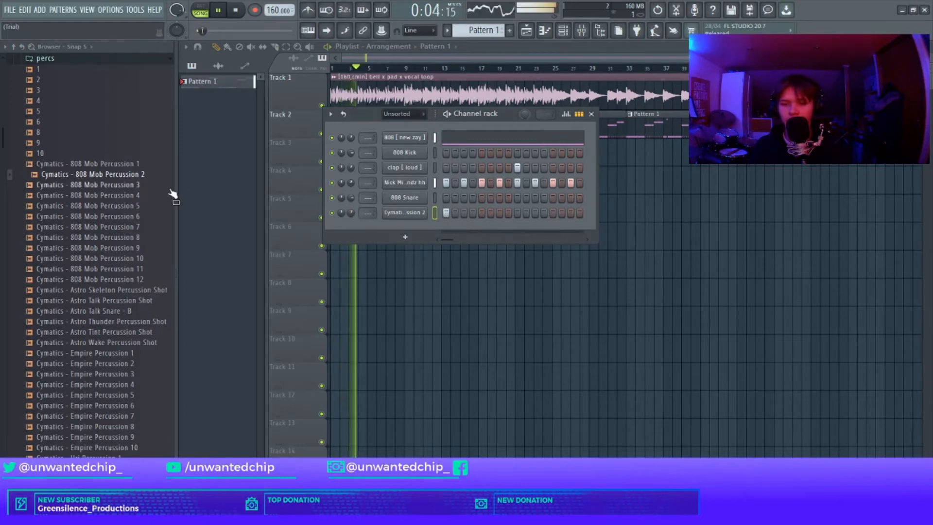
Step: Add PORTAL - SNARE - Cofeefee from the snares folder as a channel and open its piano roll
scroll(104, 193, up, 4)
click(102, 187)
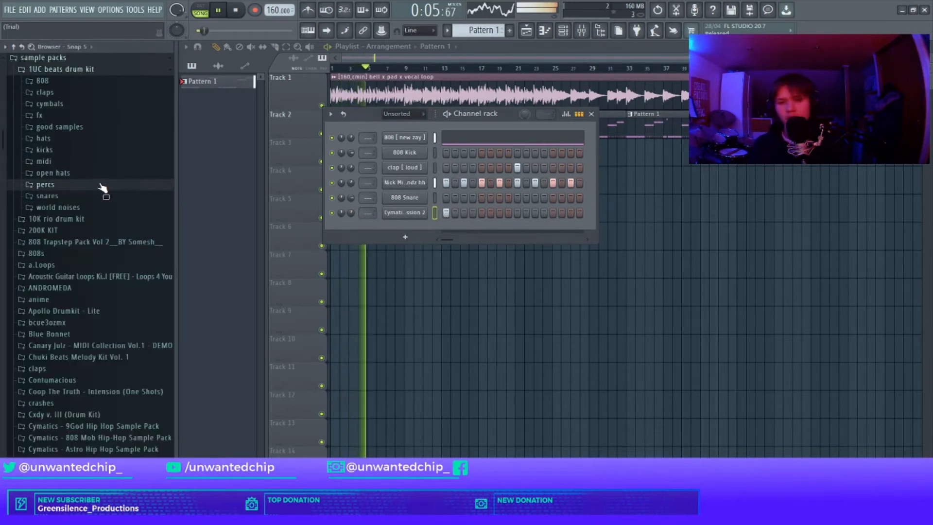
click(71, 199)
scroll(121, 277, down, 5)
click(113, 281)
drag(148, 284, 430, 199)
right_click(444, 201)
click(452, 205)
key(space)
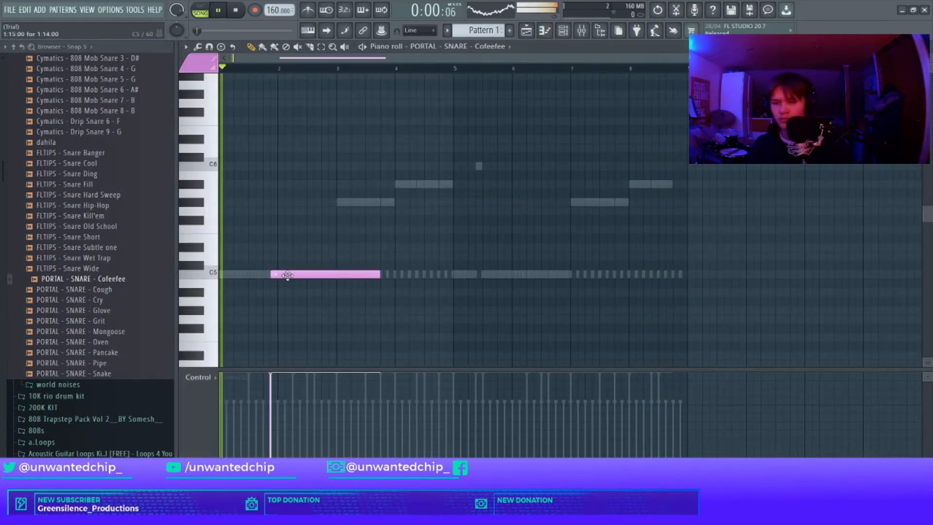
Step: Shorten the snare note and add a second short snare hit right after it around bar 2
mouse_move(378, 275)
mouse_down()
mouse_move(276, 275)
mouse_move(311, 295)
mouse_up()
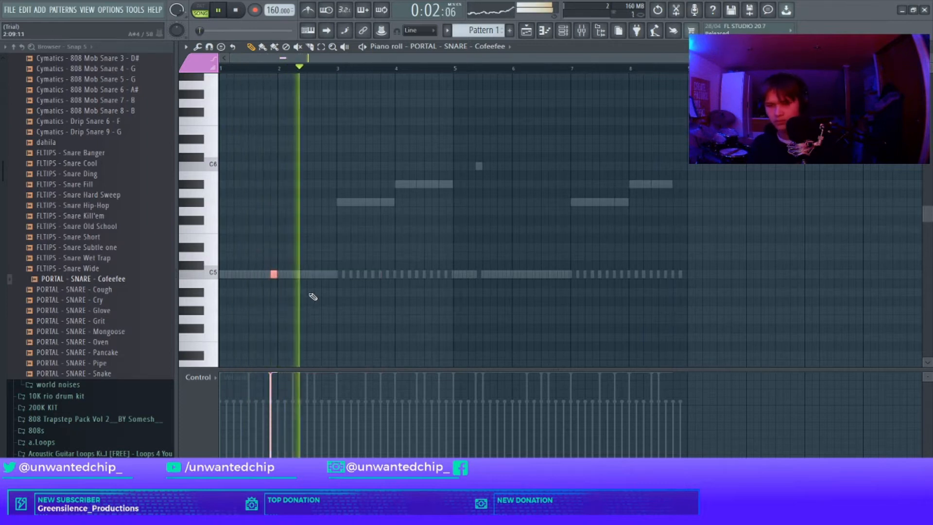
click(289, 274)
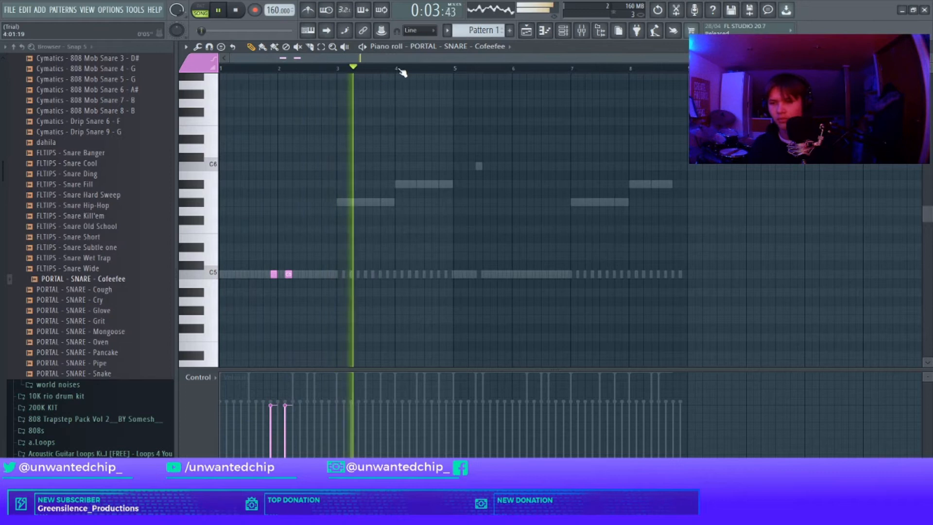
Step: Duplicate the pair of snare hits to the start of bar 5
drag(399, 71, 194, 131)
key(ctrl+b)
ctrl+click(435, 69)
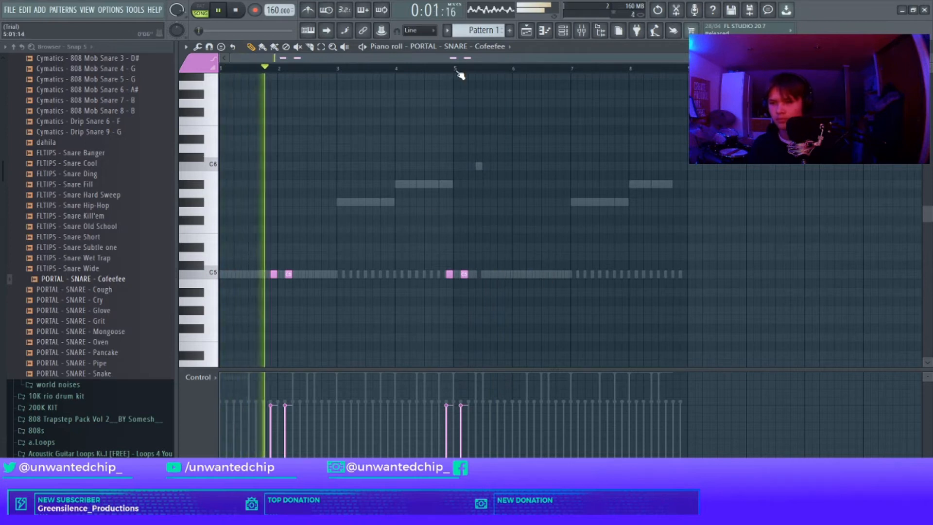
Step: Add more pairs of short snare hits around the starts of bars 6 and 8, then close the piano roll
drag(509, 273, 515, 275)
click(518, 275)
key(ctrl+z)
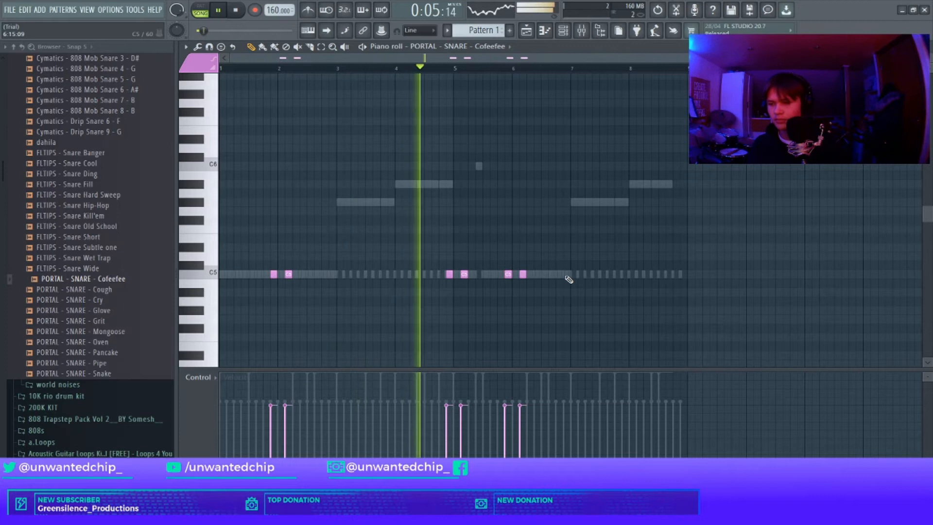
click(625, 275)
click(638, 276)
right_click(631, 294)
key(F7)
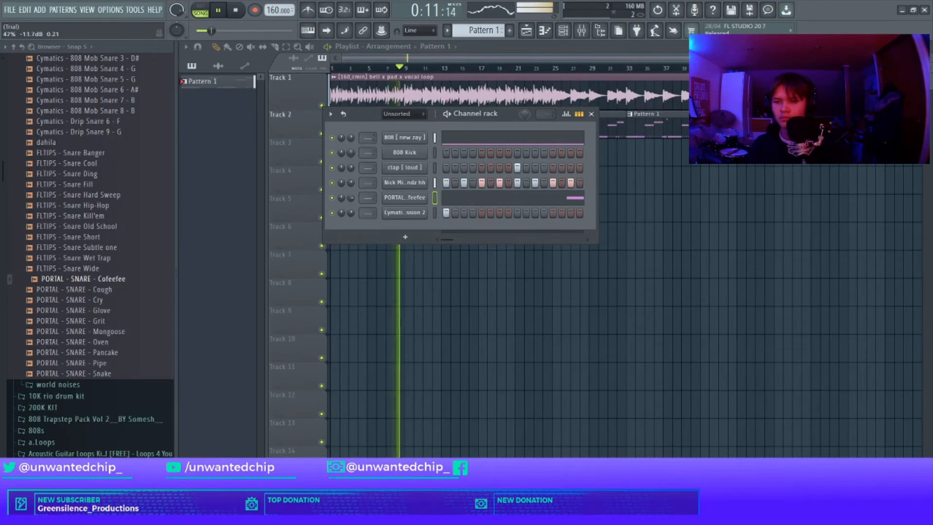
Step: In the 808 piano roll, lengthen the bar-3 high note to bar 4 and extend the bar-7 note, deleting the note after it
key(F7)
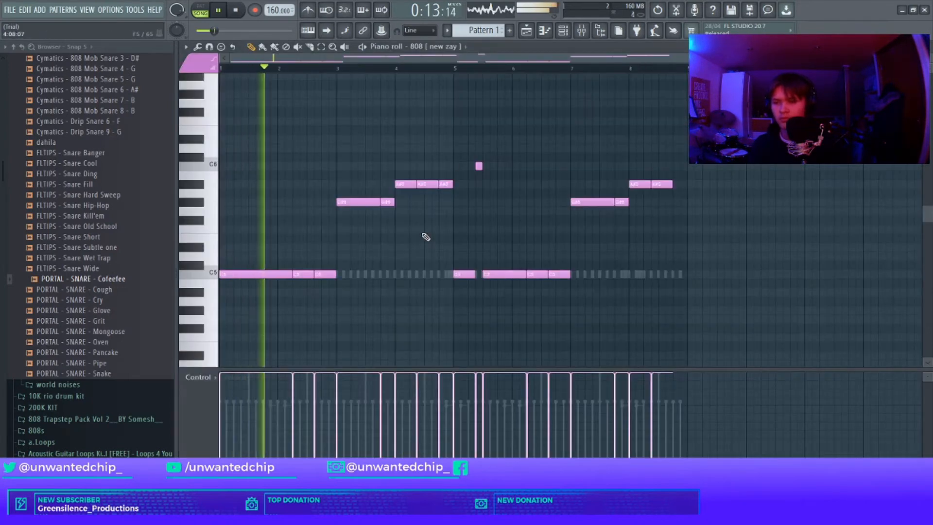
drag(380, 202, 394, 202)
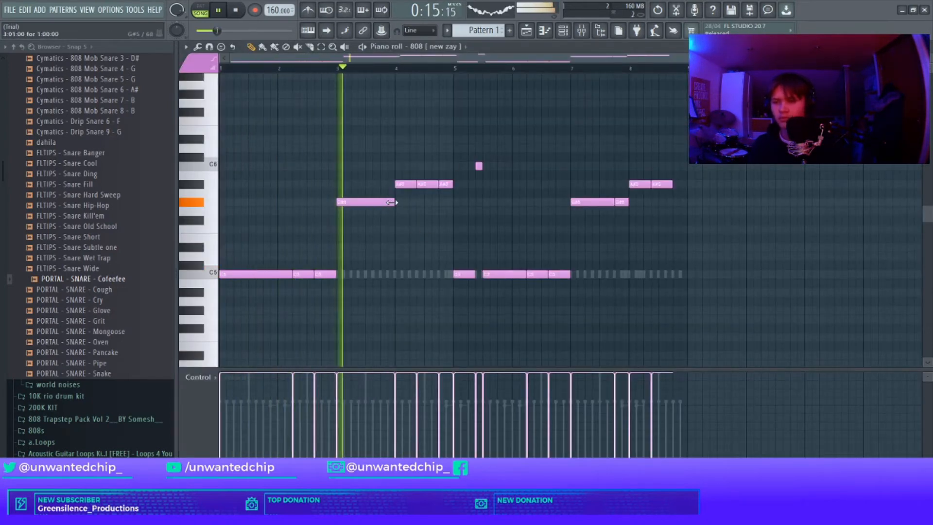
right_click(622, 202)
drag(614, 202, 628, 202)
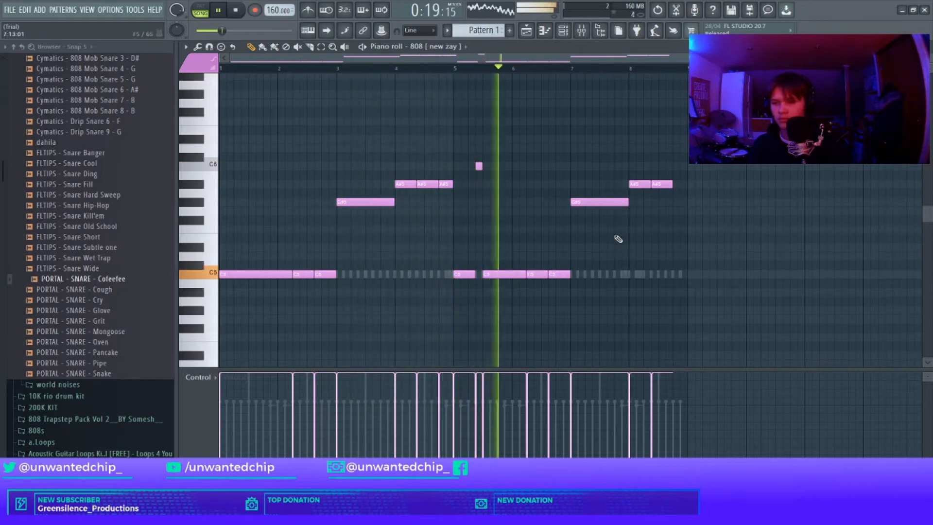
Step: Split the bar-7 808 note into two short hits and add a short note at the end of bar 8
drag(627, 206, 585, 204)
click(598, 202)
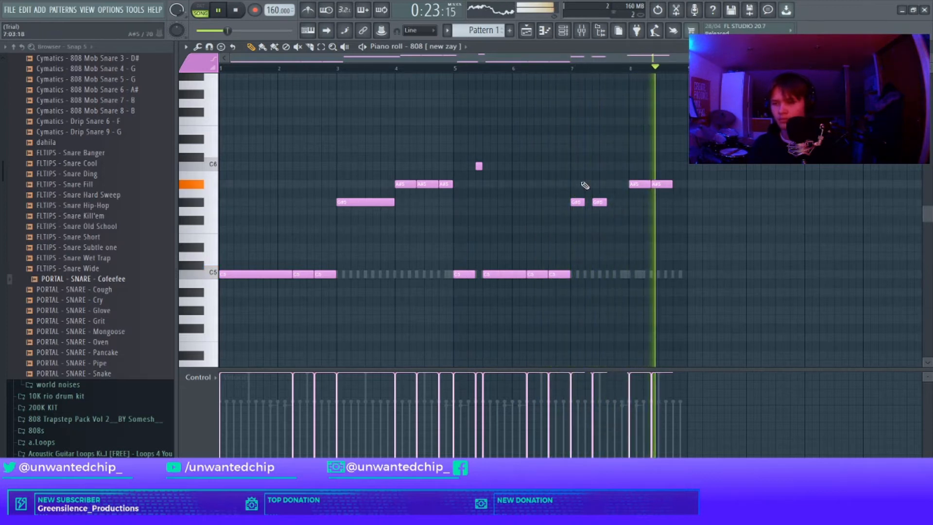
click(611, 211)
click(676, 185)
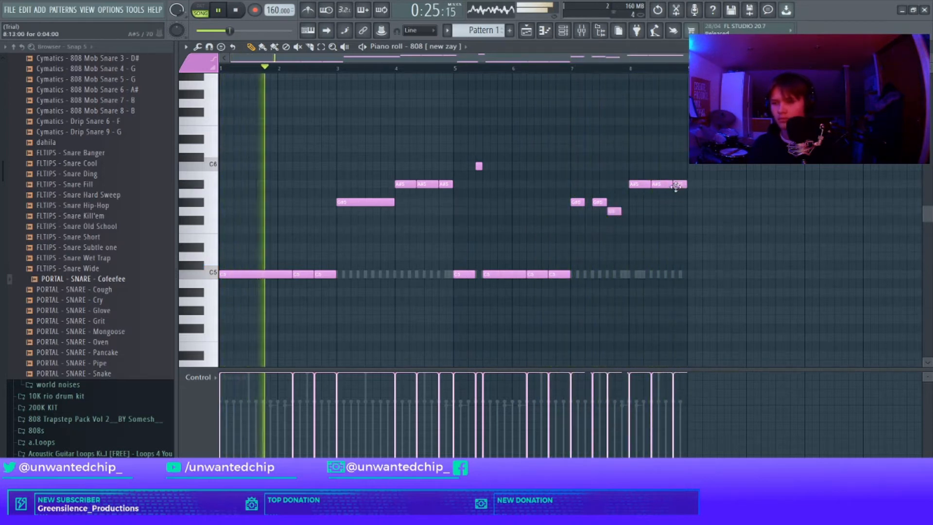
right_click(614, 211)
key(ctrl+l)
key(Escape)
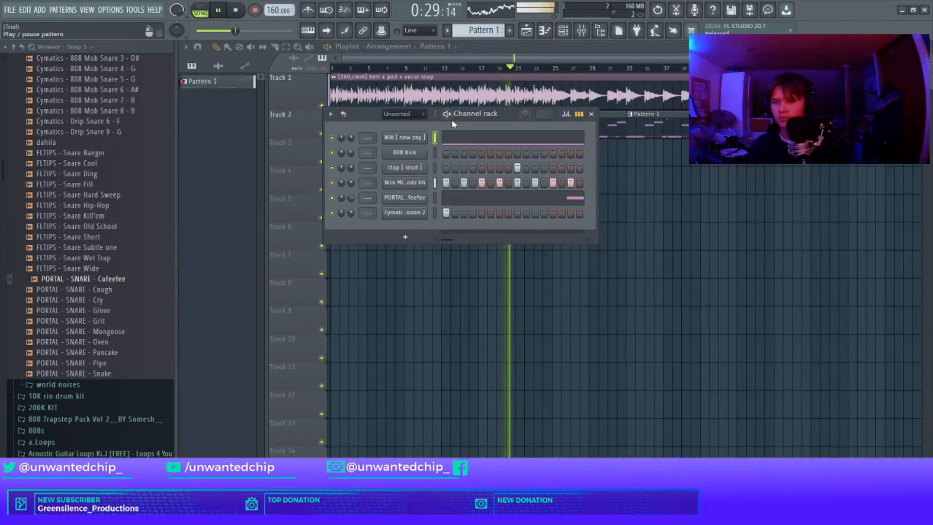
Step: Open the bell x pad x vocal loop's sampler settings, close them and stop playback
double_click(395, 103)
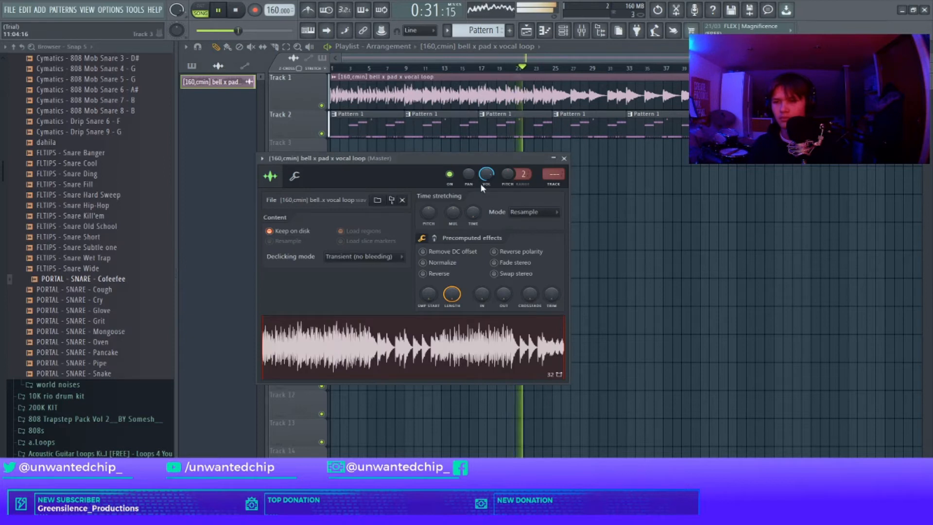
click(564, 158)
click(236, 12)
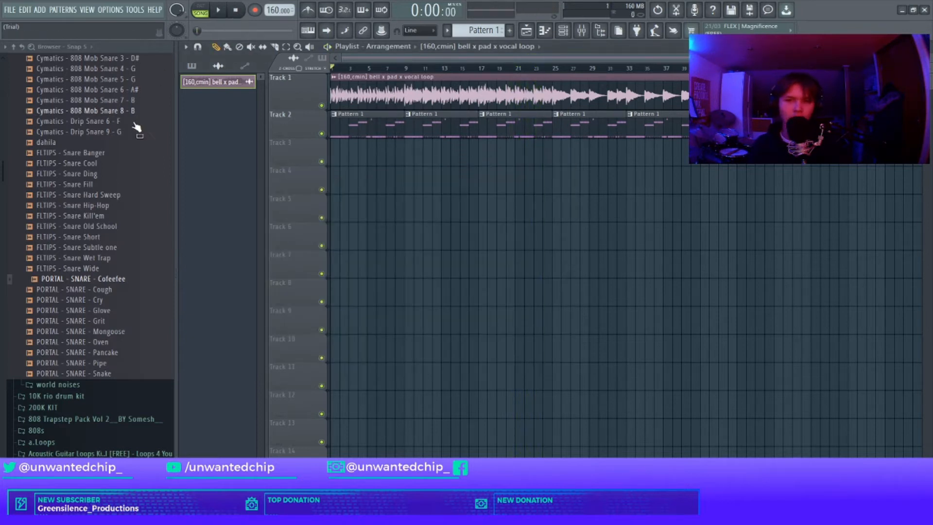
Step: Add the short trap shit oh sample from the open hats folder as a new channel
scroll(137, 127, up, 6)
click(99, 175)
scroll(69, 189, up, 3)
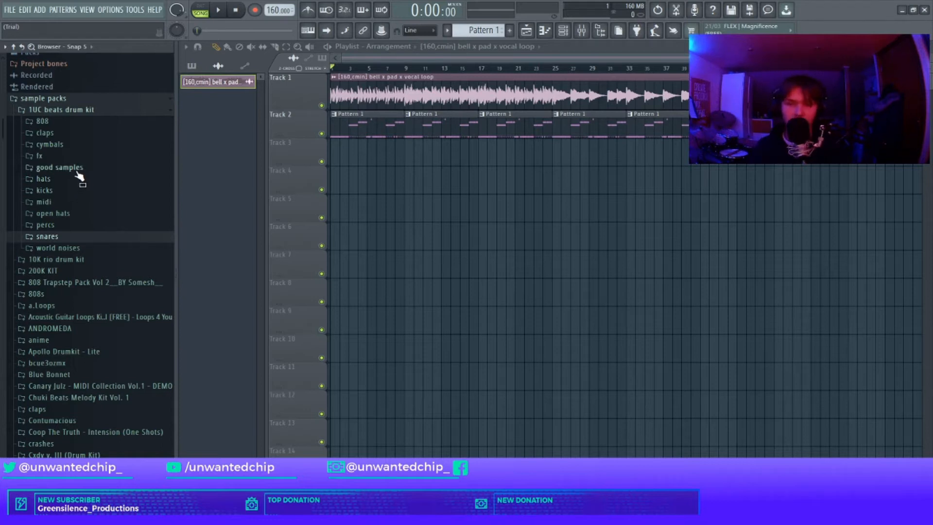
click(82, 216)
key(F6)
drag(90, 247, 397, 196)
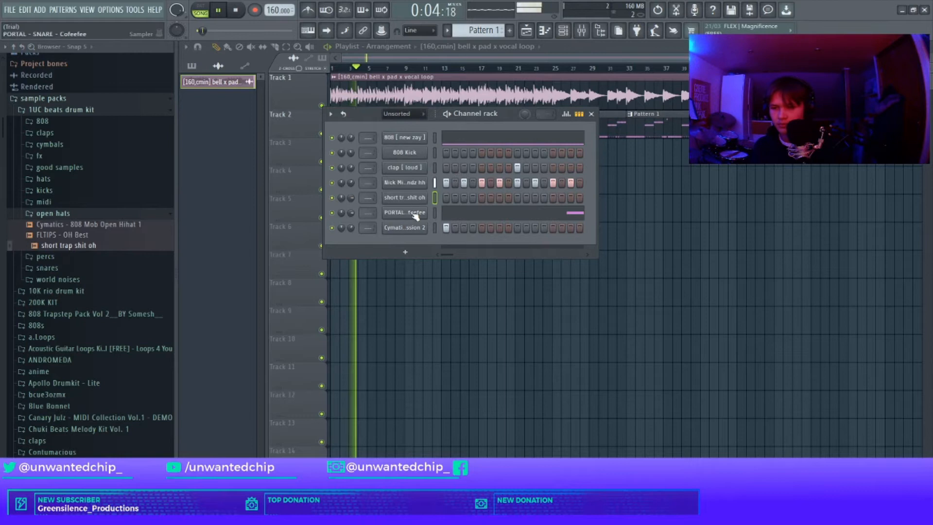
Step: Reverse the short trap shit oh open hat sample in its channel settings
click(421, 200)
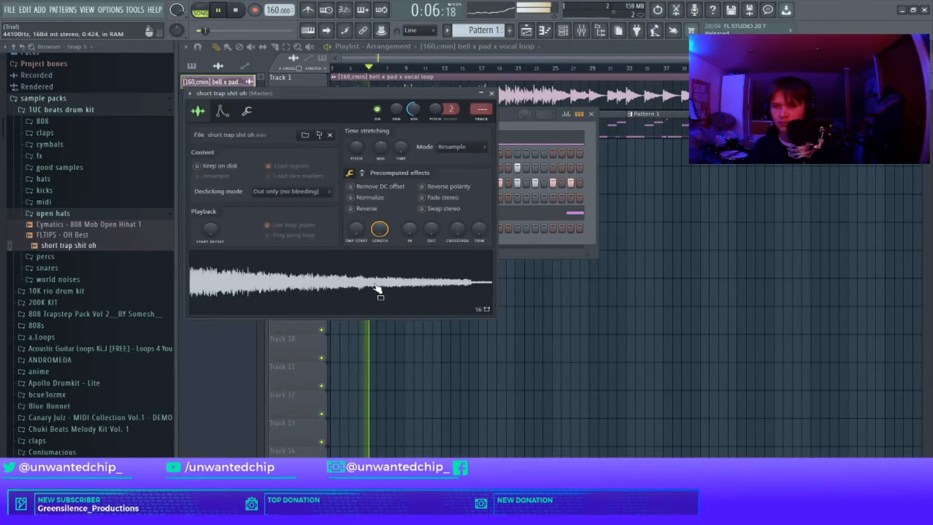
click(351, 209)
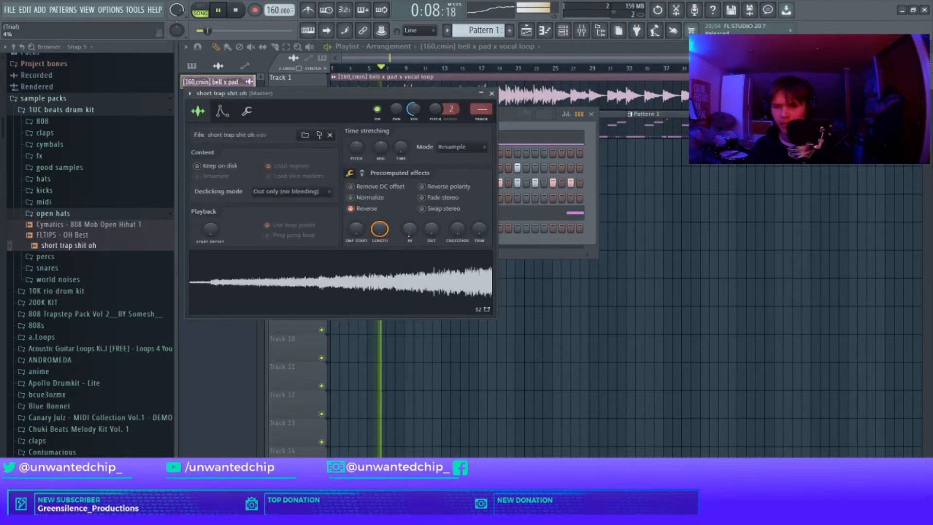
click(492, 93)
Step: Place one reversed open hat note just before bar 3 and duplicate the first four bars into bars 5 to 8
right_click(429, 194)
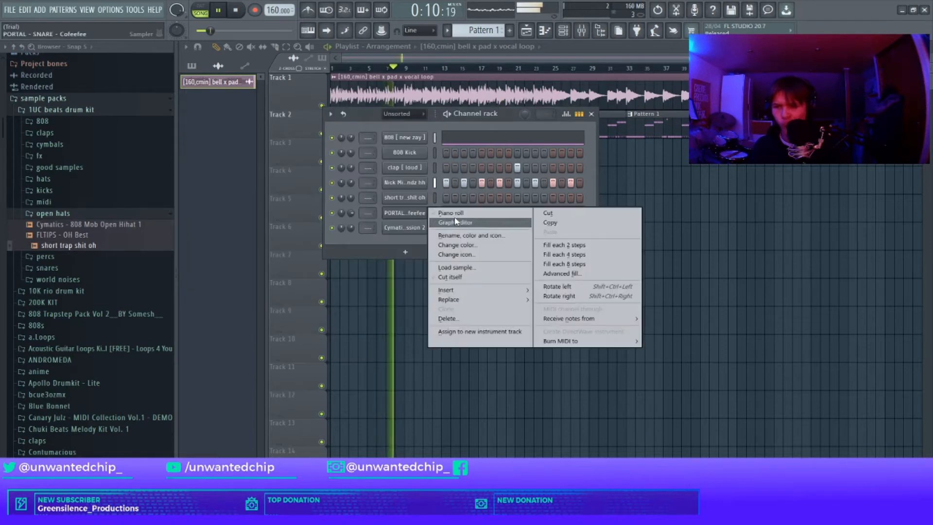
click(448, 198)
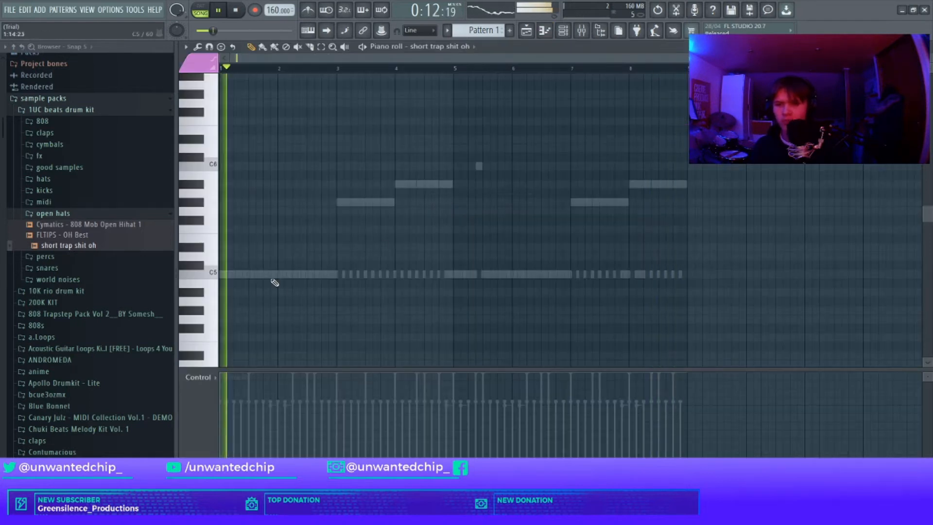
click(327, 275)
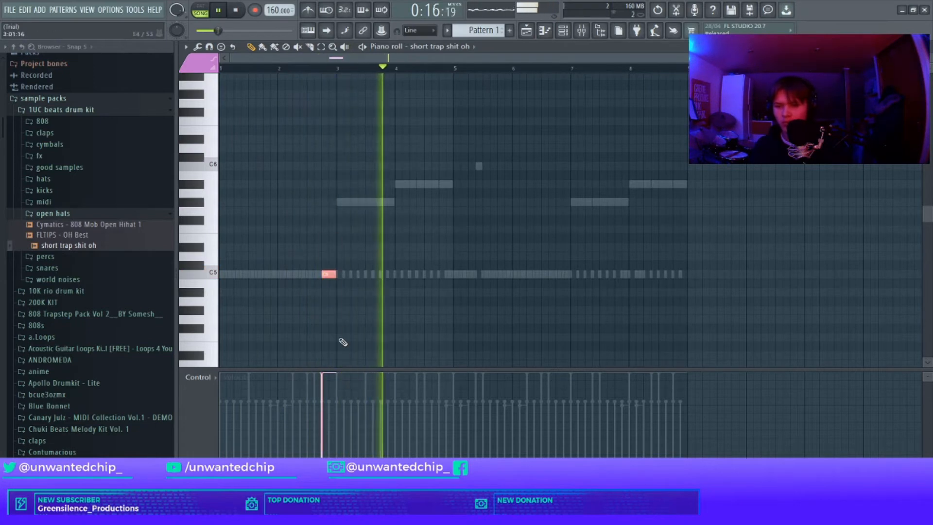
drag(451, 67, 4, 146)
key(ctrl+b)
ctrl+click(513, 72)
key(Escape)
Step: Open and close the channel settings of the percussion, snare and open hat samples to check them
click(415, 228)
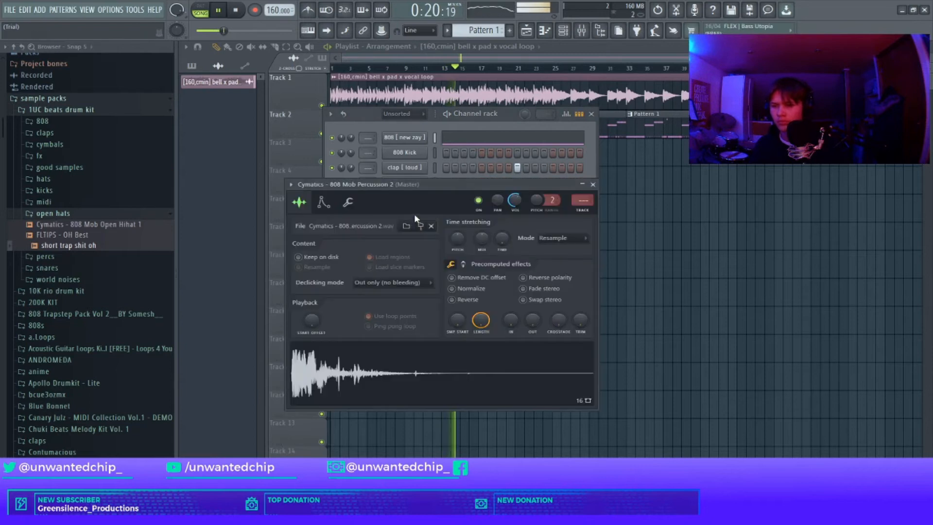
click(593, 185)
click(429, 212)
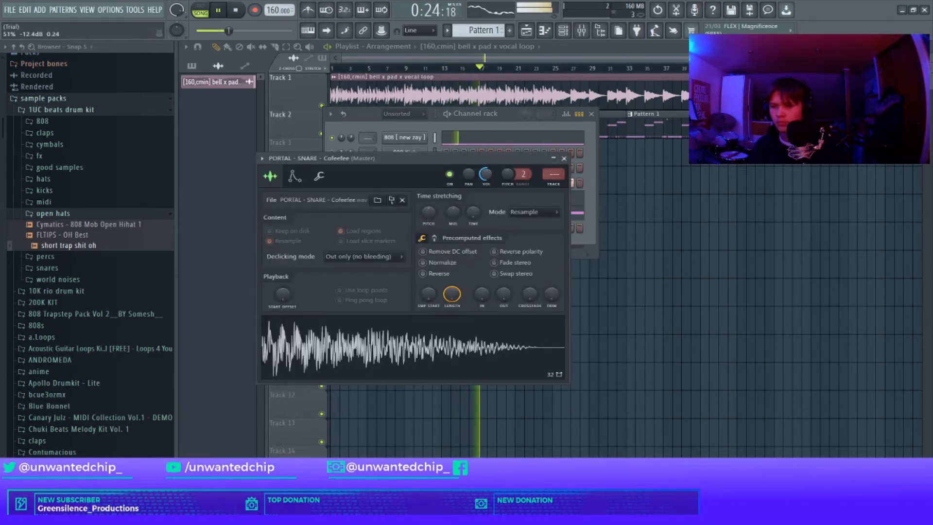
click(565, 158)
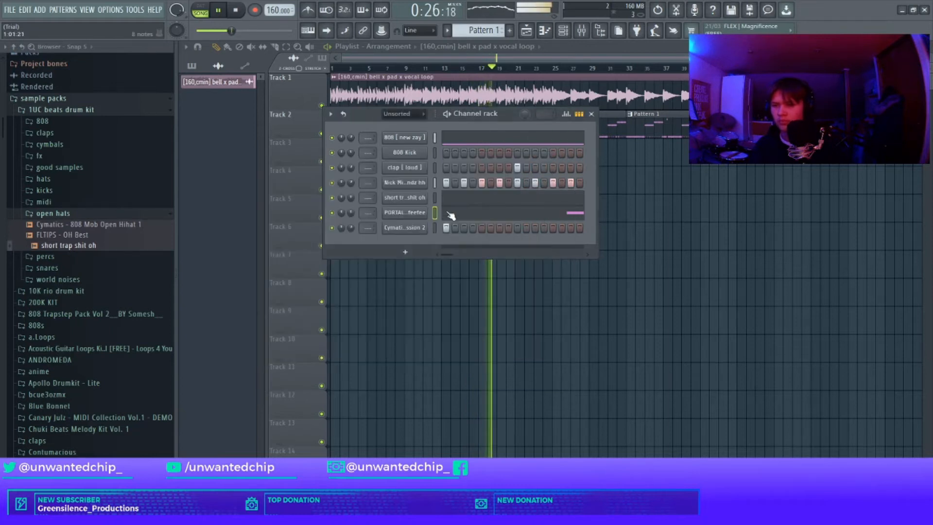
click(419, 198)
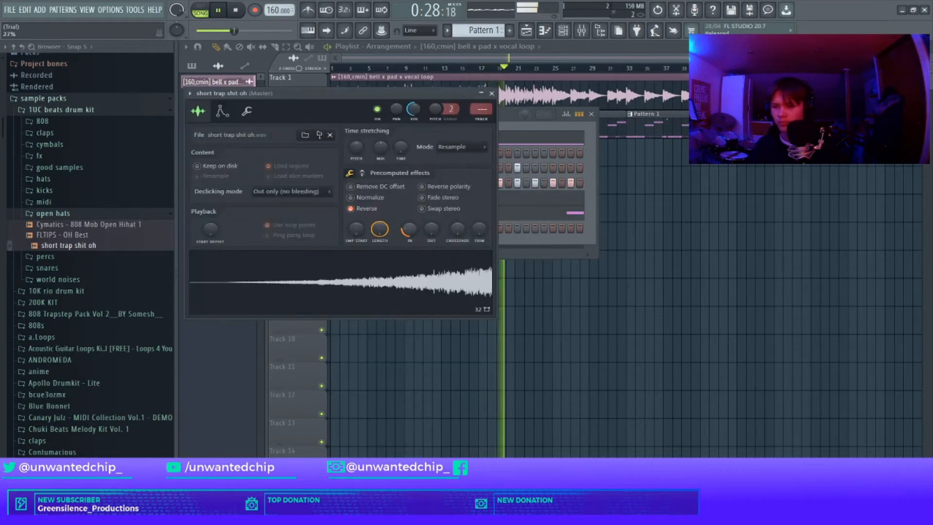
click(492, 93)
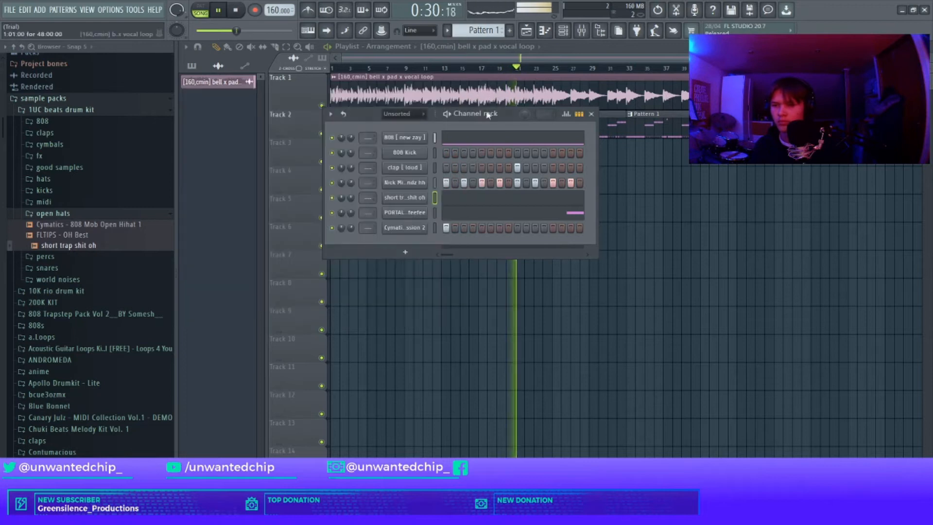
Step: Replace the 808 Kick channel with the sunflower kick sample from the kicks folder
click(80, 215)
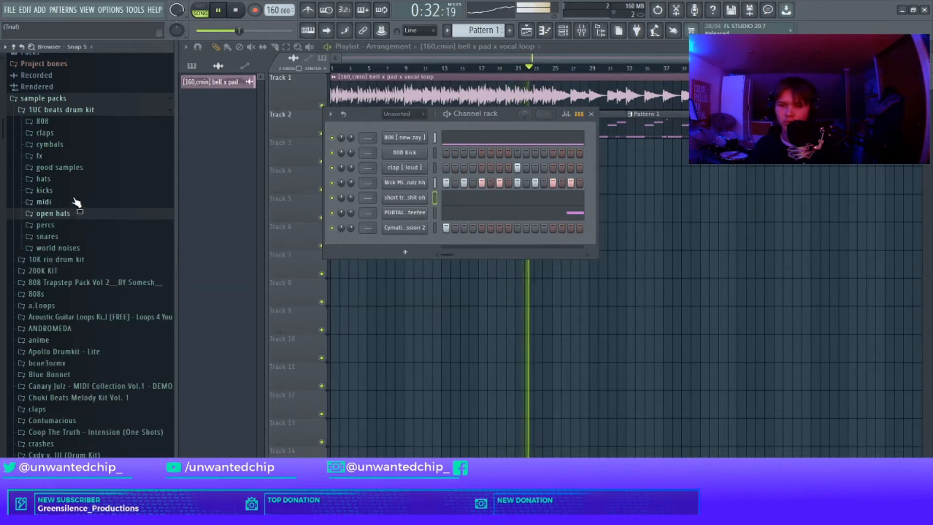
click(74, 191)
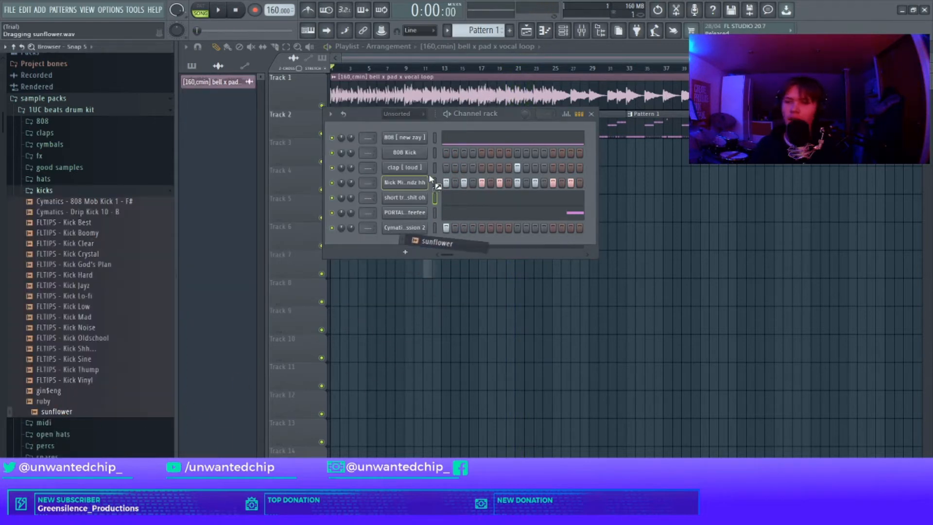
click(425, 156)
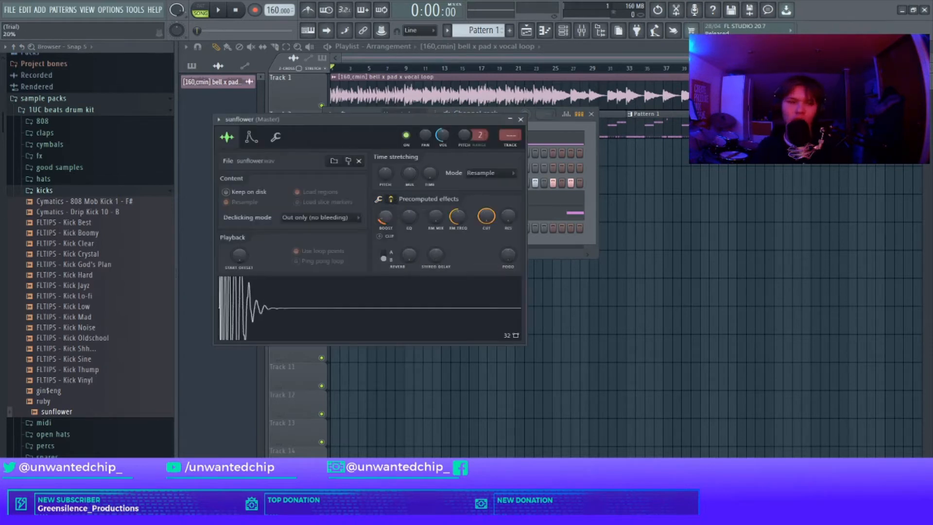
click(520, 120)
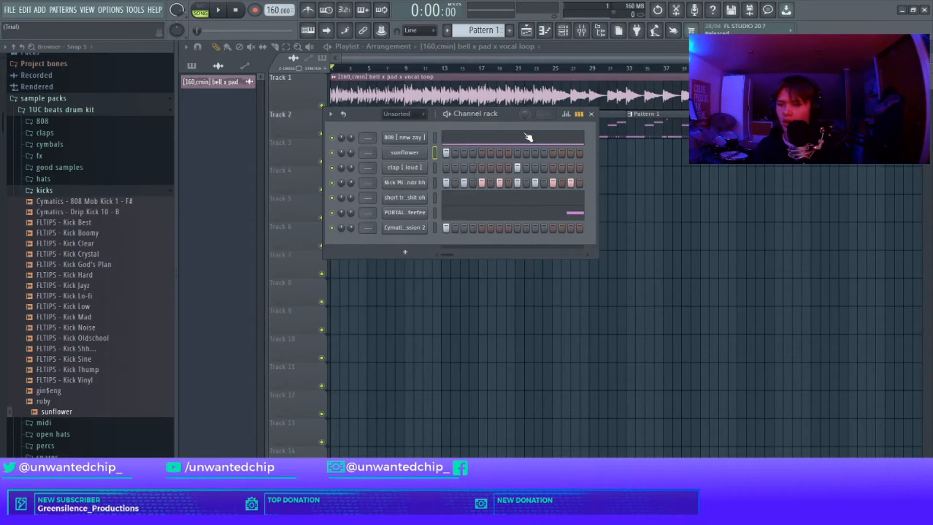
Step: Open the mixer and move the master's Fruity Limiter into its first effect slot
key(F9)
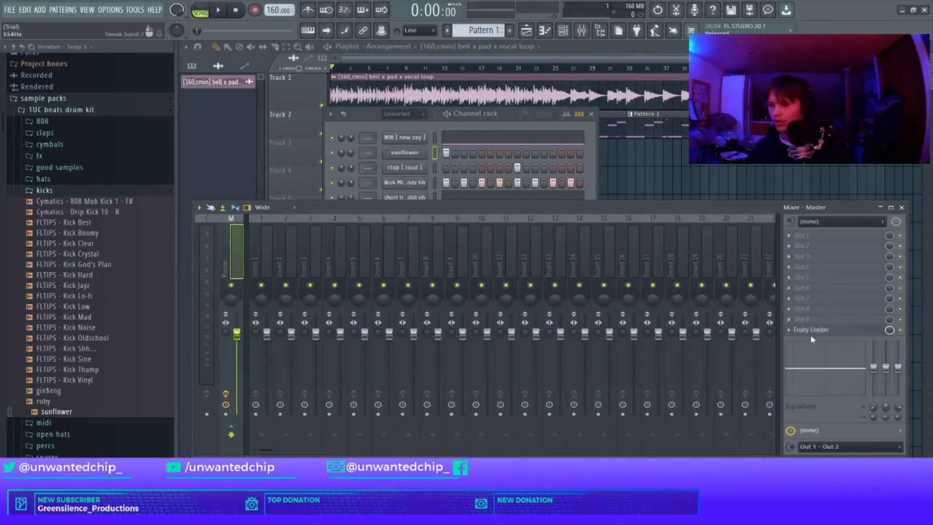
click(819, 236)
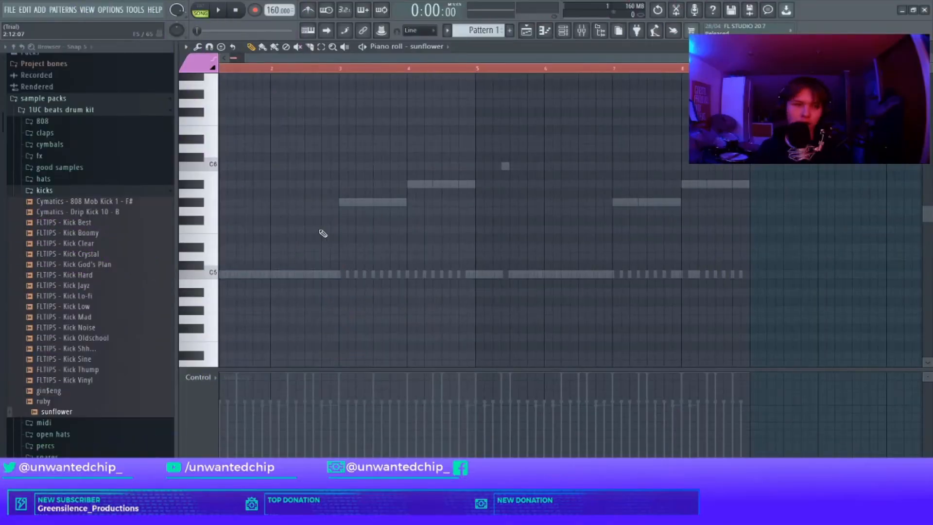
Step: Place sunflower kick notes on C5 at the start of bar 1 and just before bar 3
scroll(318, 234, up, 3)
scroll(246, 139, down, 6)
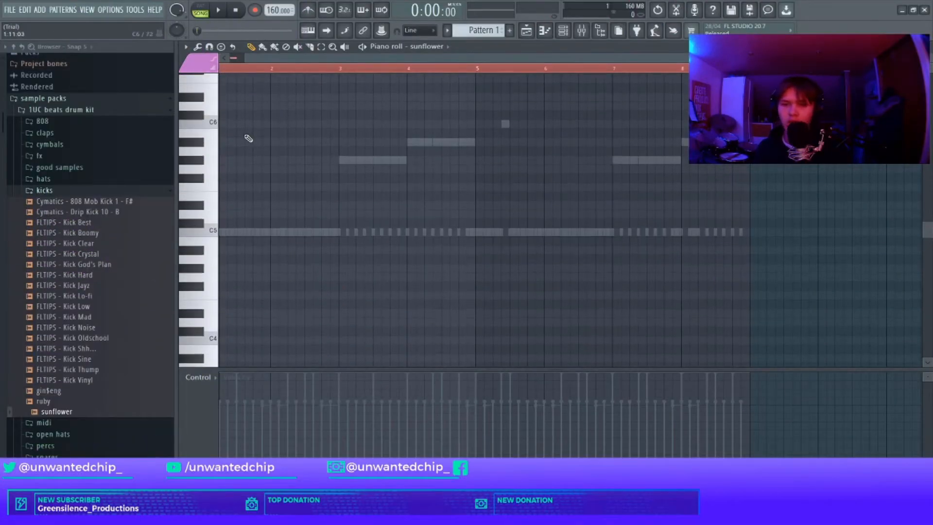
scroll(273, 222, down, 6)
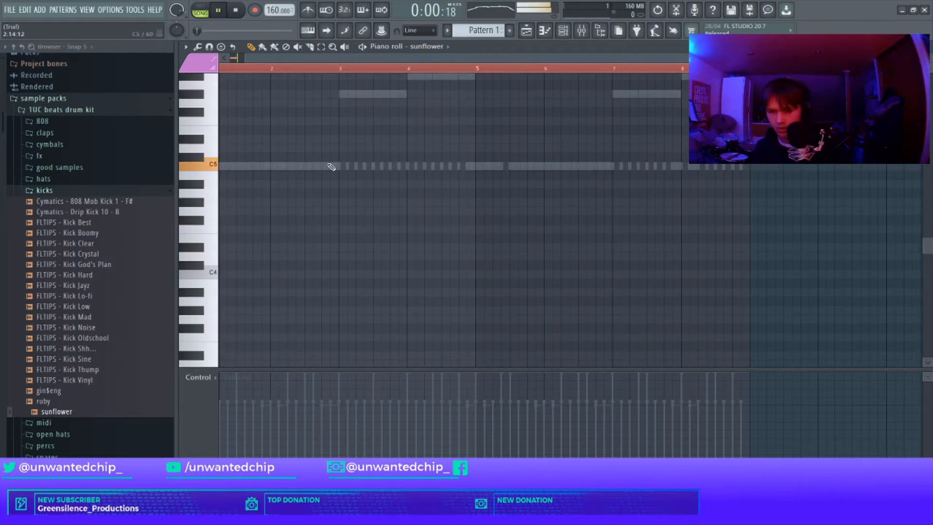
scroll(258, 194, up, 12)
scroll(296, 110, down, 2)
key(space)
key(space)
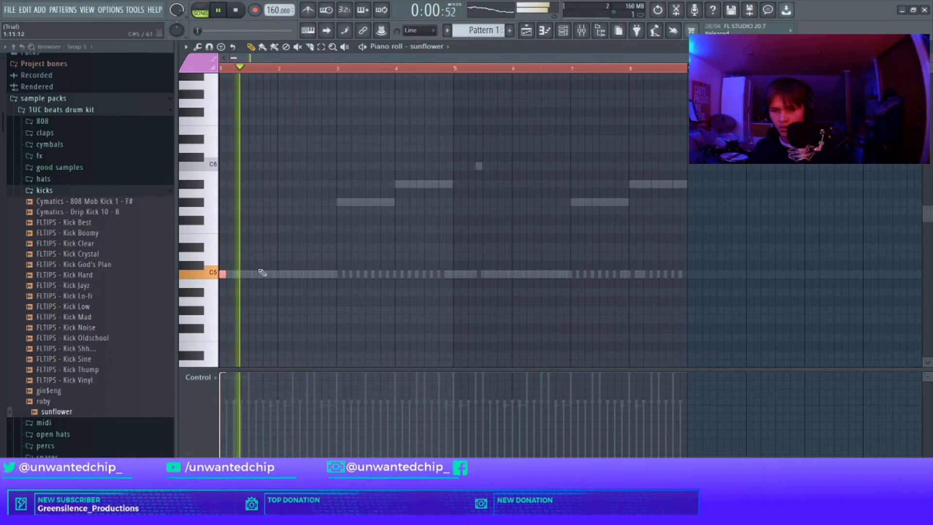
click(328, 274)
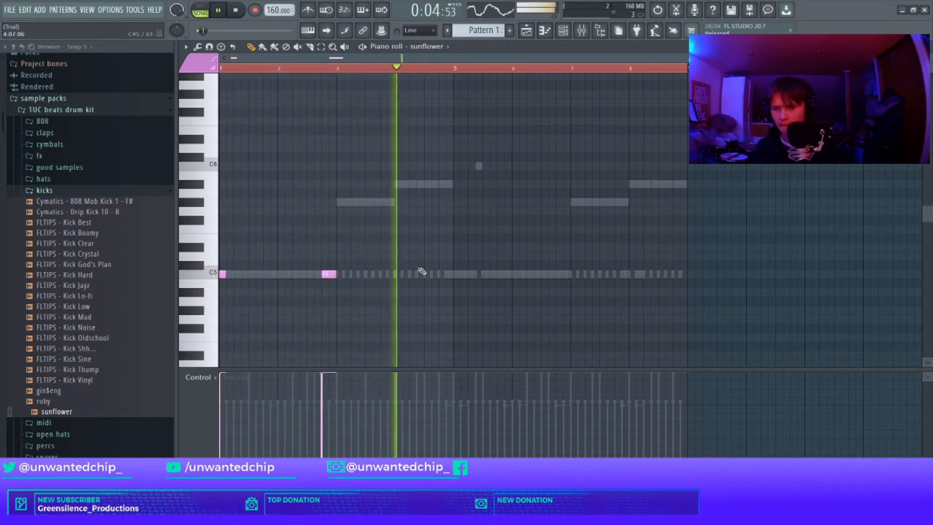
click(442, 274)
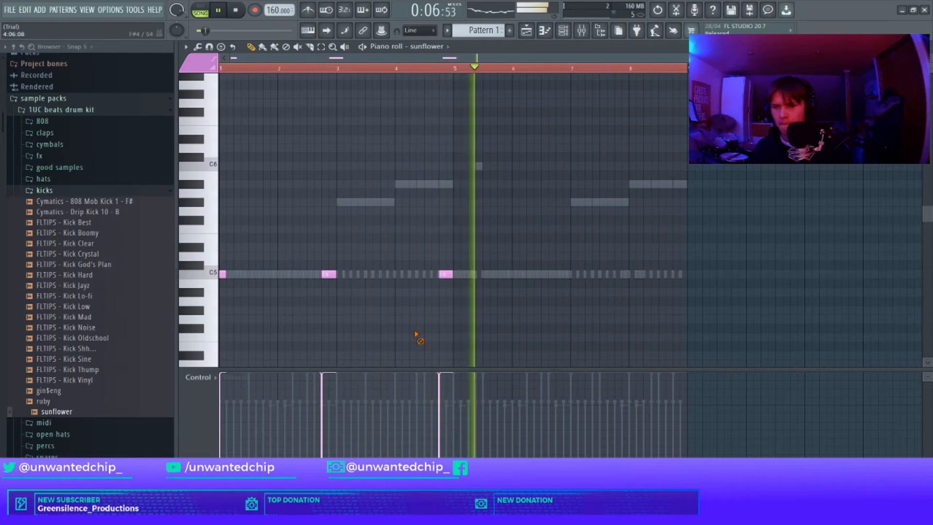
key(space)
right_click(446, 274)
Step: Duplicate the kick notes of bars 1–4 into bars 5–8 and add two kicks at the end of bar 8
drag(454, 69, 115, 127)
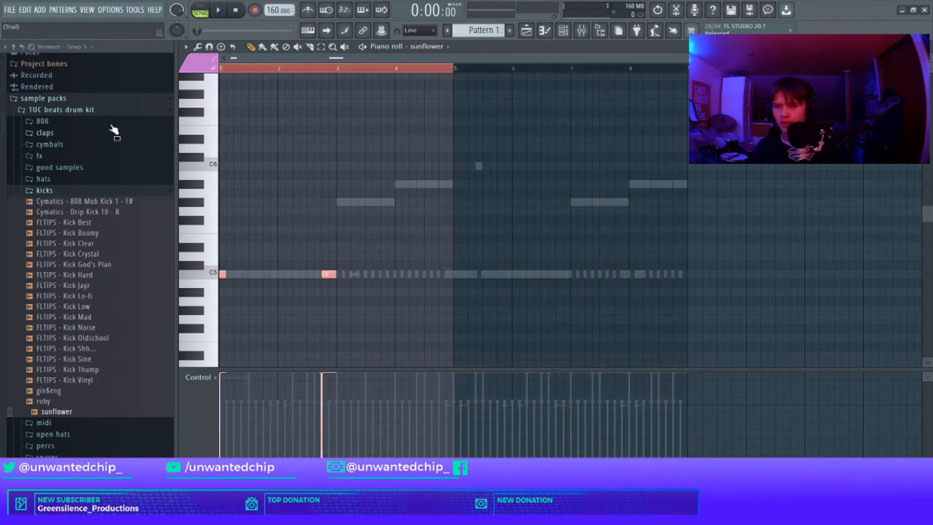
key(ctrl+b)
ctrl+click(492, 71)
key(space)
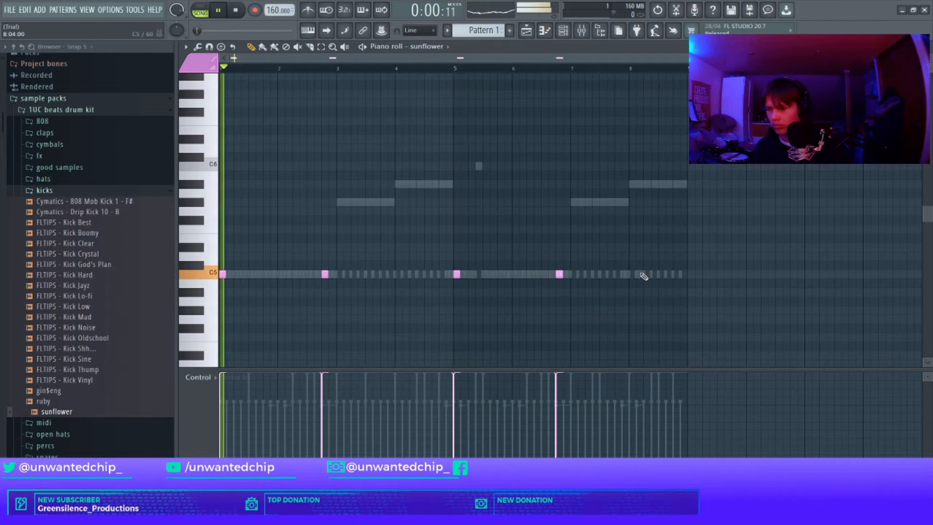
scroll(673, 276, up, 3)
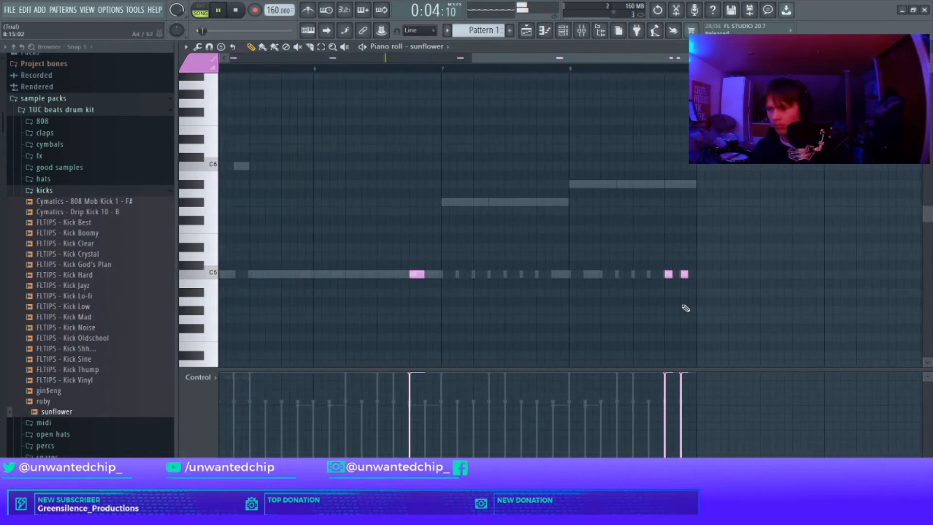
Step: Open the hi-hat's piano roll and delete one note in bar 3 plus all hi-hat notes in bars 5–8
key(F7)
right_click(434, 184)
click(435, 184)
key(space)
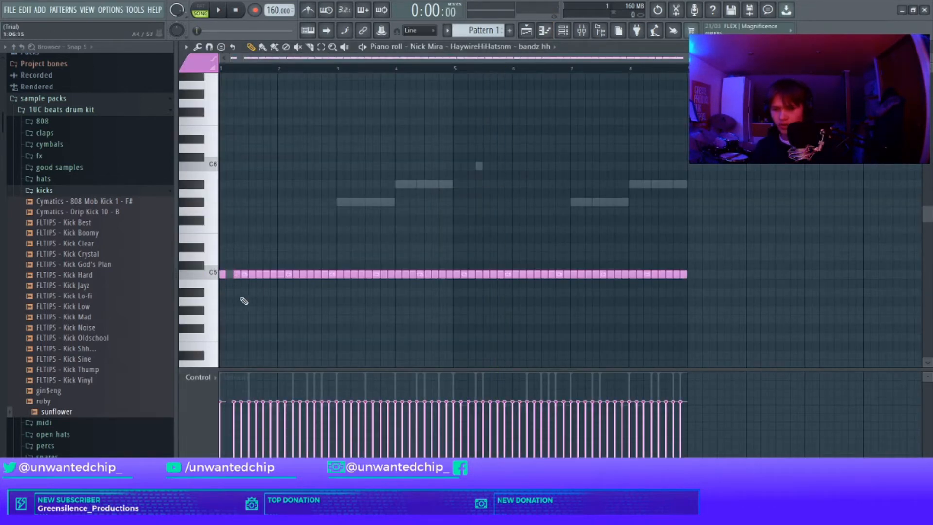
key(space)
right_click(355, 275)
drag(687, 270, 460, 298)
key(Delete)
Step: Duplicate the hi-hat pattern from bars 1–4 into bars 5–8
key(ctrl+a)
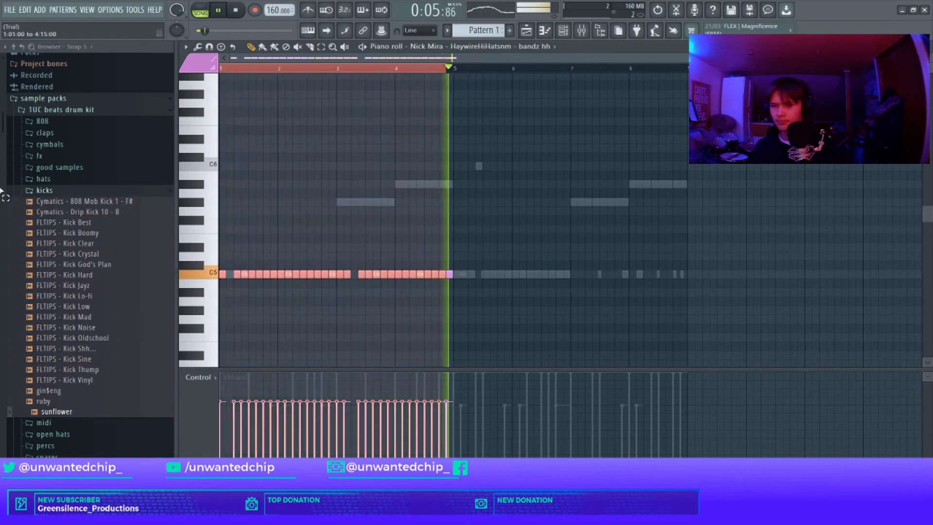
key(ctrl+b)
key(space)
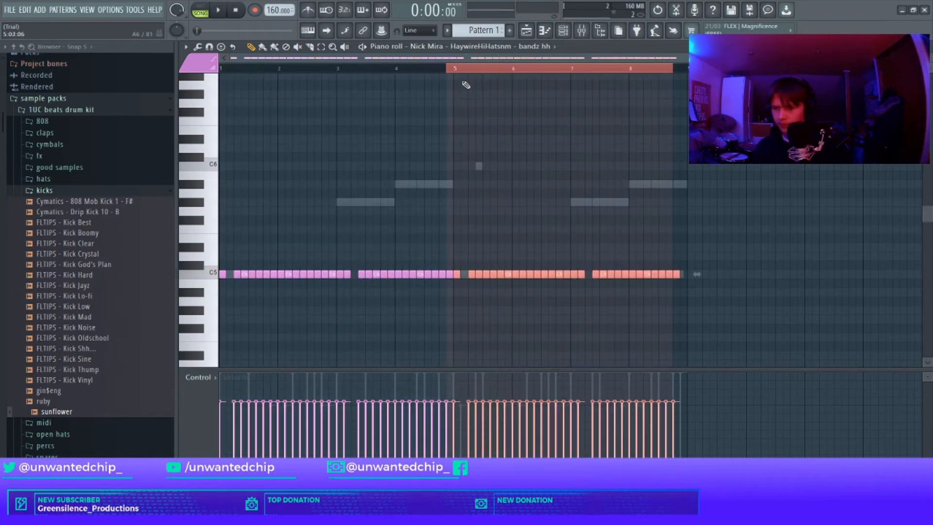
Step: Randomize the velocities of all hi-hat notes
key(ctrl+d)
key(ctrl+a)
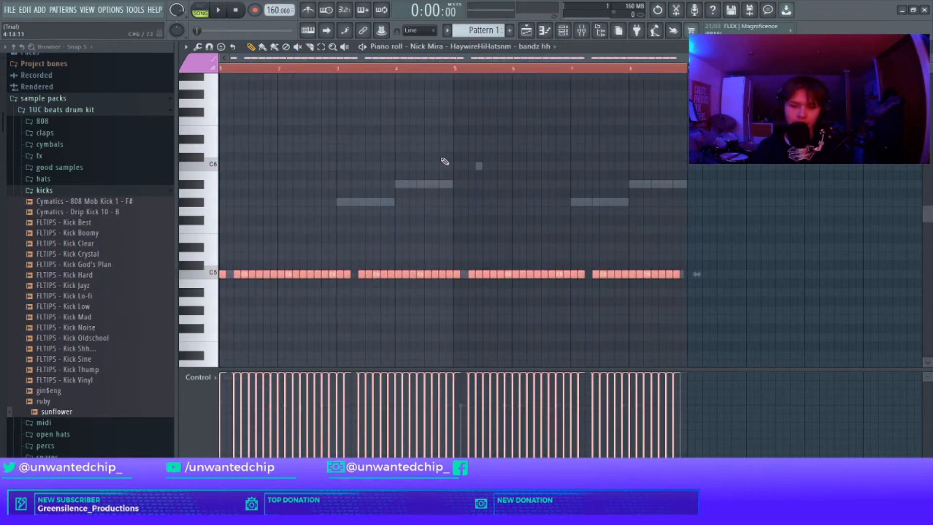
key(alt+r)
click(531, 360)
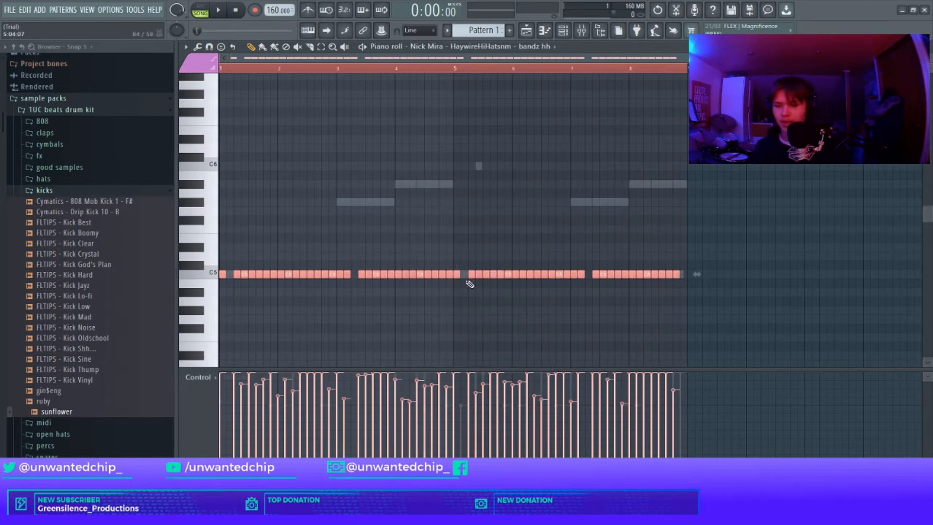
scroll(438, 207, down, 6)
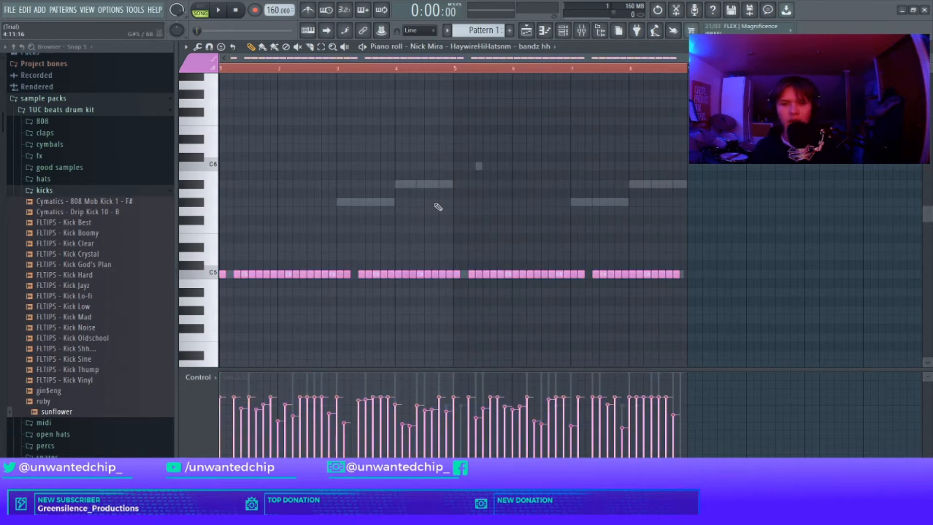
Step: Reopen the hi-hat piano roll and play back the pattern
key(F7)
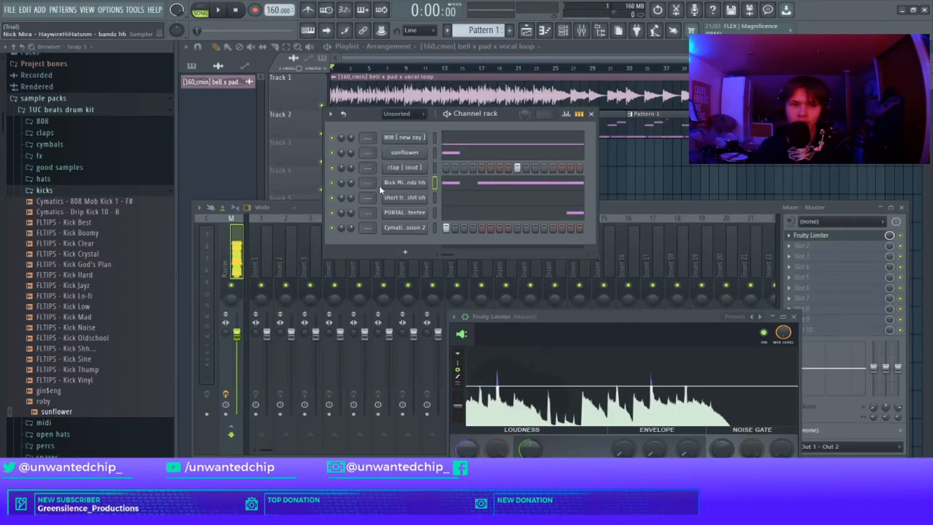
click(473, 185)
key(F7)
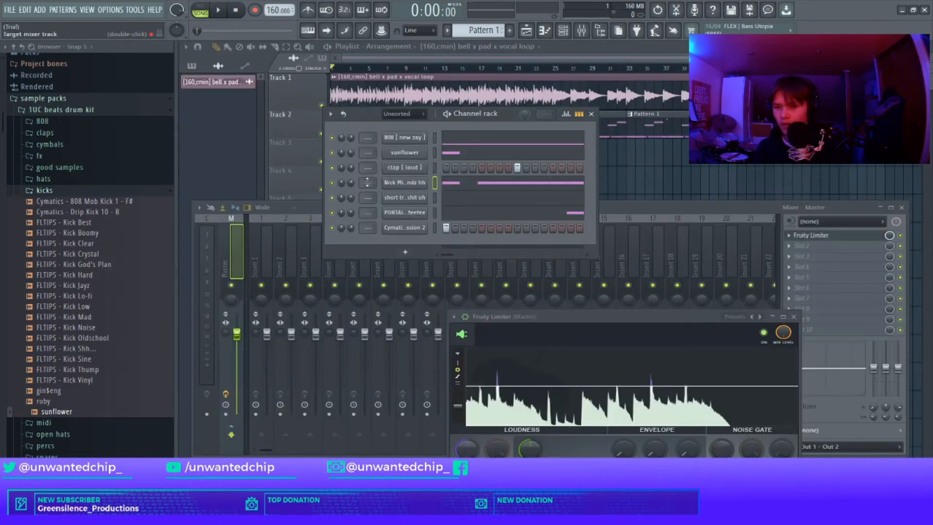
click(446, 188)
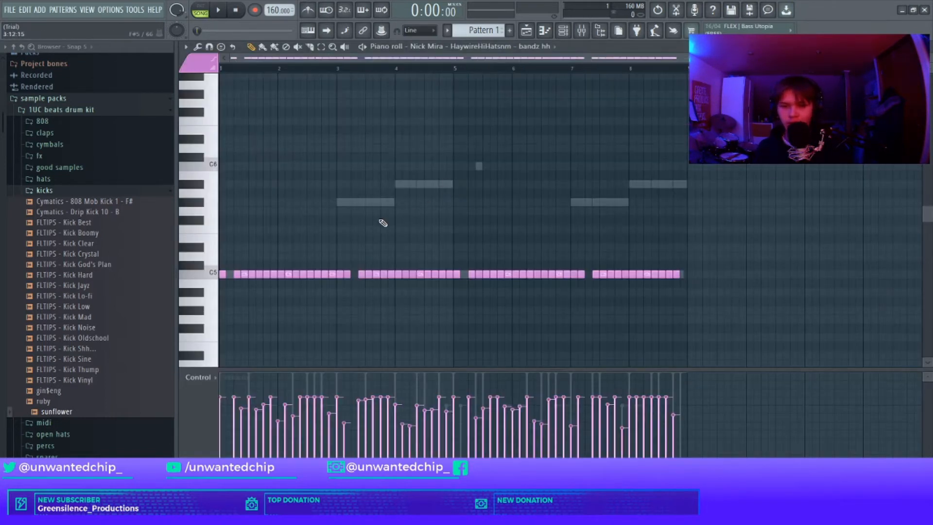
key(space)
key(space)
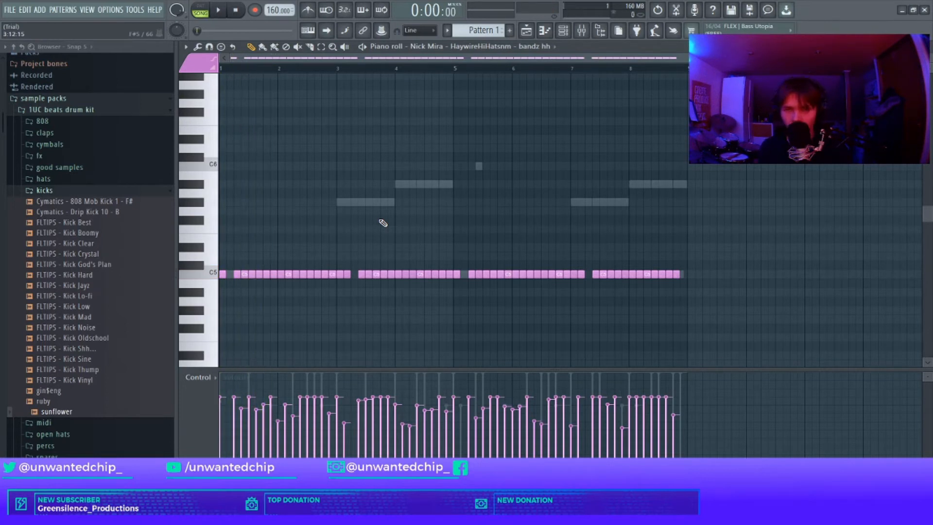
key(F7)
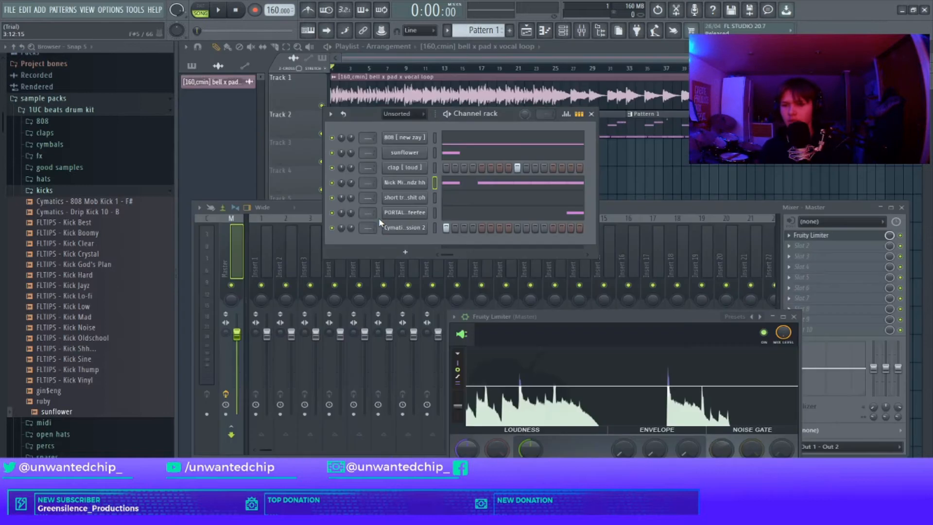
Step: Close the Fruity Limiter and channel rack windows and play the arrangement
click(793, 317)
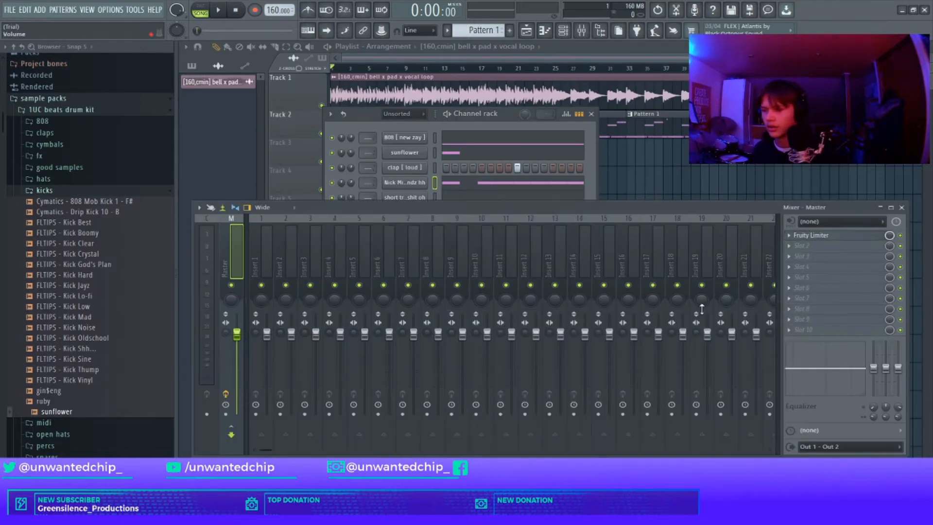
click(396, 148)
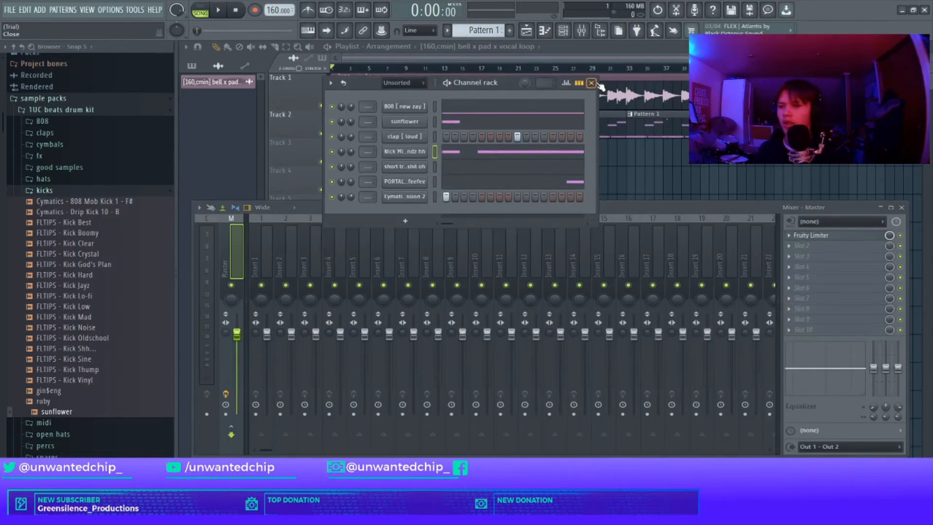
click(592, 83)
key(space)
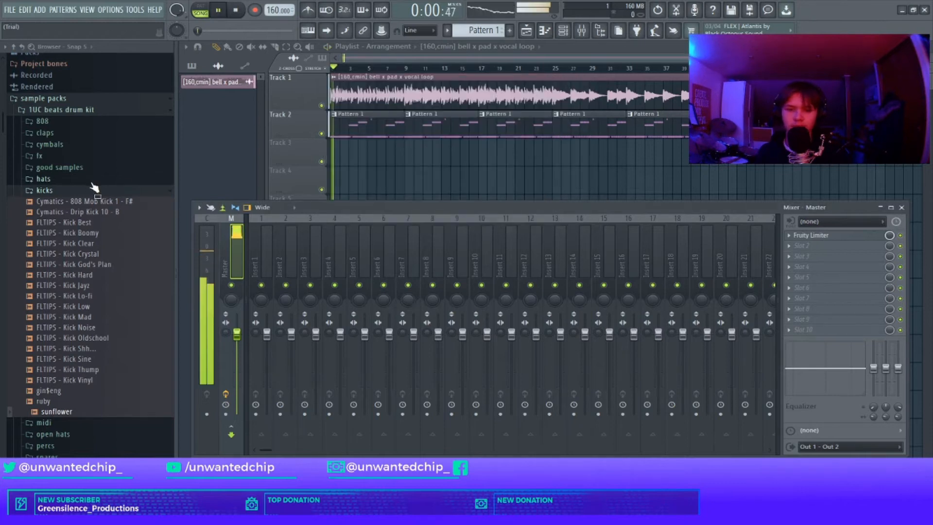
click(97, 191)
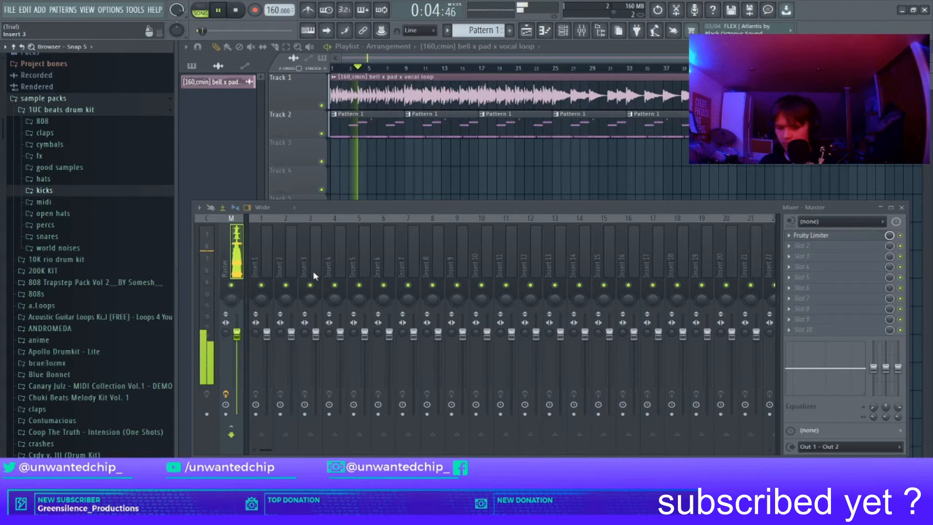
Step: Open the sunflower channel's settings and nudge its volume to about 54%
key(F6)
click(421, 125)
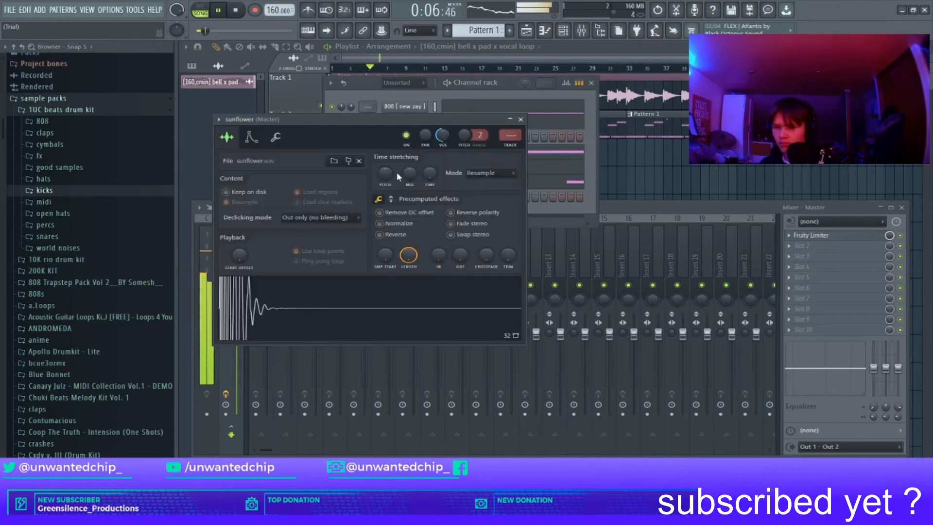
drag(442, 137, 446, 135)
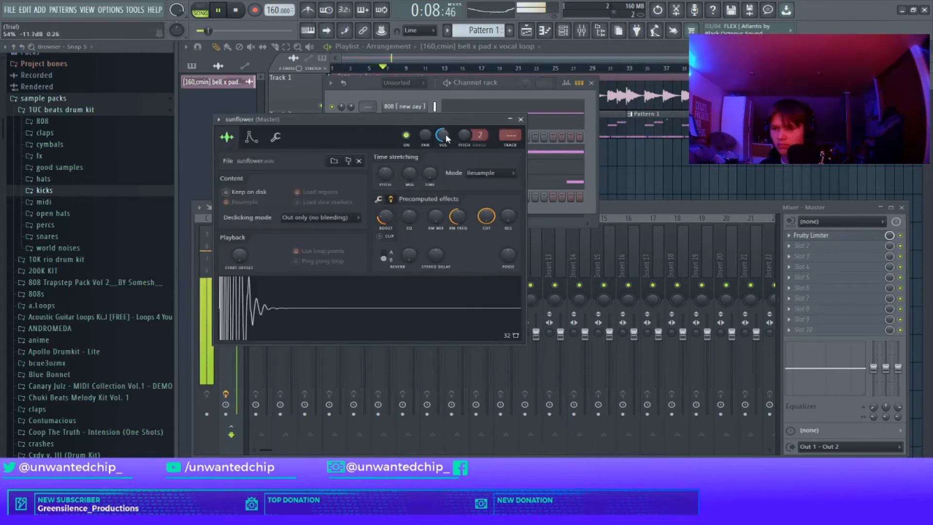
click(520, 120)
Step: Open the 808 piano roll and move the first A#5 note in bar 4 down to A#4
click(467, 116)
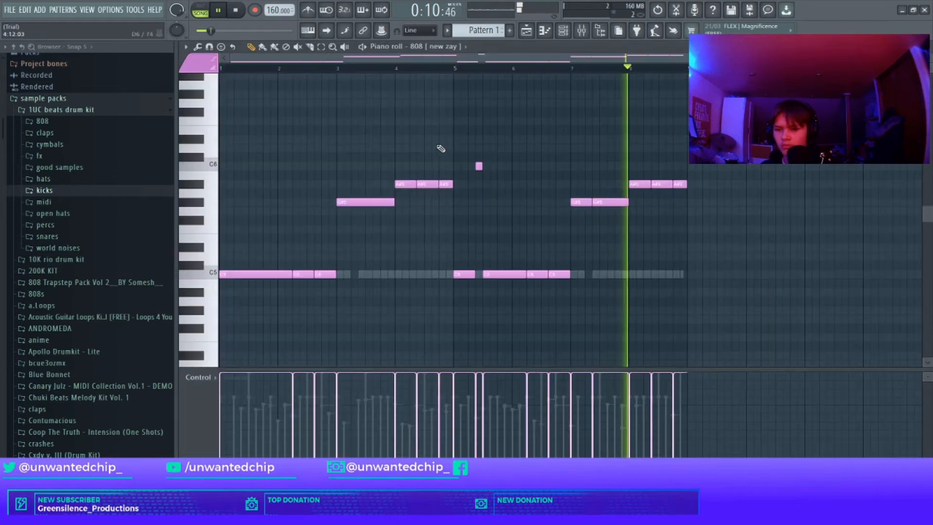
key(F7)
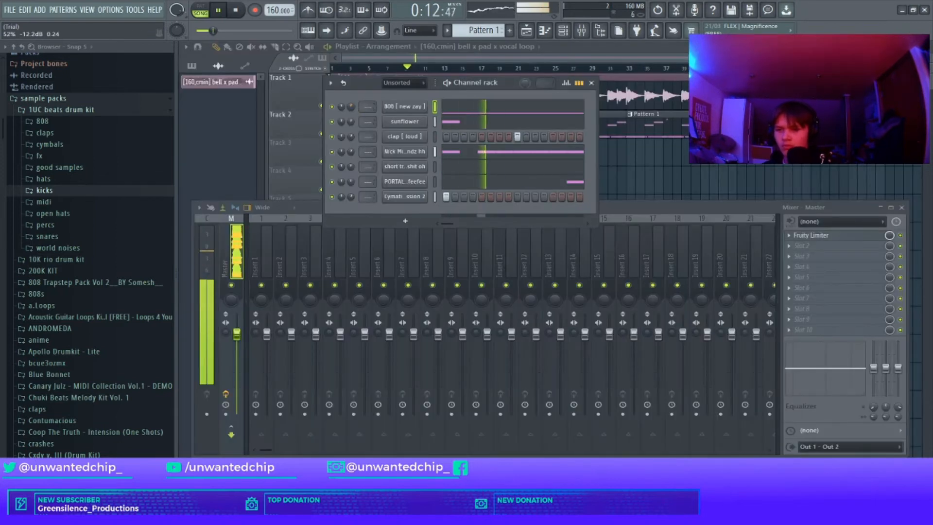
click(471, 111)
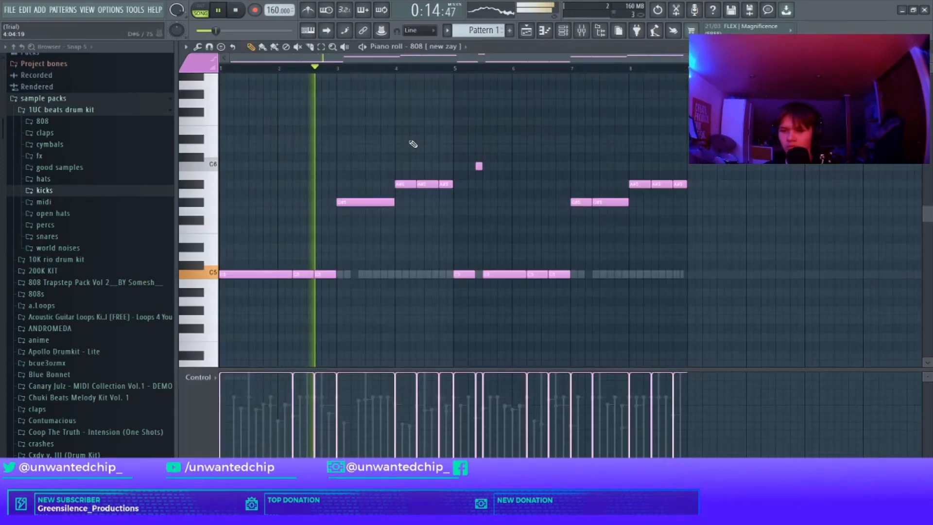
drag(404, 182, 404, 292)
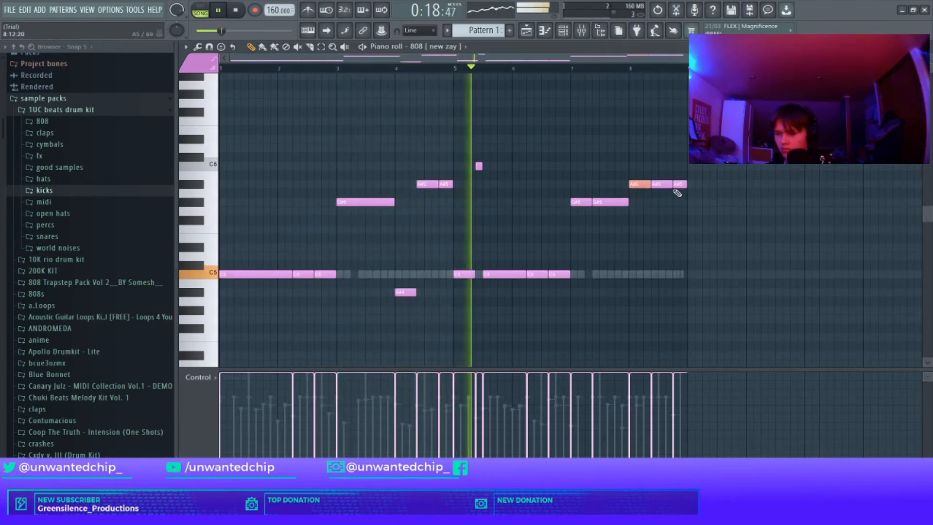
Step: Transpose the last 808 note of bar 8 down an octave and set it as a slide note
key(ctrl+Down)
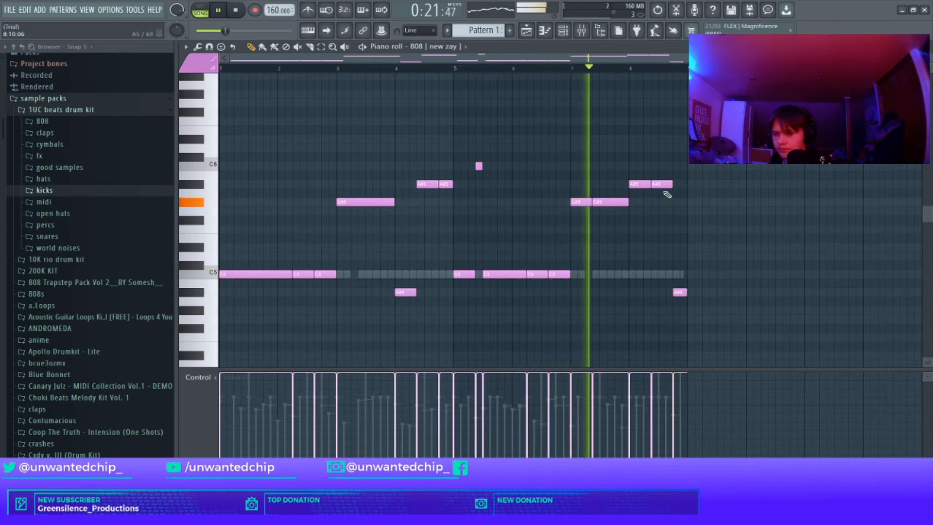
double_click(680, 293)
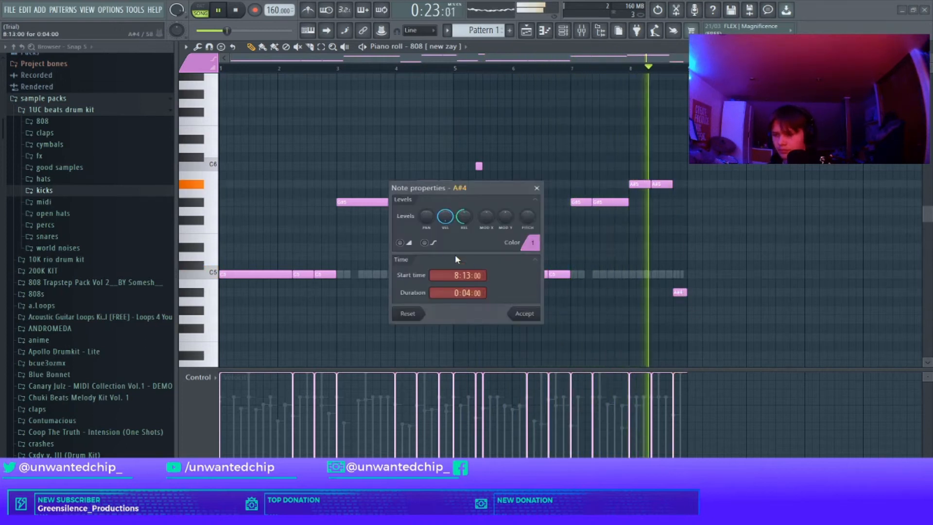
click(530, 313)
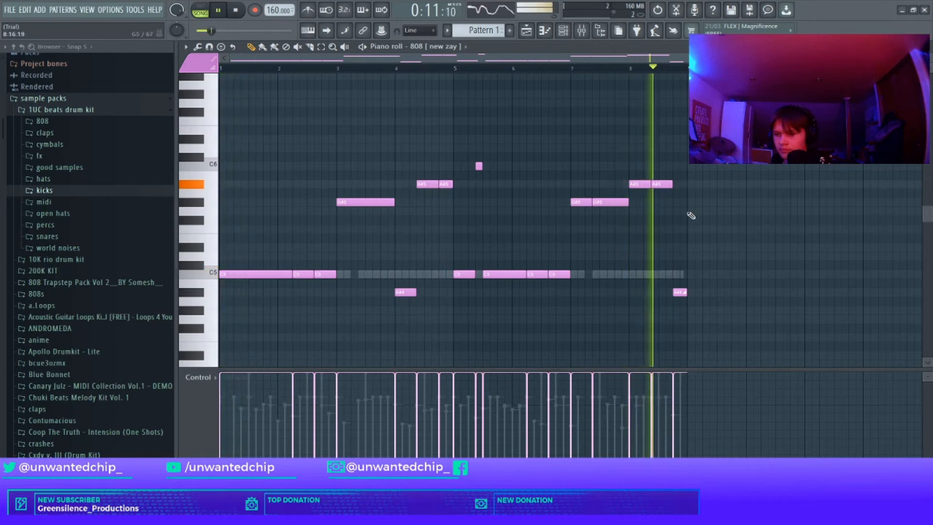
Step: Raise a bar-8 808 note an octave and bring the slide note back up to the A#5 row
click(662, 184)
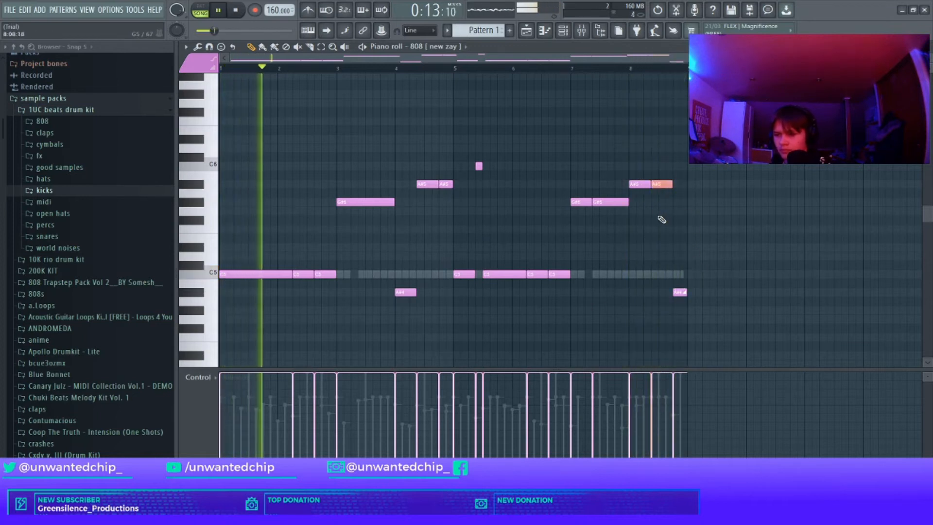
key(ctrl+Up)
drag(679, 292, 680, 183)
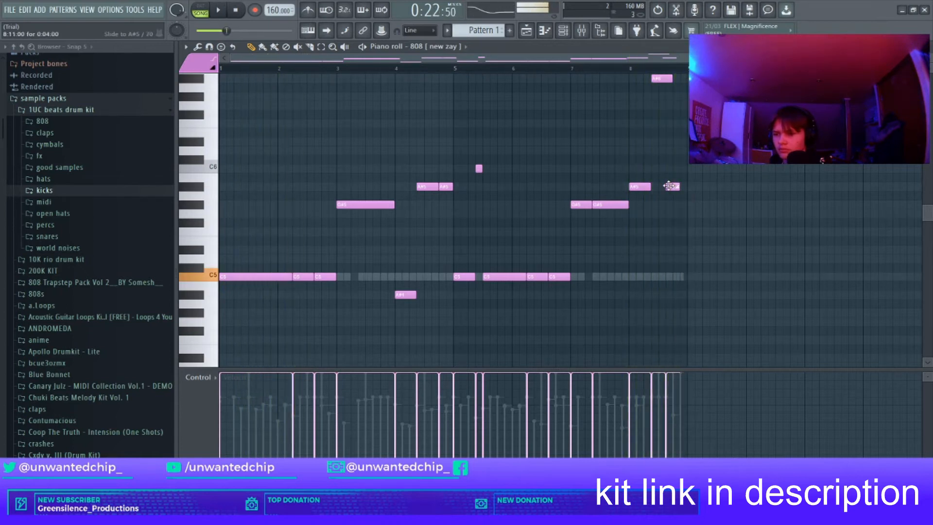
drag(677, 188, 670, 189)
Step: Add a slide note on A#5 at 8:15 with a 0:04 duration at the end of bar 8
click(684, 188)
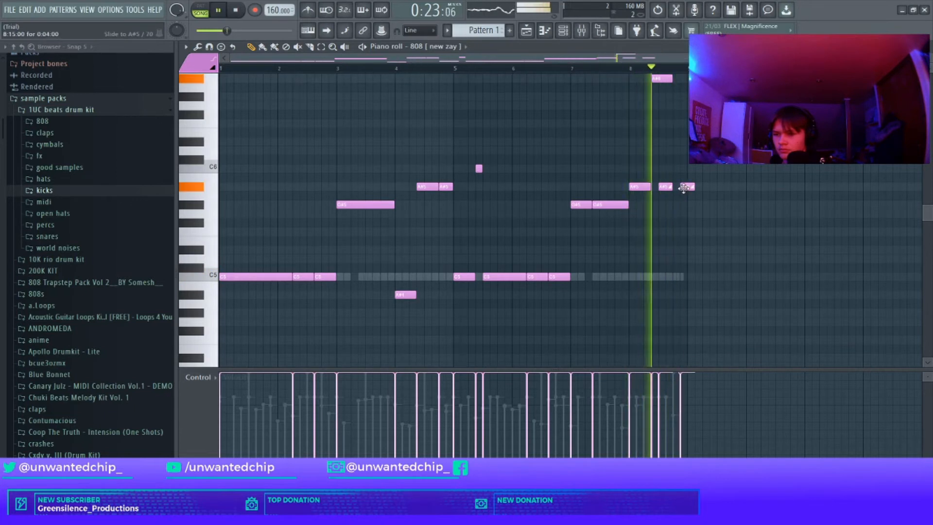
double_click(684, 188)
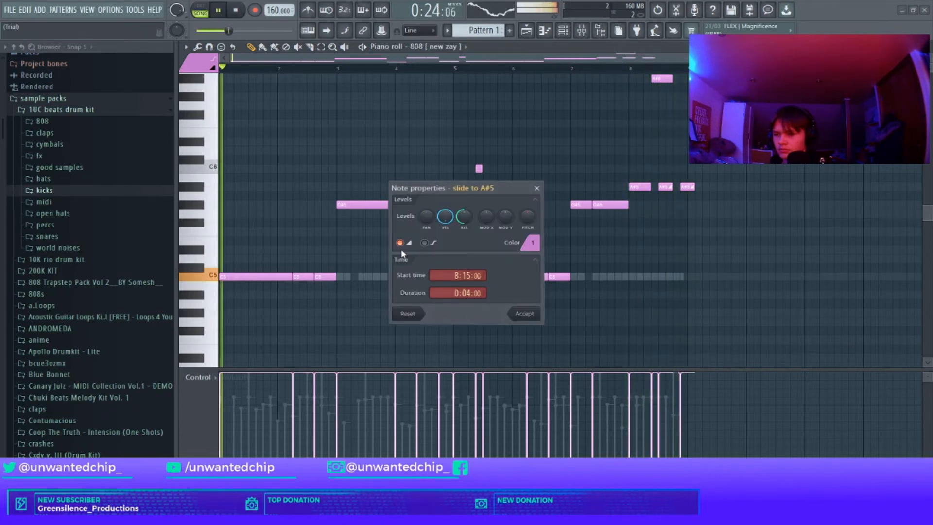
click(534, 314)
Step: Zoom into bar 8, shift the final 808 note earlier, play the pattern back, and delete the trailing note
scroll(697, 199, up, 3)
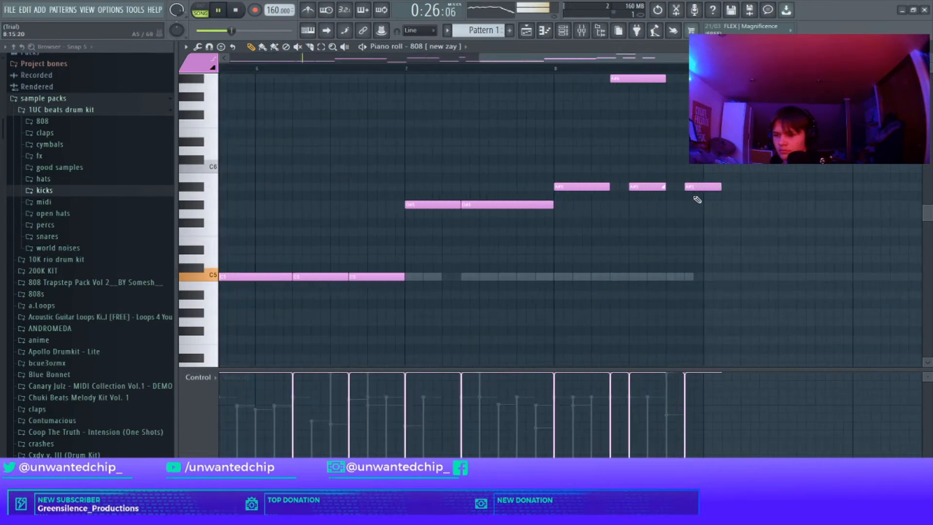
scroll(671, 213, up, 2)
drag(690, 193, 611, 189)
key(space)
key(space)
key(space)
key(space)
scroll(603, 203, down, 4)
key(space)
key(space)
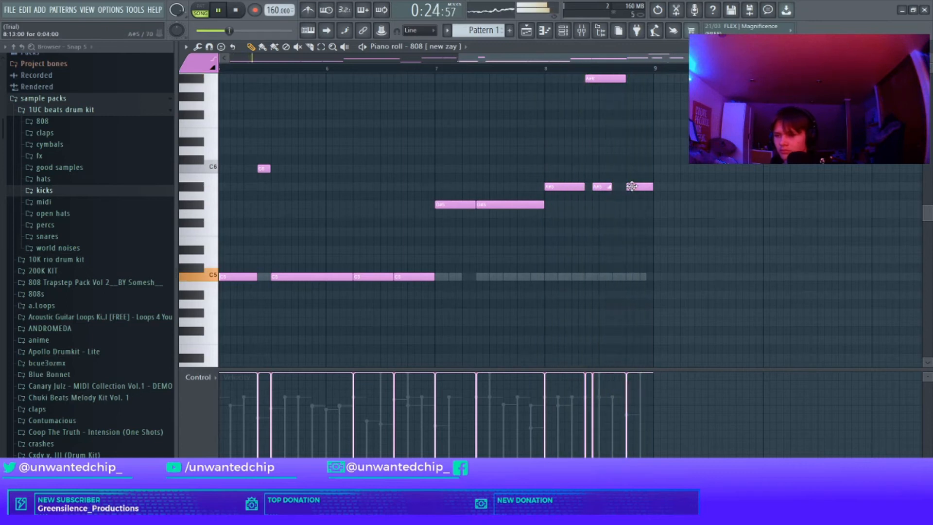
right_click(632, 187)
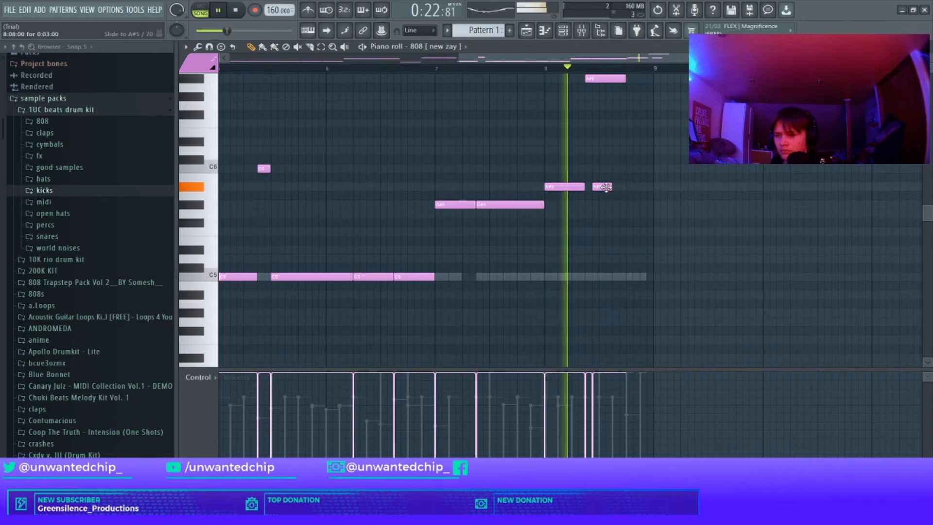
Step: Select the bar-8 slide note and transpose it down an octave
scroll(613, 197, up, 2)
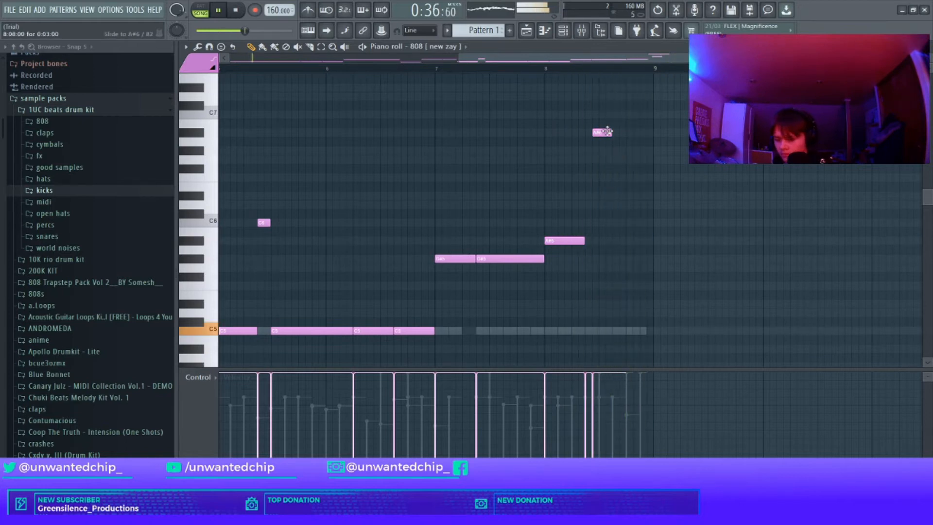
scroll(642, 176, up, 5)
click(593, 159)
drag(592, 138, 642, 300)
key(ctrl+Down)
scroll(649, 289, down, 1)
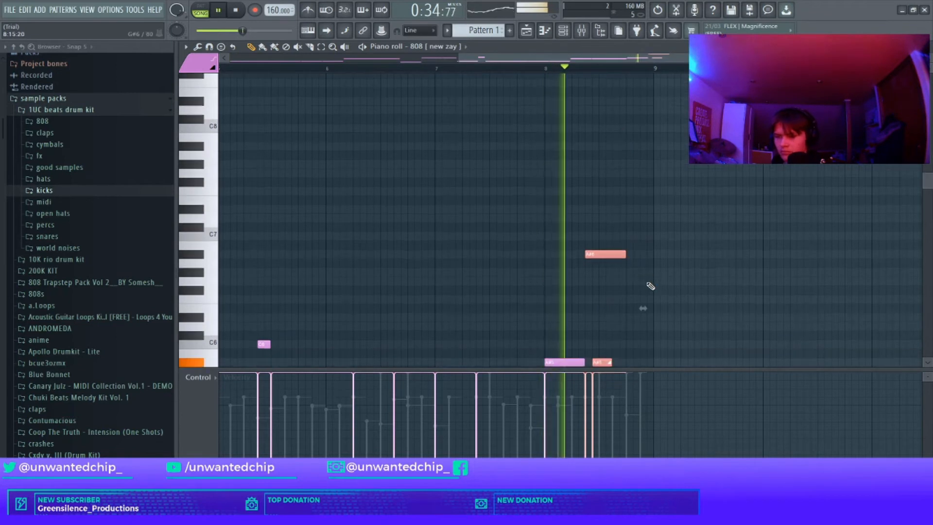
scroll(650, 286, down, 3)
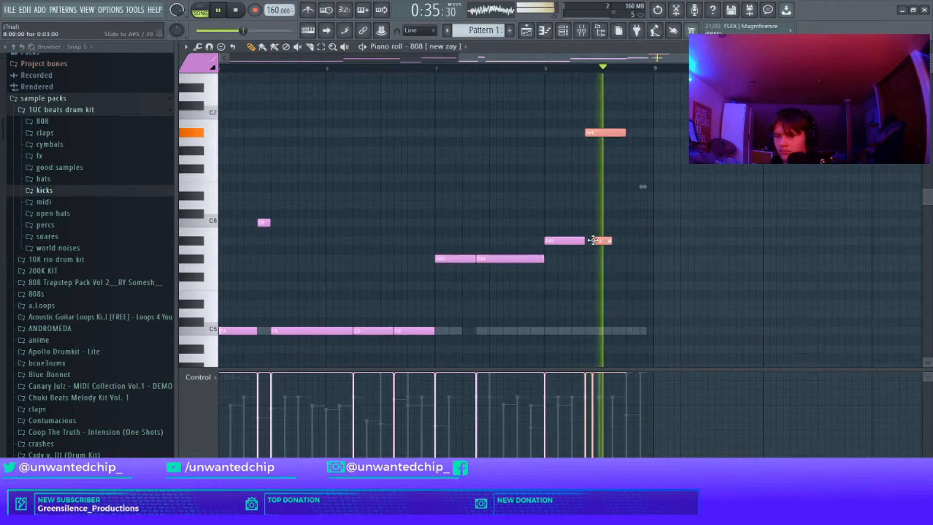
Step: Shorten the bar-8 slide note and play the pattern
right_click(620, 243)
drag(611, 242, 604, 242)
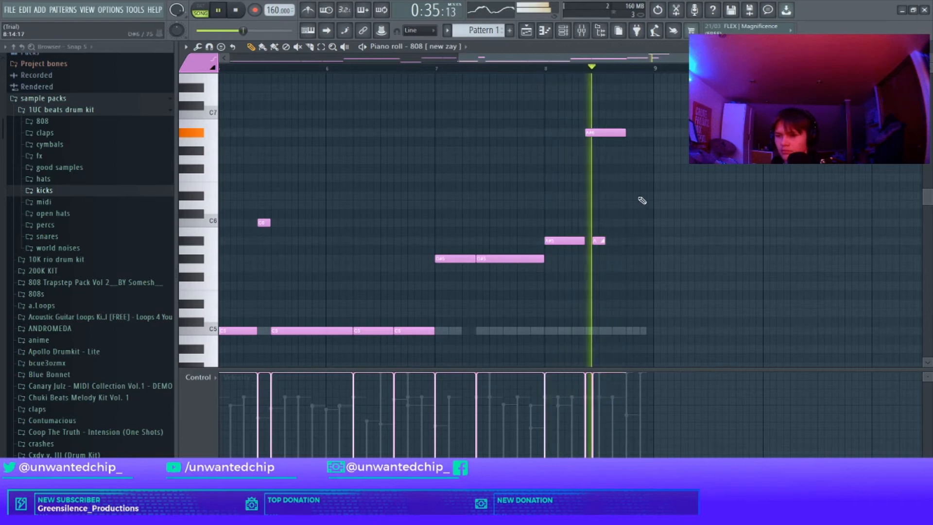
key(space)
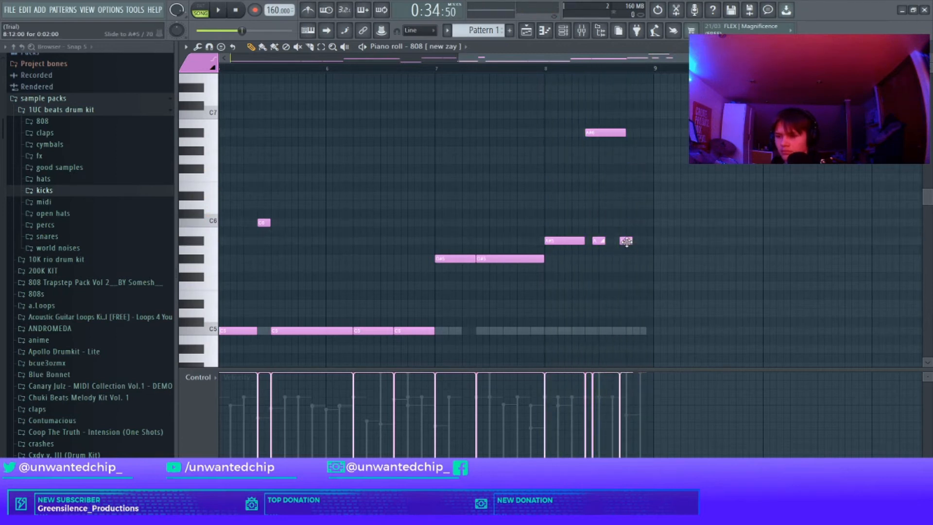
Step: Add an A#5 808 note at 8:13 lasting 0:02 and close the piano roll
double_click(630, 242)
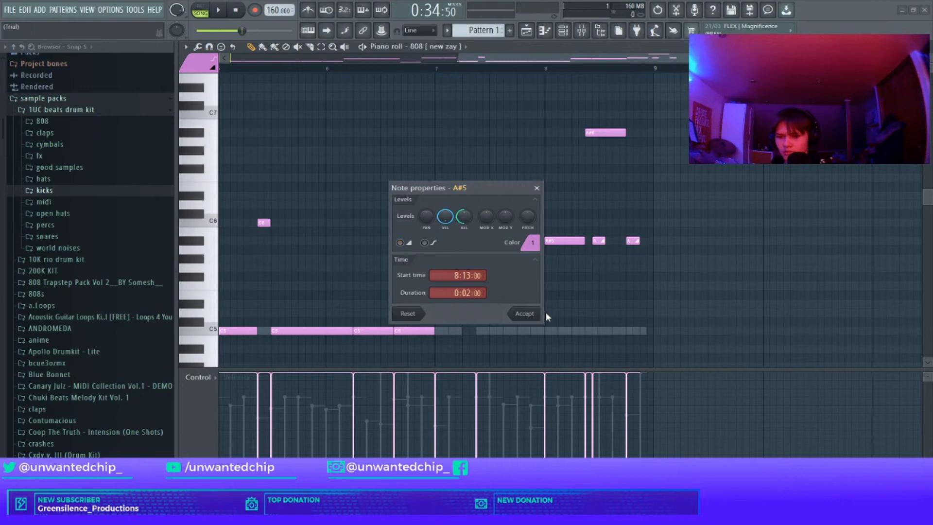
click(532, 314)
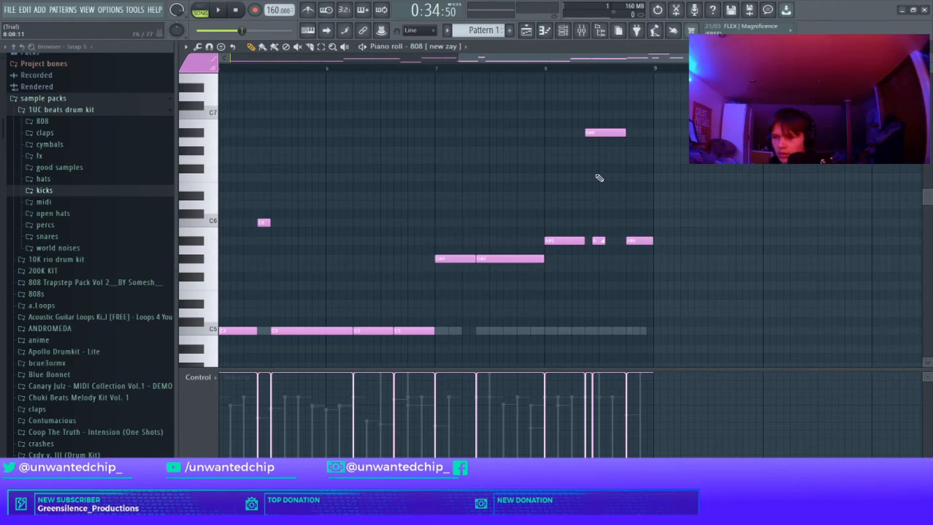
key(Escape)
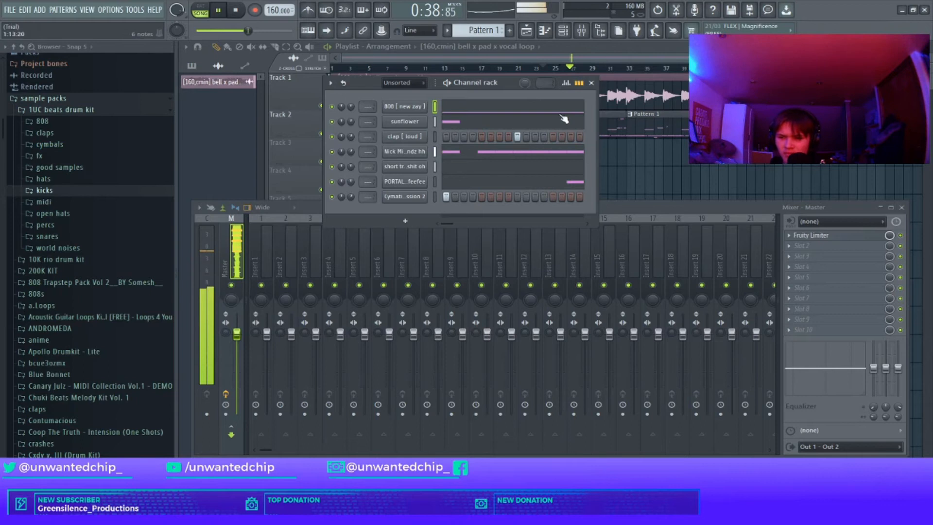
Step: Close the channel rack and inspect the bell x pad x vocal loop clip's sample settings during playback
click(594, 88)
double_click(465, 80)
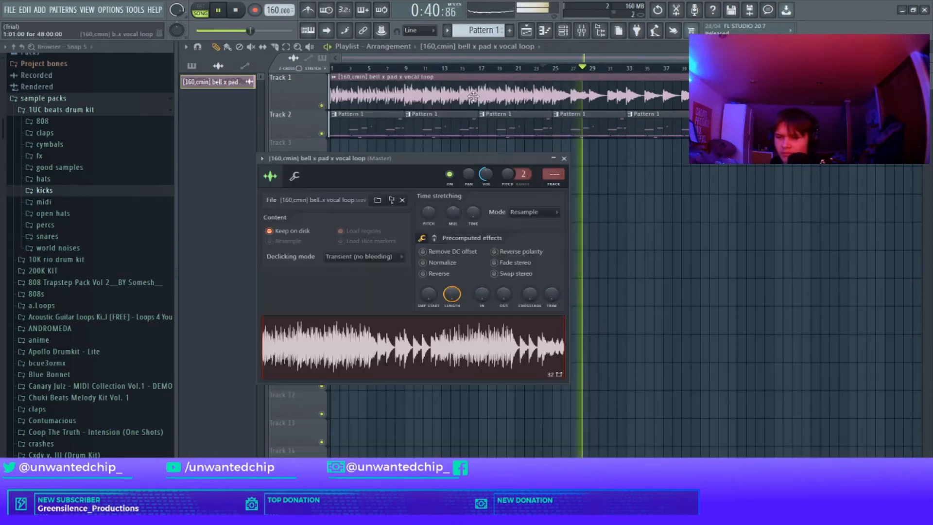
click(563, 159)
key(space)
double_click(400, 97)
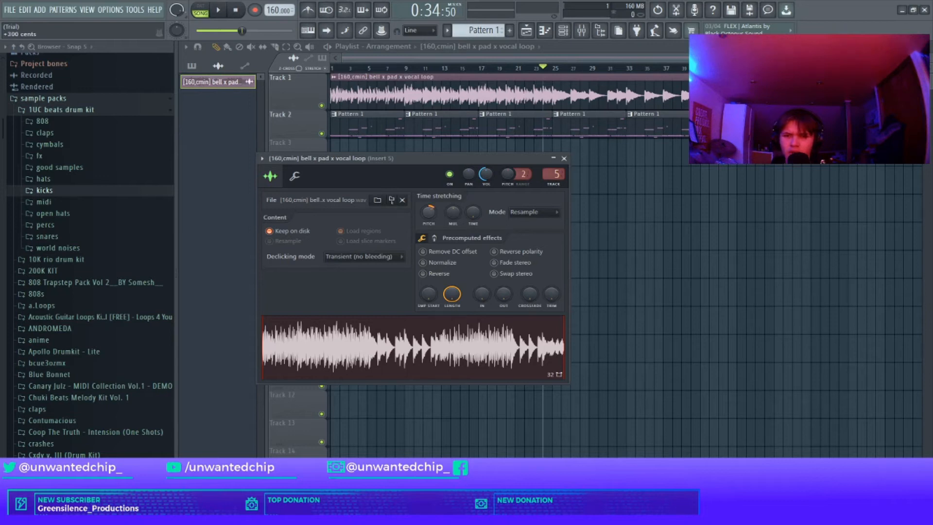
click(563, 159)
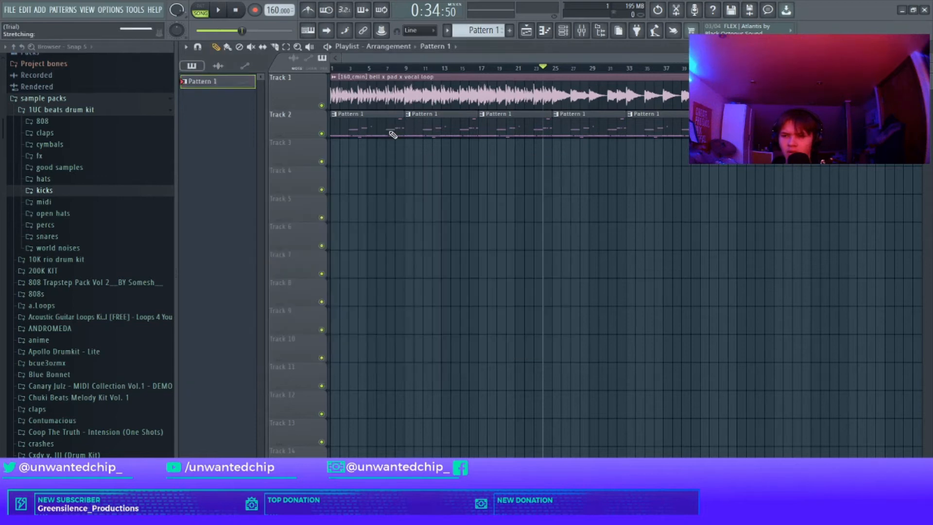
Step: Transpose the whole 808 pattern up three semitones and play it back
key(F7)
key(shift+Up)
key(shift+Up)
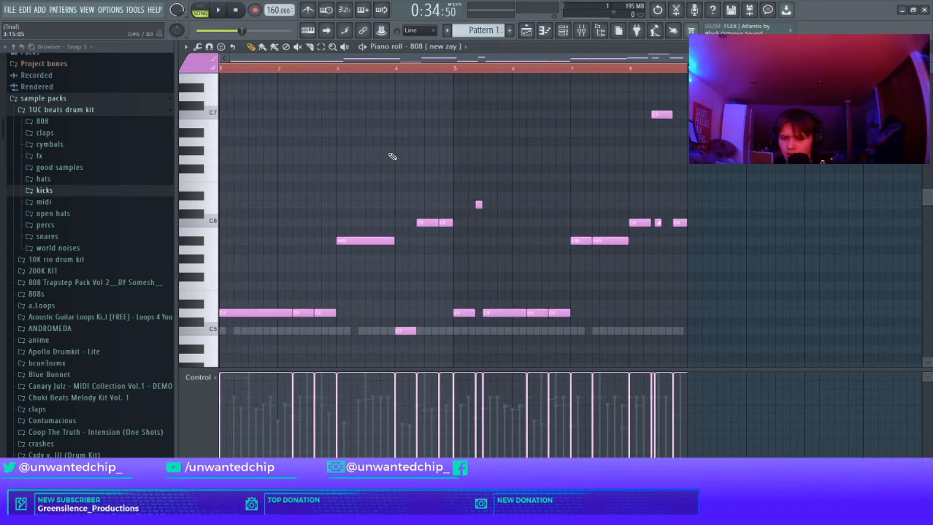
key(shift+Up)
key(space)
scroll(488, 184, down, 2)
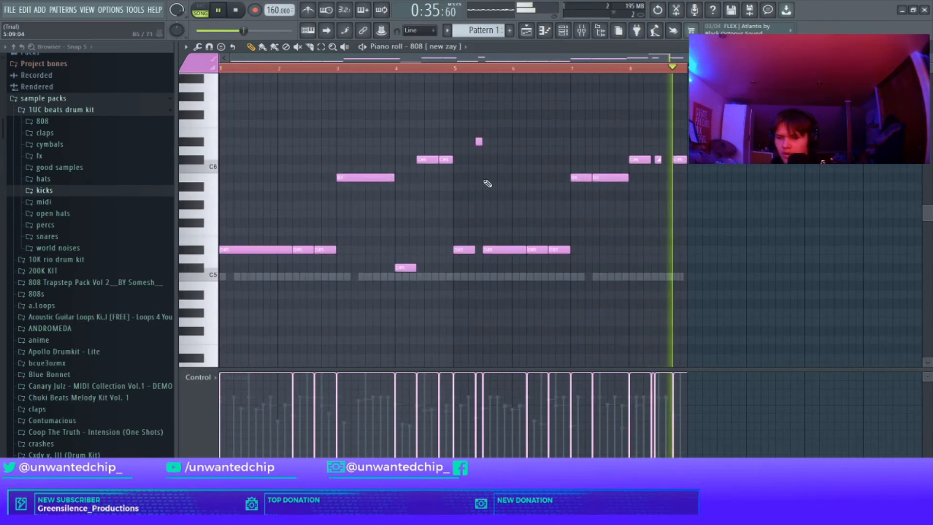
Step: Transpose the two high 808 notes in bar 4 down an octave
drag(381, 137, 448, 162)
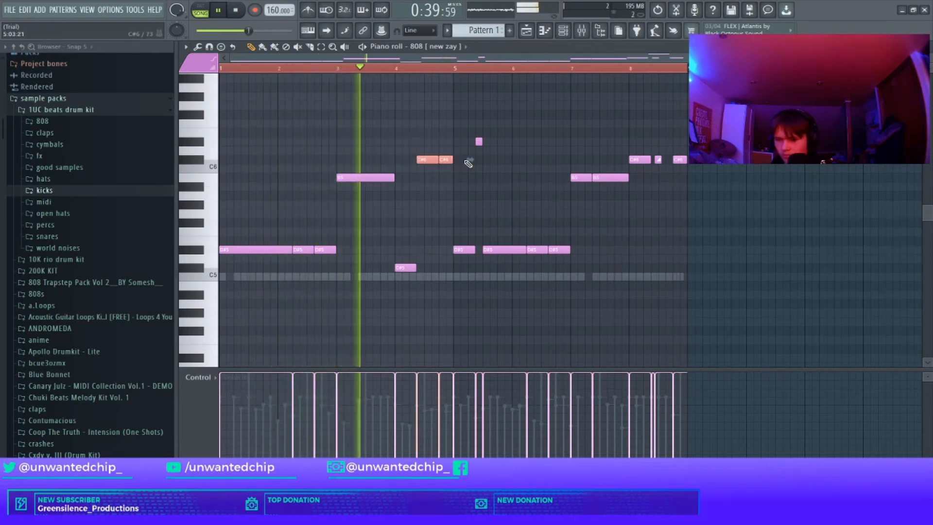
key(ctrl+Down)
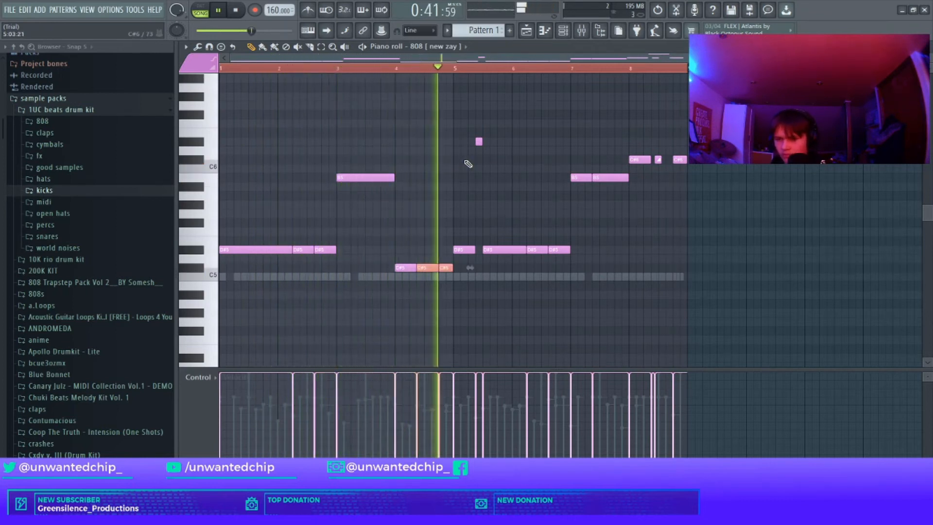
ctrl+click(536, 184)
Step: Transpose the high 808 notes at the end of bar 8 down an octave and return to the playlist
drag(561, 109, 715, 275)
drag(625, 129, 728, 247)
key(ctrl+Down)
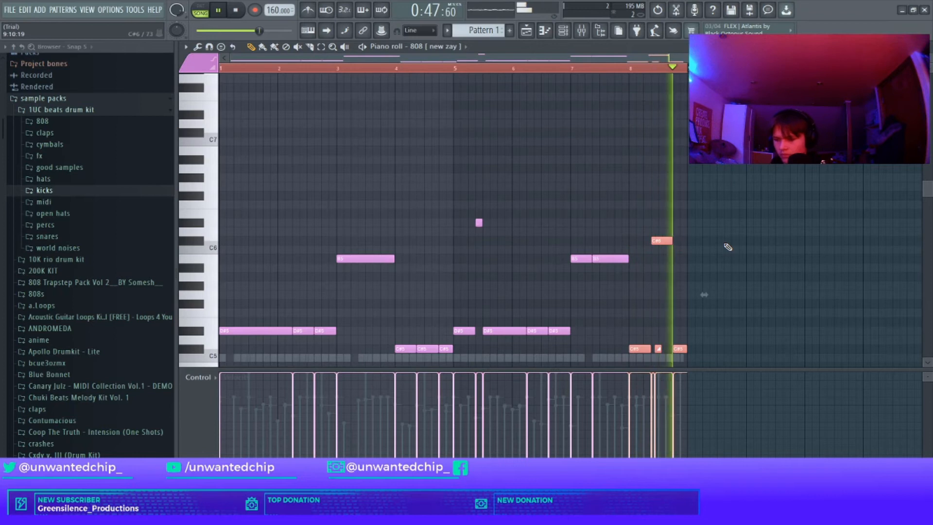
scroll(593, 185, down, 3)
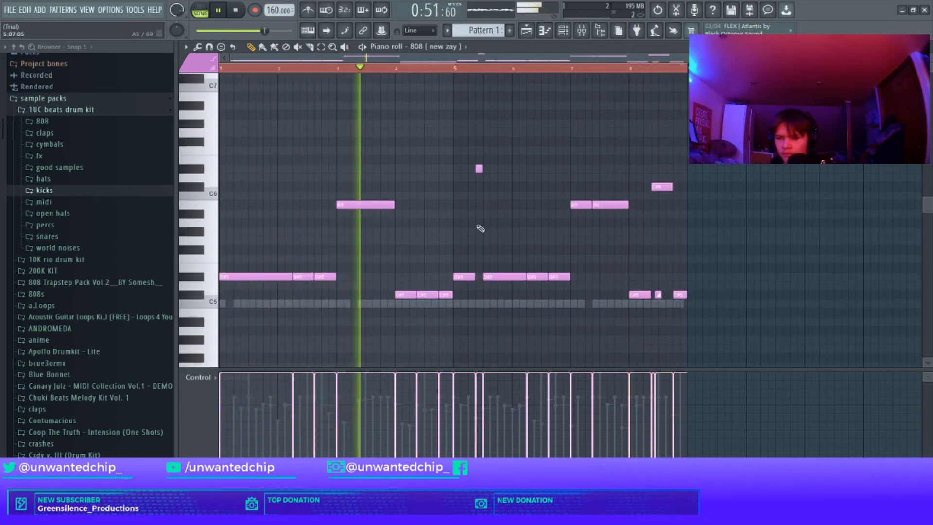
scroll(480, 228, down, 2)
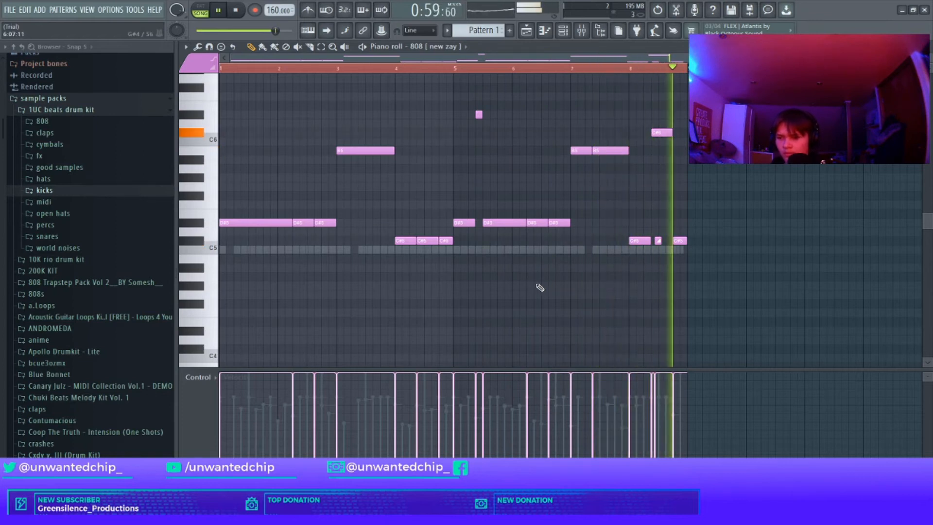
key(F5)
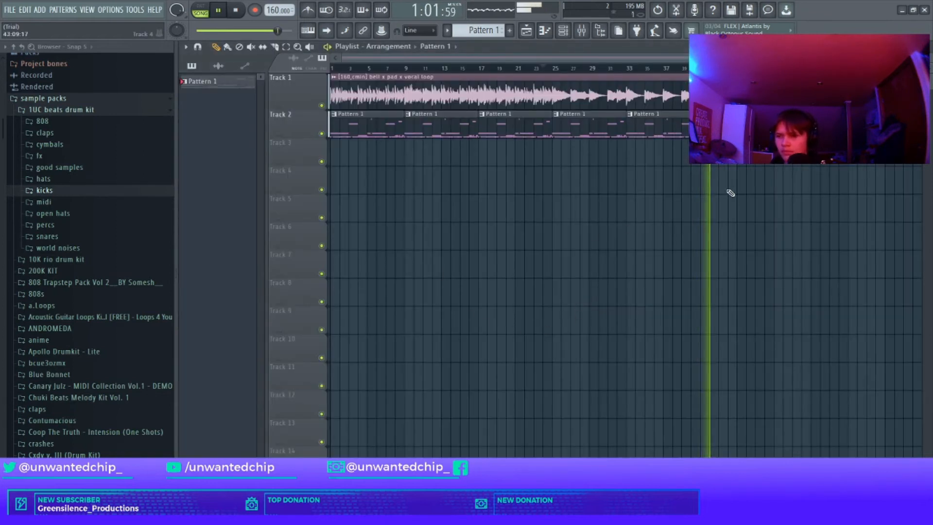
Step: Link all channel rack channels to consecutive mixer inserts starting at insert 10 and play the beat
key(space)
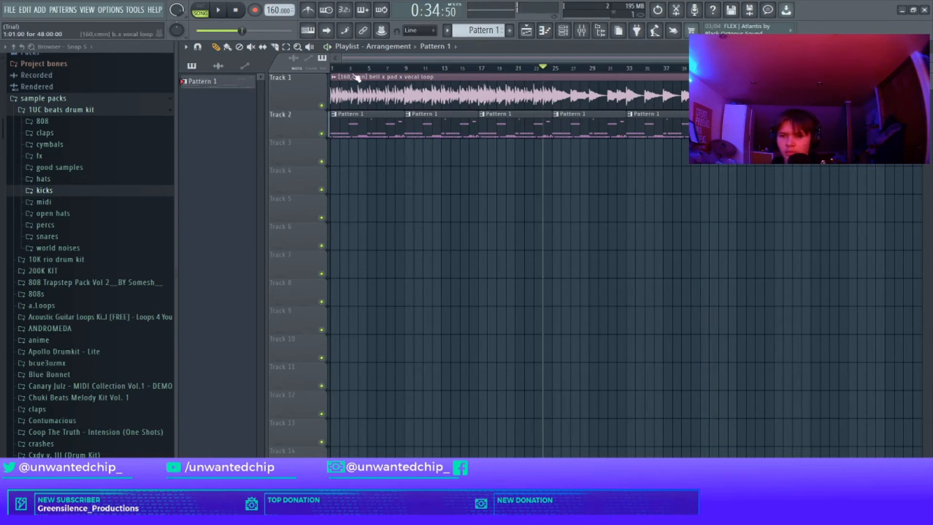
right_click(211, 81)
click(510, 200)
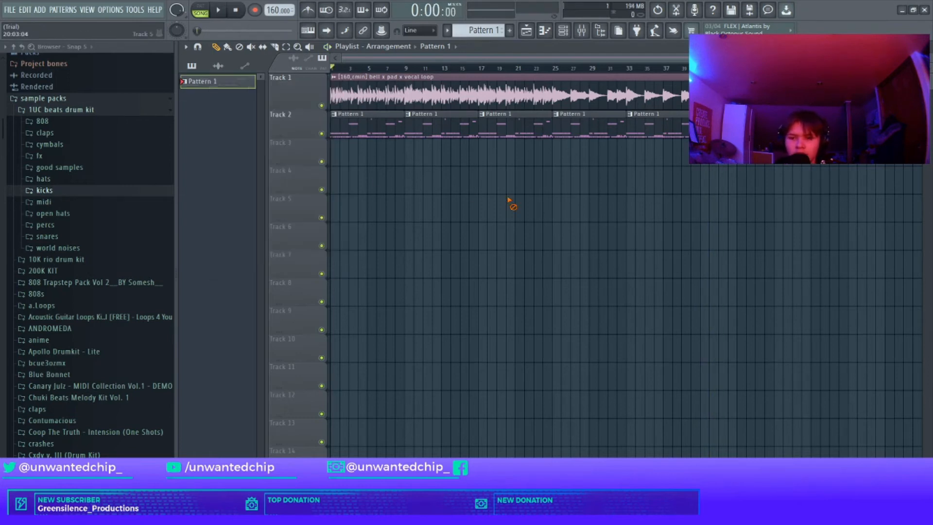
key(F6)
key(ctrl+a)
key(F9)
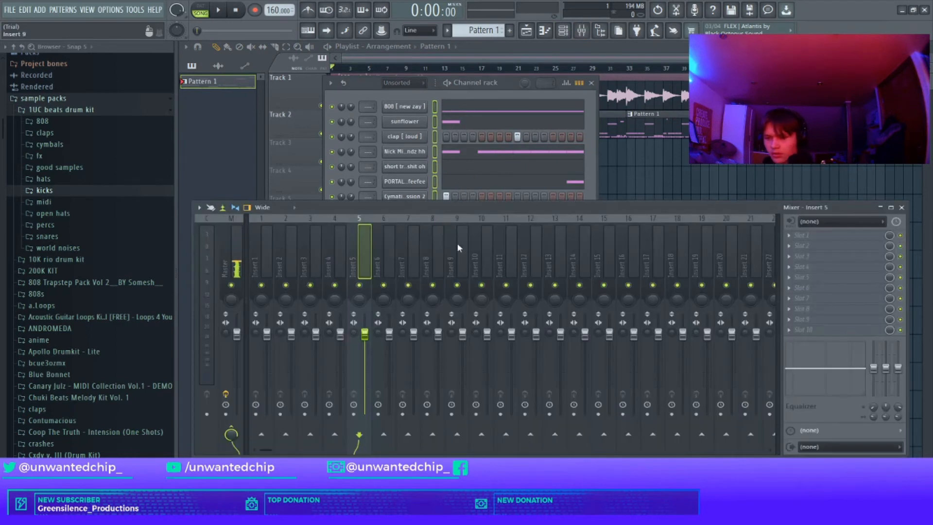
click(481, 235)
key(ctrl+l)
key(space)
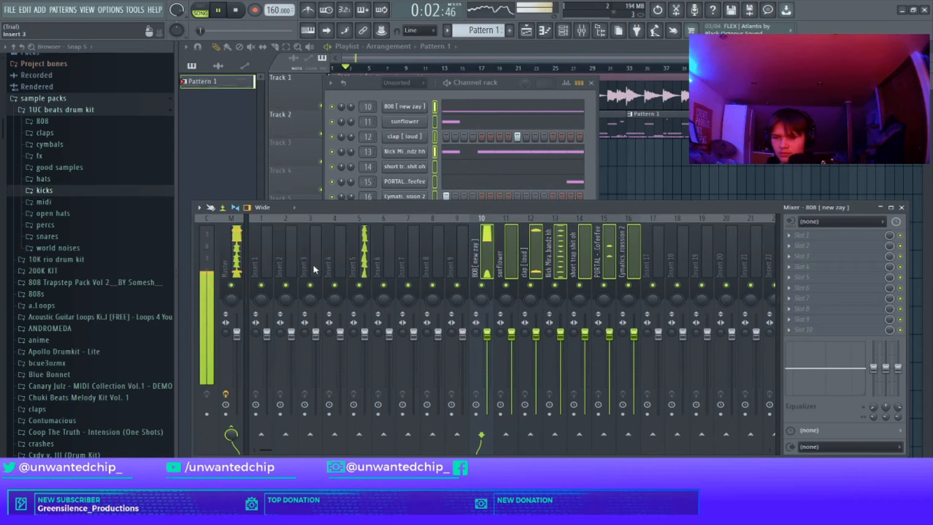
Step: Route insert 5 into insert 1 and load Fruity Parametric EQ 2 on insert 1
click(365, 257)
click(261, 434)
click(261, 258)
click(802, 234)
click(642, 309)
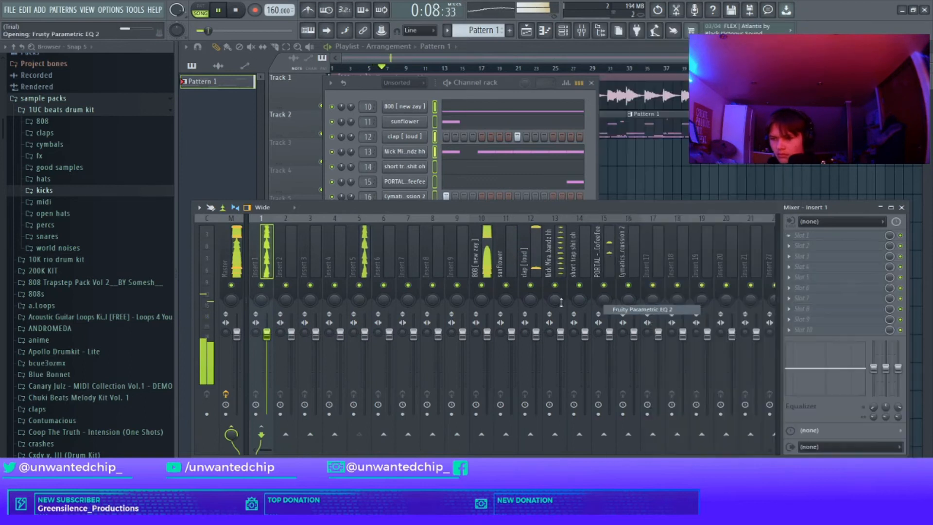
key(space)
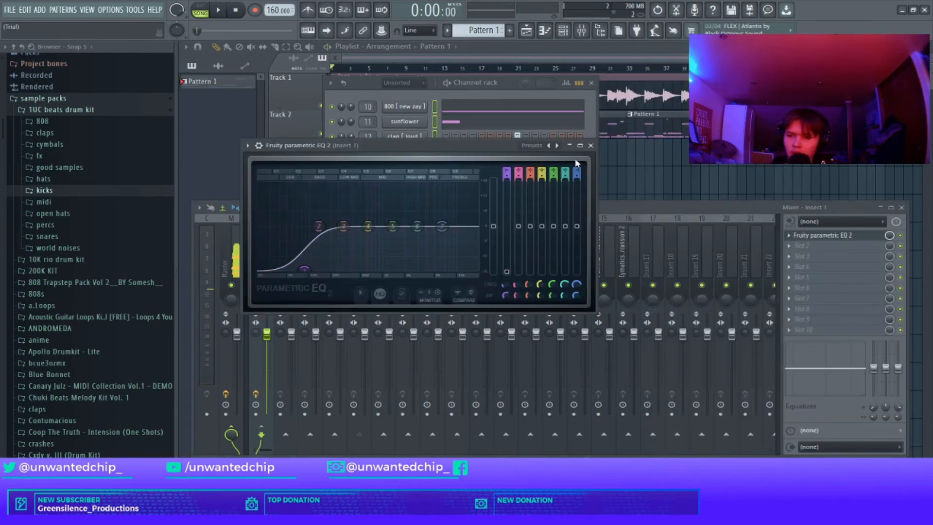
Step: Close the EQ, channel rack and mixer windows while playing the beat
click(590, 145)
click(803, 246)
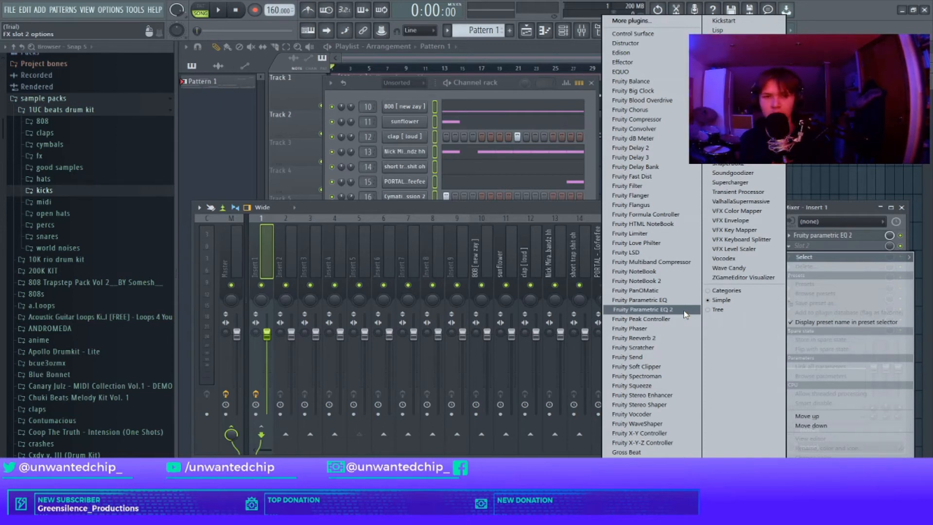
click(849, 245)
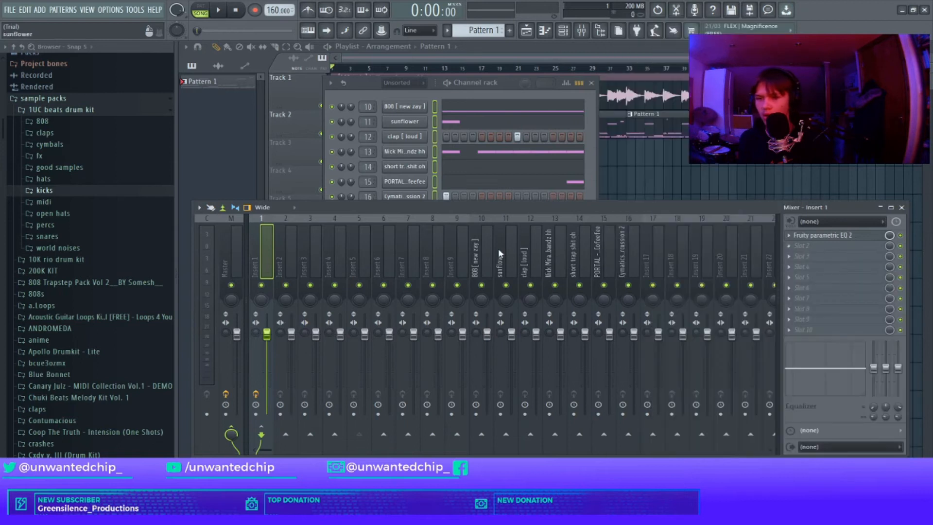
key(space)
drag(371, 83, 360, 74)
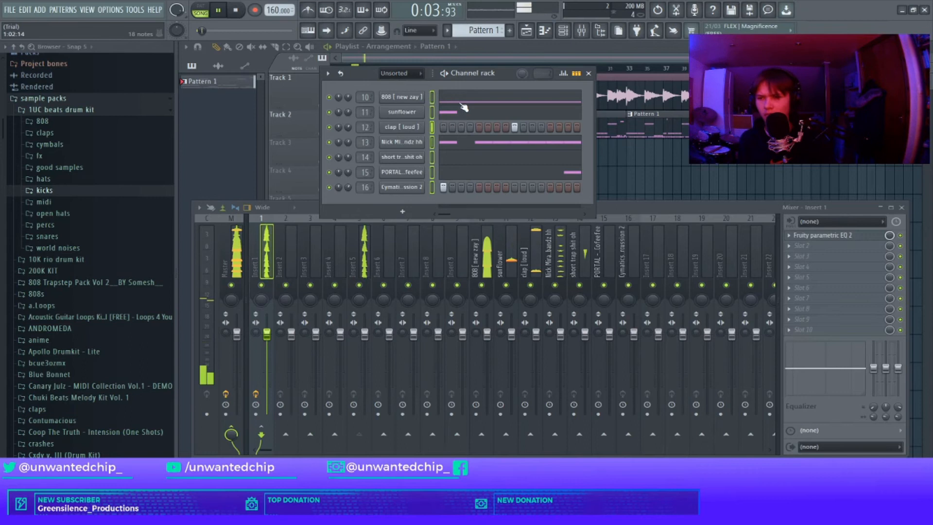
click(589, 73)
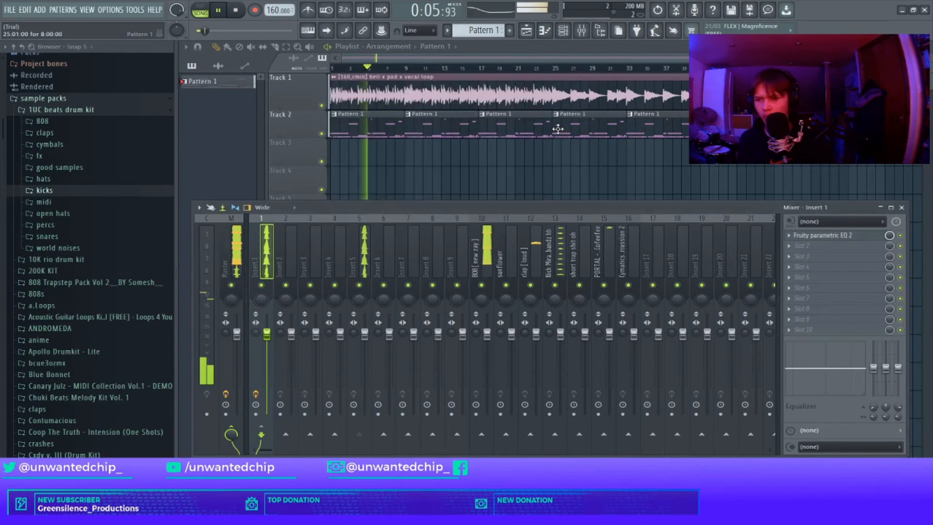
click(901, 208)
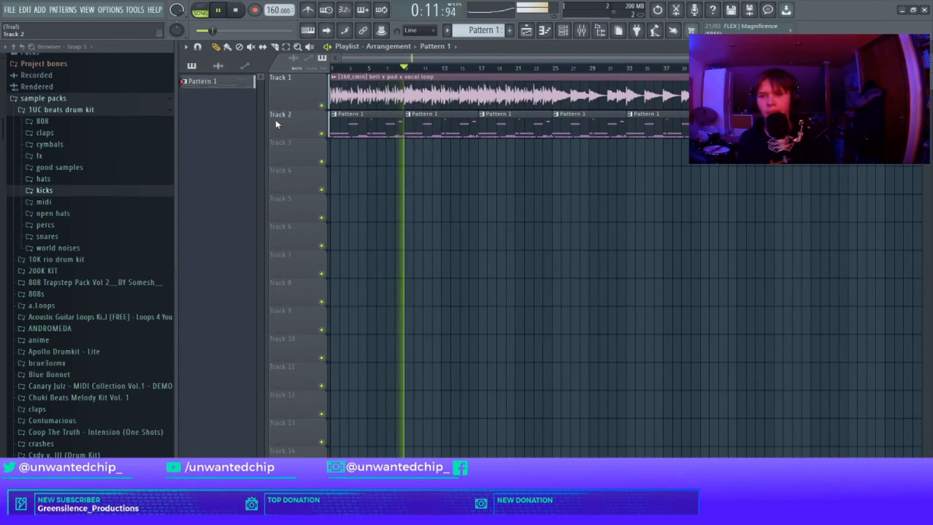
Step: Split Pattern 1 by channel and delete the original pattern clips from track 2
right_click(218, 80)
click(234, 228)
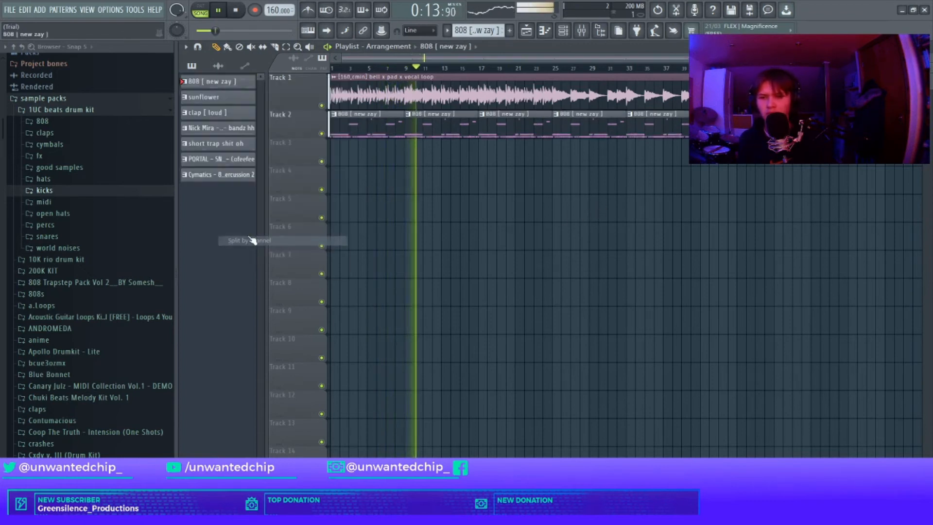
key(Delete)
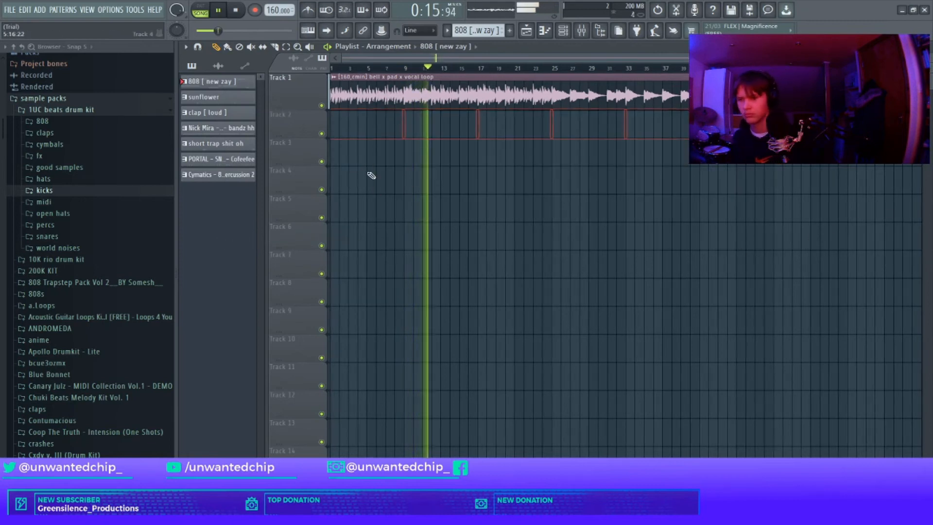
Step: Place all split channel patterns on separate playlist tracks starting at track 2 and select the first bars for playback
click(227, 86)
shift+click(240, 175)
drag(225, 86, 332, 127)
key(space)
drag(385, 234, 397, 235)
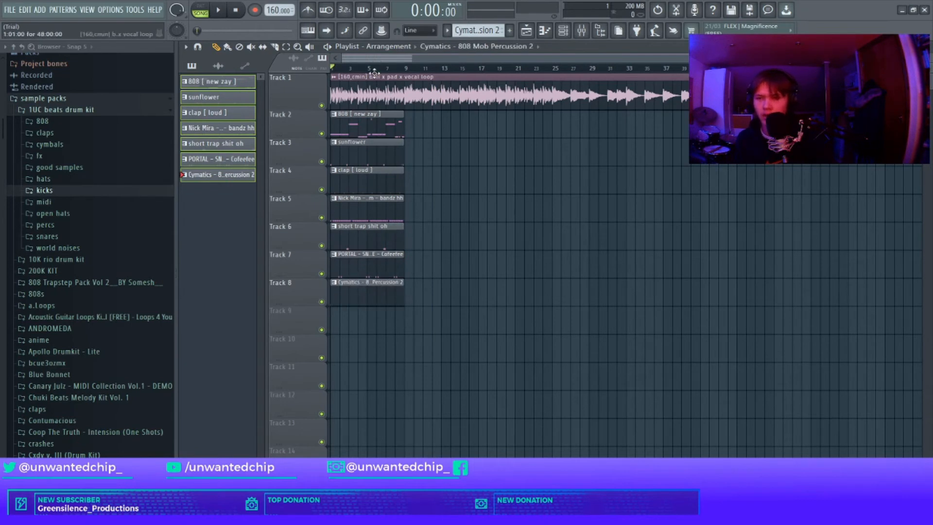
drag(404, 68, 165, 88)
Step: Open the mixer and load Fruity Limiter on the master track
key(F9)
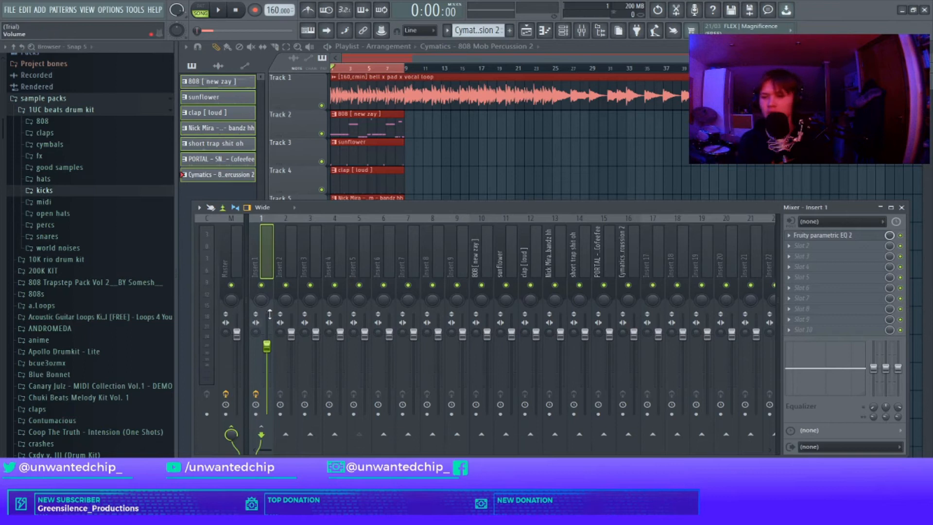
drag(489, 257, 620, 253)
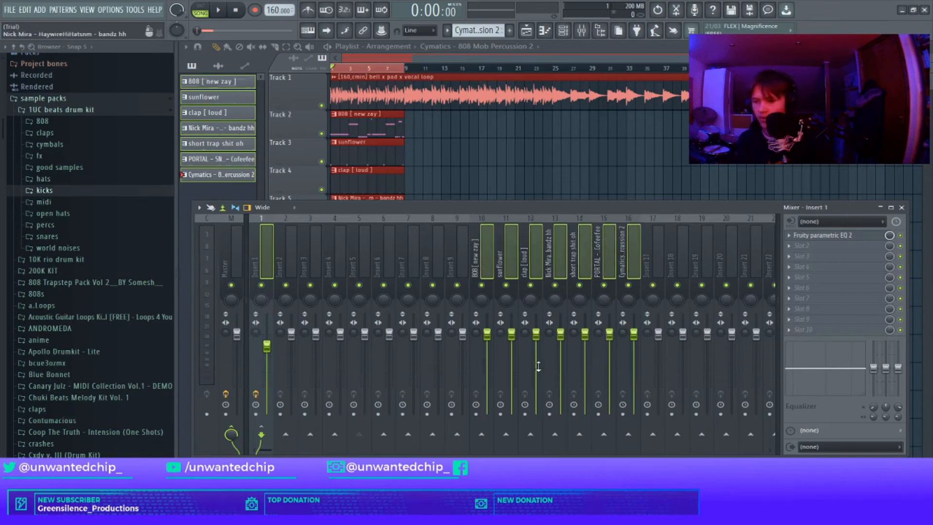
click(231, 263)
click(805, 238)
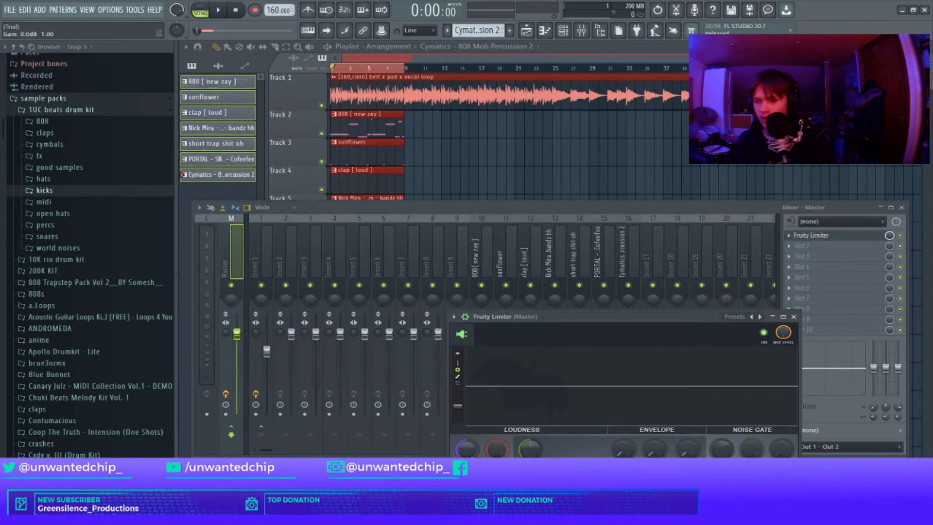
drag(517, 349, 449, 286)
key(space)
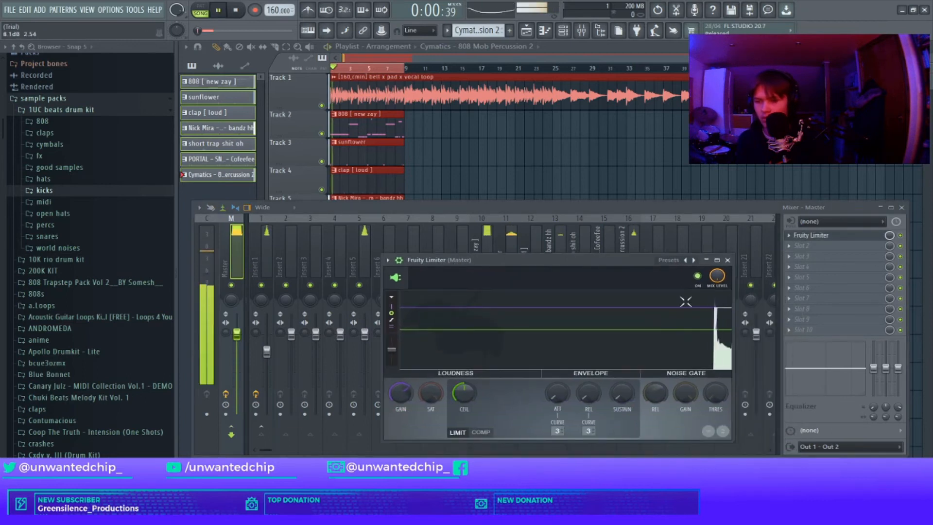
Step: Add Fruity Parametric EQ 2 to the master, pulling the low band to about 27 Hz and raising the high shelf near 7 kHz
click(729, 260)
click(804, 247)
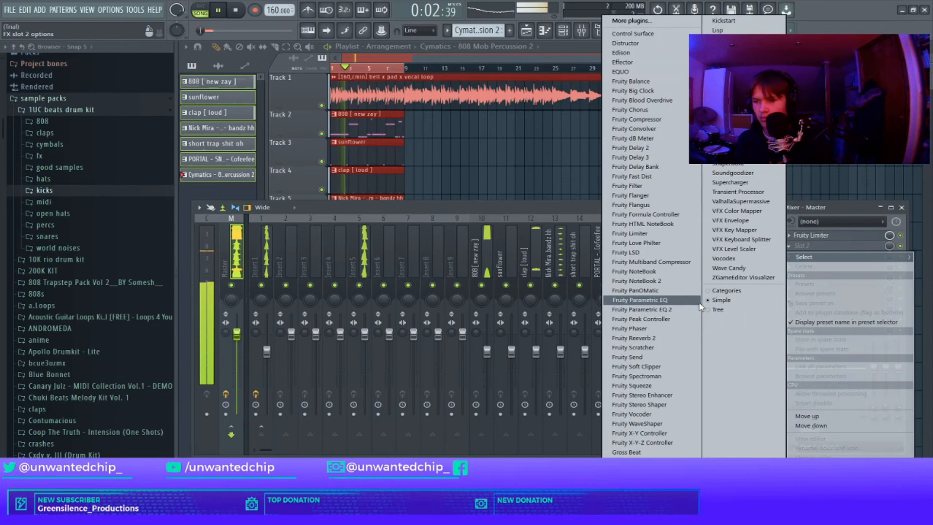
click(646, 305)
drag(306, 216, 355, 206)
drag(287, 219, 252, 255)
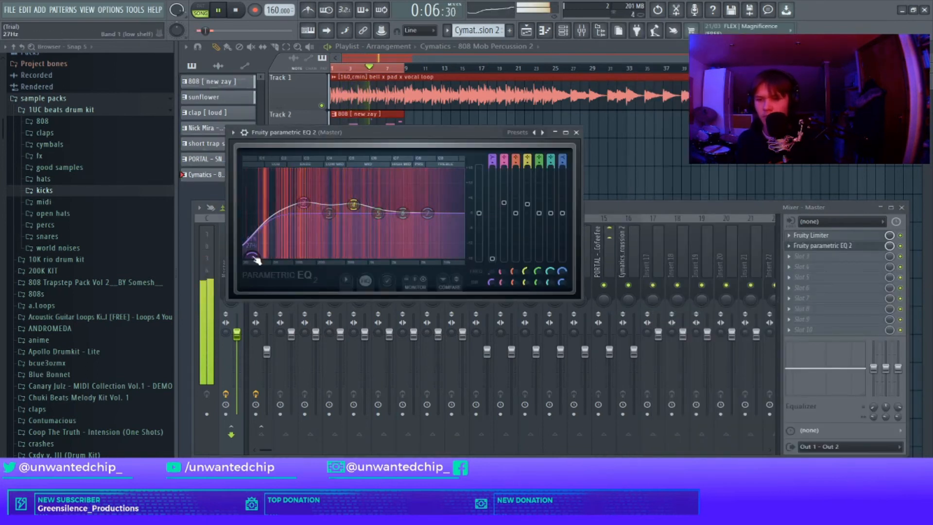
drag(378, 213, 431, 209)
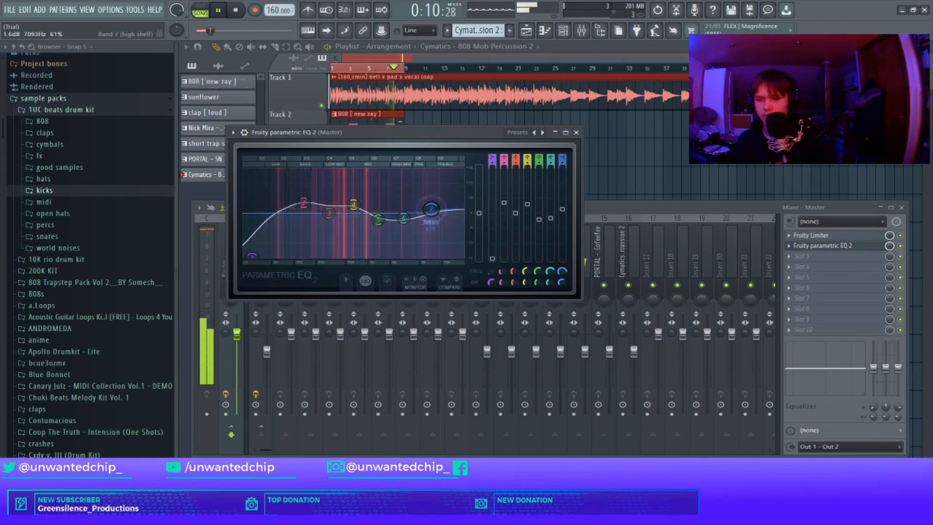
key(space)
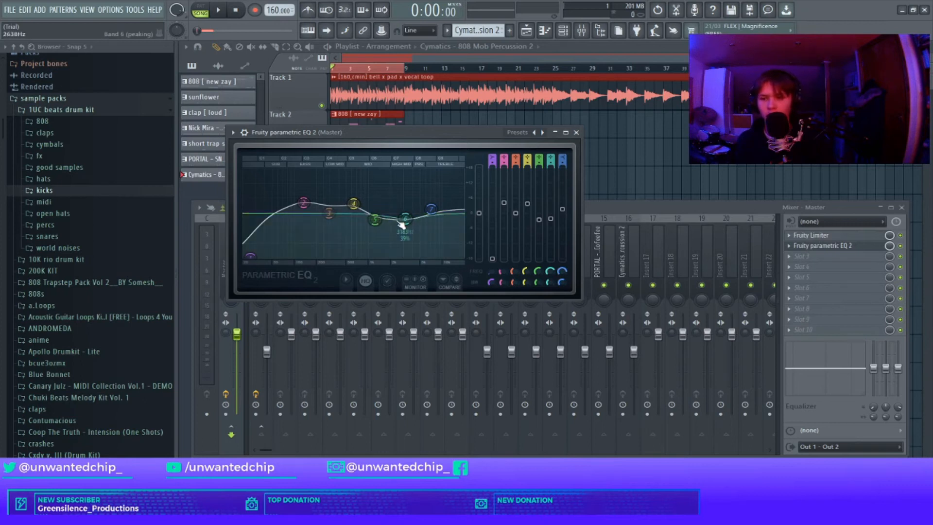
click(577, 133)
Step: Add Fruity Soft Clipper to the master's third effect slot and close the mixer
click(822, 260)
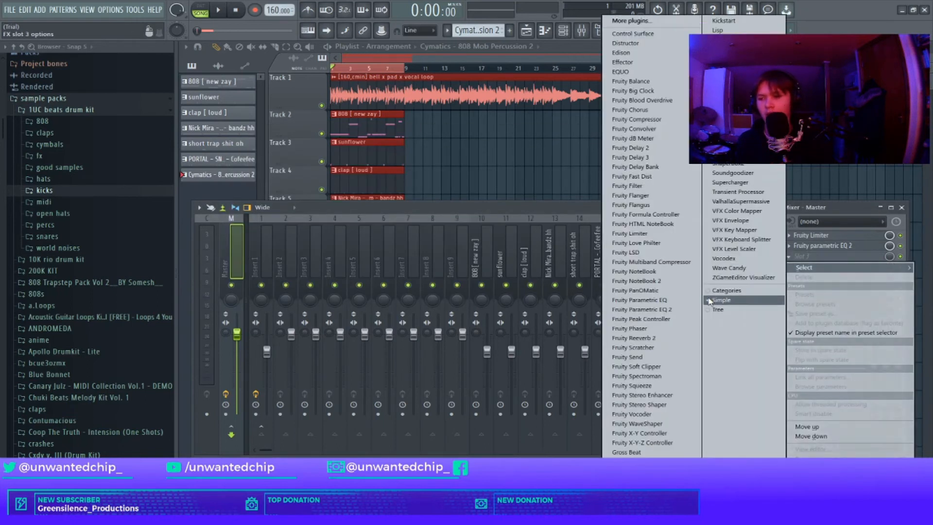
click(637, 367)
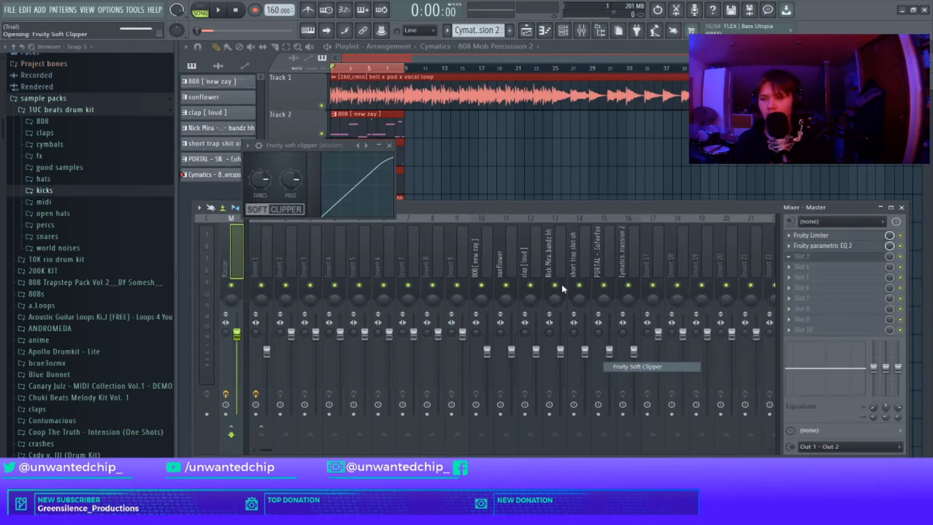
click(398, 142)
key(space)
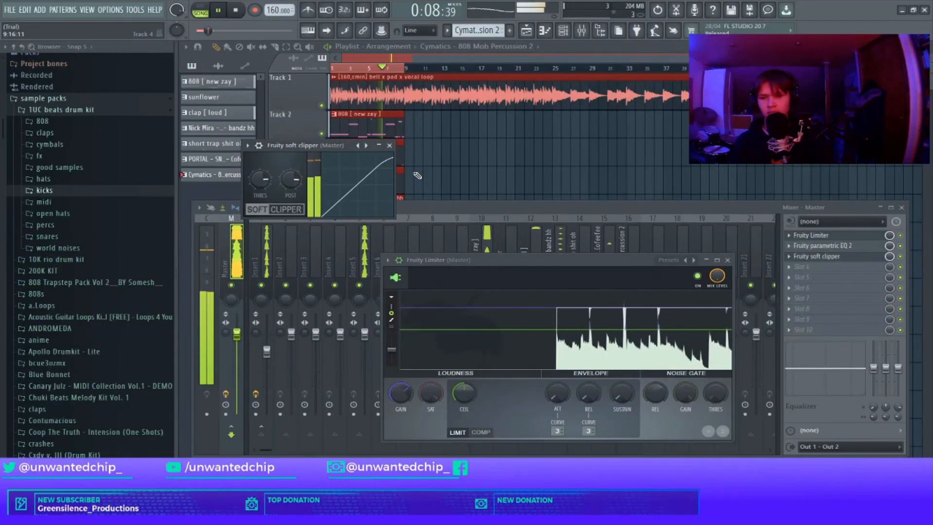
right_click(390, 146)
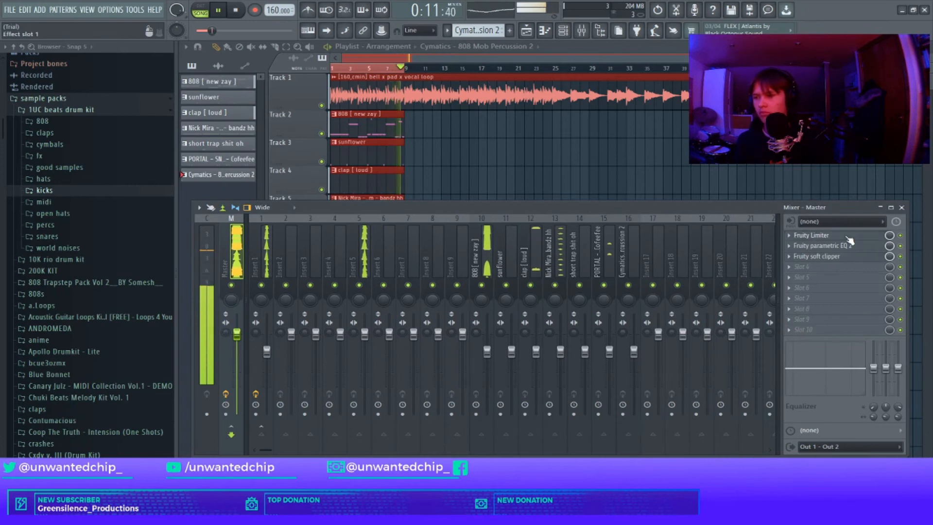
key(F9)
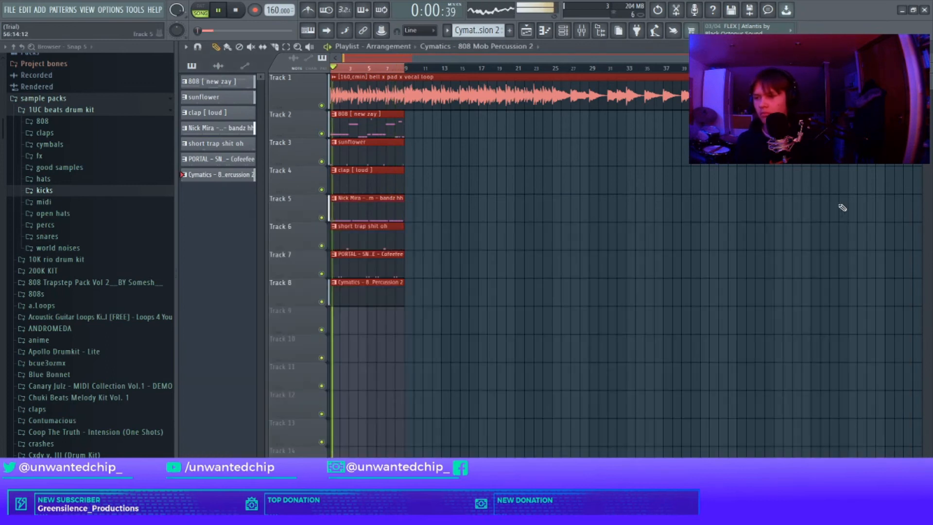
Step: Duplicate the 8-bar clips on tracks 2 to 8 four more times in a row
ctrl+click(465, 138)
key(space)
drag(333, 140, 371, 246)
ctrl+click(416, 121)
key(ctrl+b)
key(ctrl+b)
key(ctrl+b)
key(ctrl+b)
key(ctrl+b)
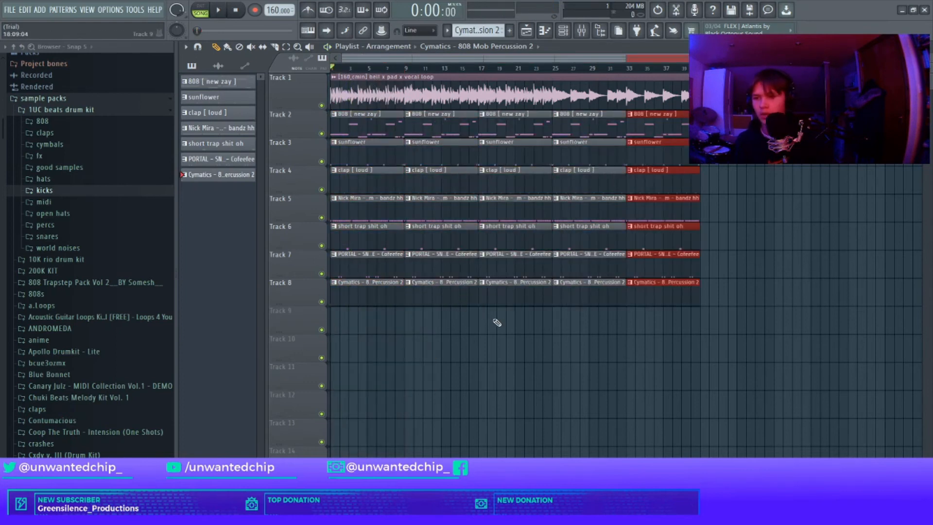
Step: Rearrange the clips so the clap and hi-hats enter at bar 9 and the other drums and 808 at bar 17
click(606, 371)
mouse_move(357, 166)
mouse_down()
mouse_move(444, 260)
mouse_move(438, 142)
mouse_move(443, 311)
mouse_up()
right_click(513, 146)
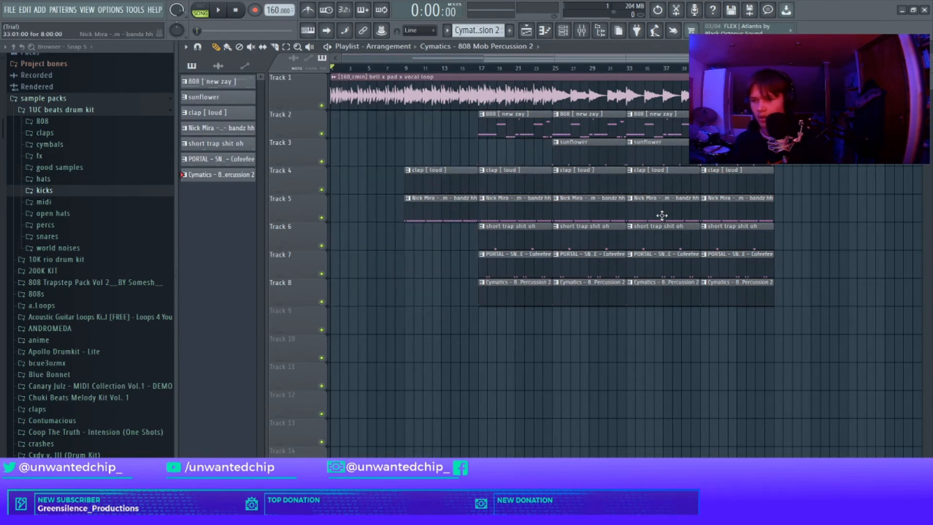
Step: Delete the final hi-hat, open-hat and snare clips at the song's end, keeping the last percussion clip
right_click(700, 219)
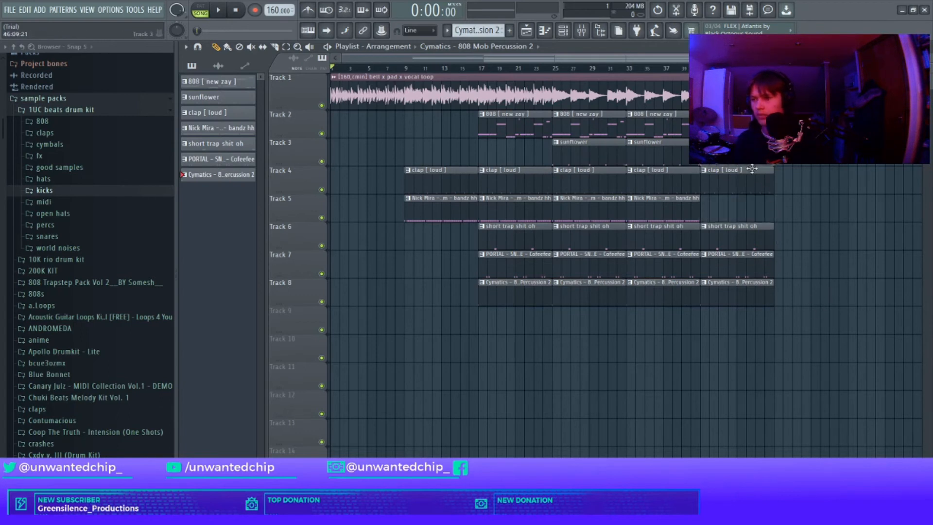
right_click(740, 235)
right_click(741, 263)
right_click(742, 291)
ctrl+click(672, 302)
key(ctrl+b)
ctrl+right_click(732, 341)
key(ctrl+d)
scroll(783, 329, down, 2)
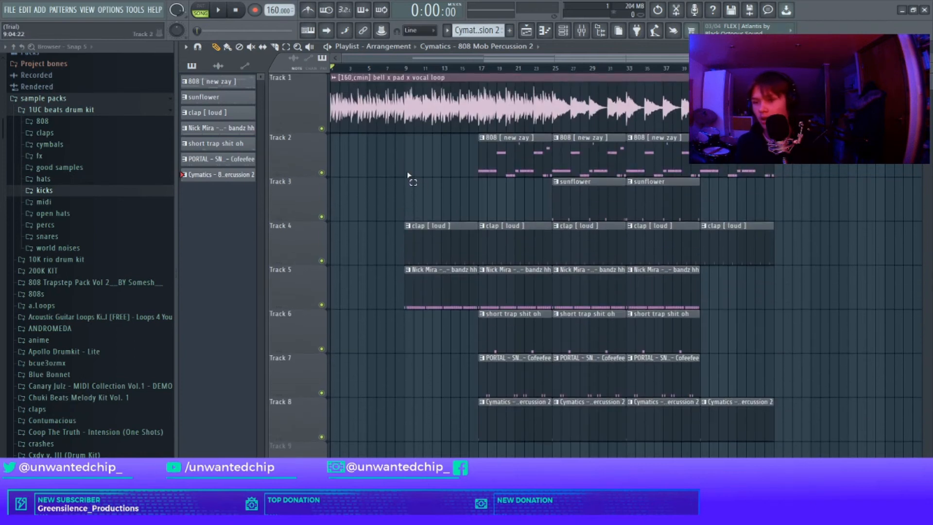
drag(370, 198, 365, 126)
drag(432, 119, 546, 428)
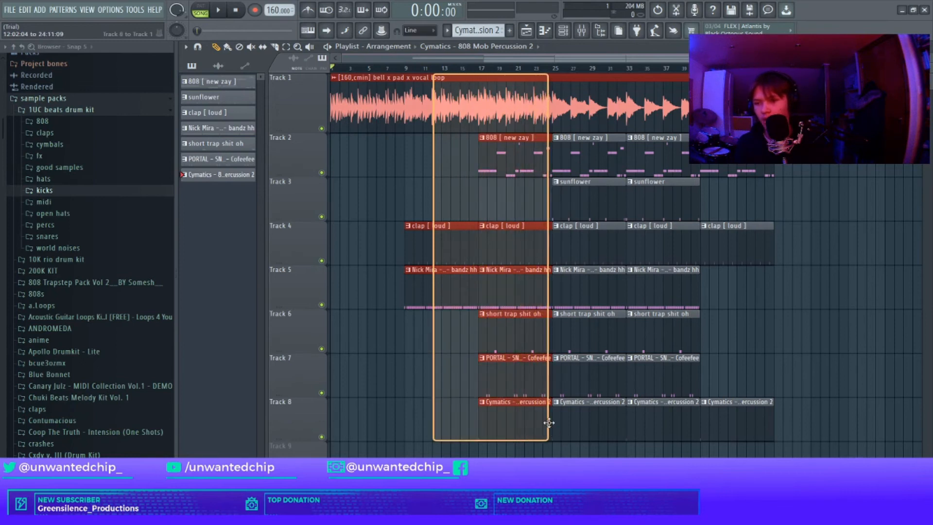
click(531, 416)
drag(445, 219, 453, 393)
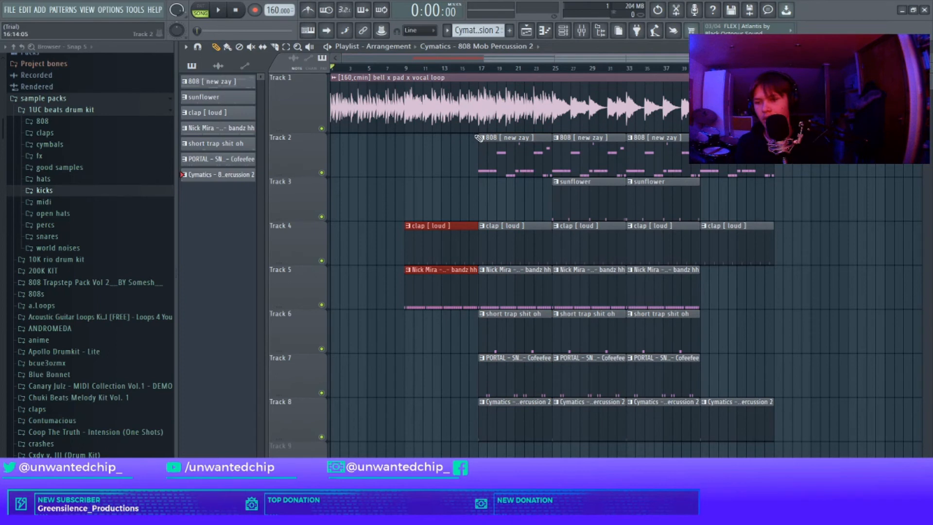
drag(419, 103, 423, 265)
drag(513, 124, 590, 414)
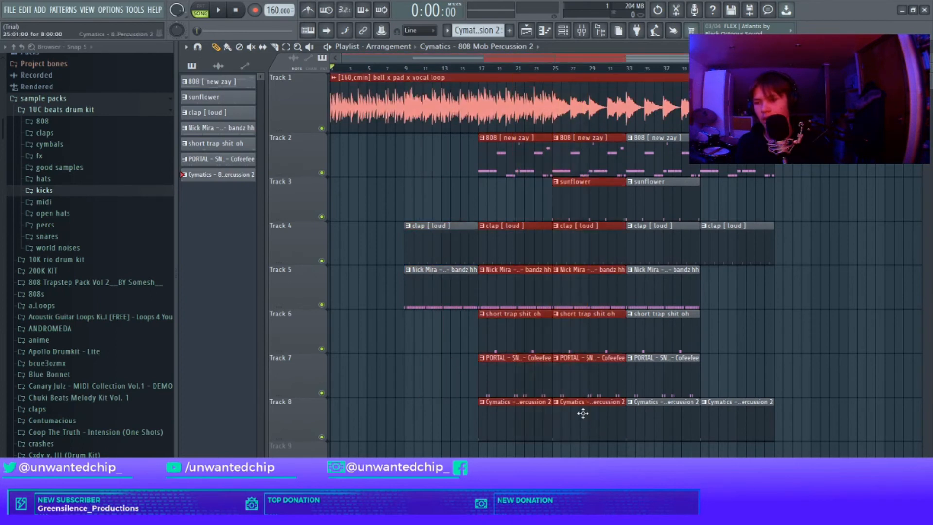
Step: Duplicate the bell x pad x vocal loop clip so a second copy follows from bar 49
ctrl+click(738, 201)
drag(662, 74, 776, 444)
ctrl+click(445, 176)
scroll(400, 110, down, 3)
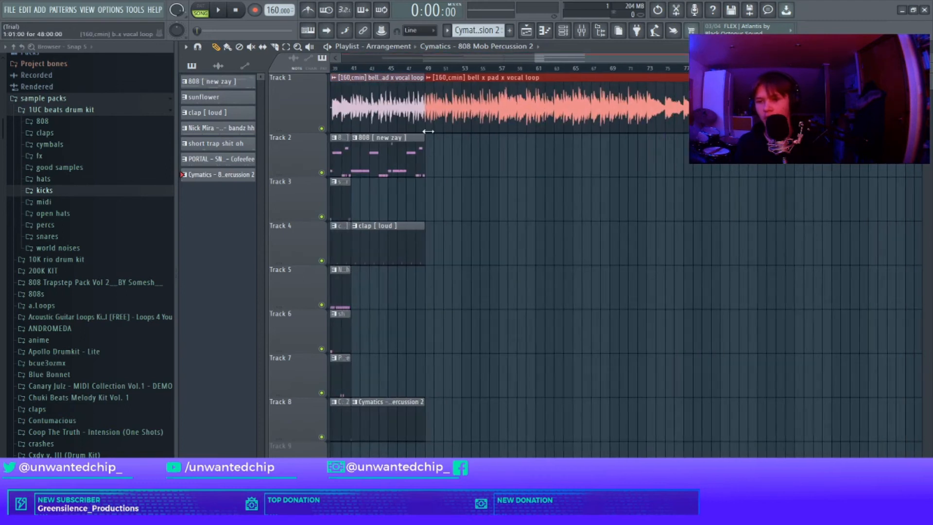
Step: Duplicate the drum and 808 section across tracks 2 to 8 so it repeats under the second loop copy
scroll(492, 153, down, 1)
scroll(631, 180, up, 1)
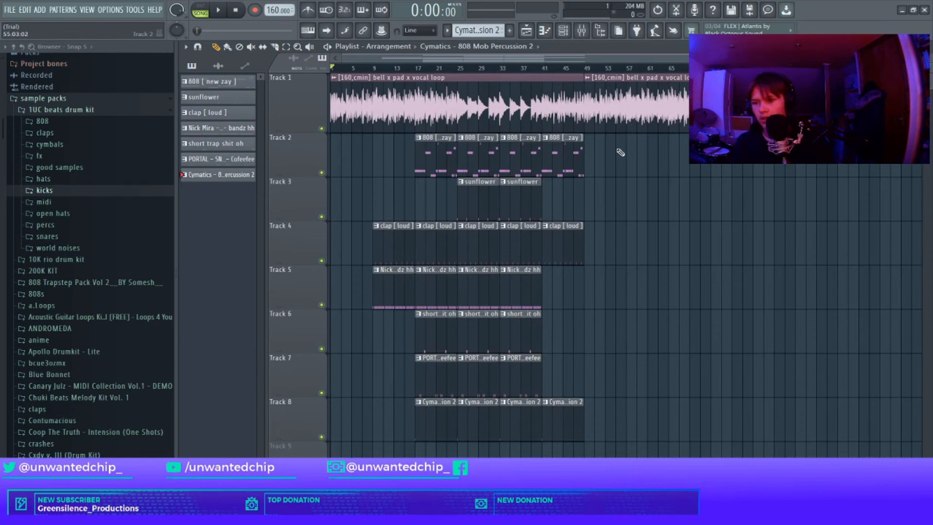
drag(630, 134, 353, 438)
key(ctrl+b)
click(600, 128)
ctrl+click(853, 181)
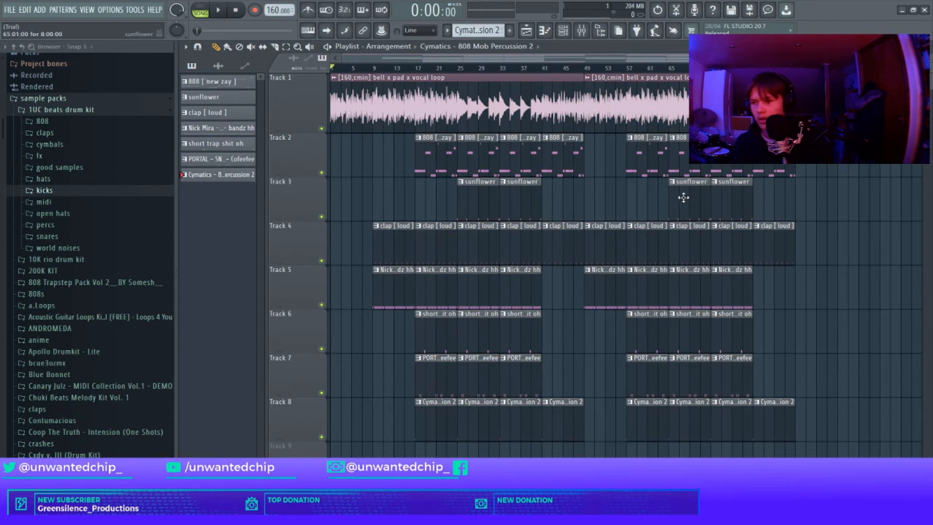
Step: Shift the duplicated drum and 808 section a few bars later
drag(627, 146, 791, 420)
drag(607, 253, 650, 252)
click(875, 214)
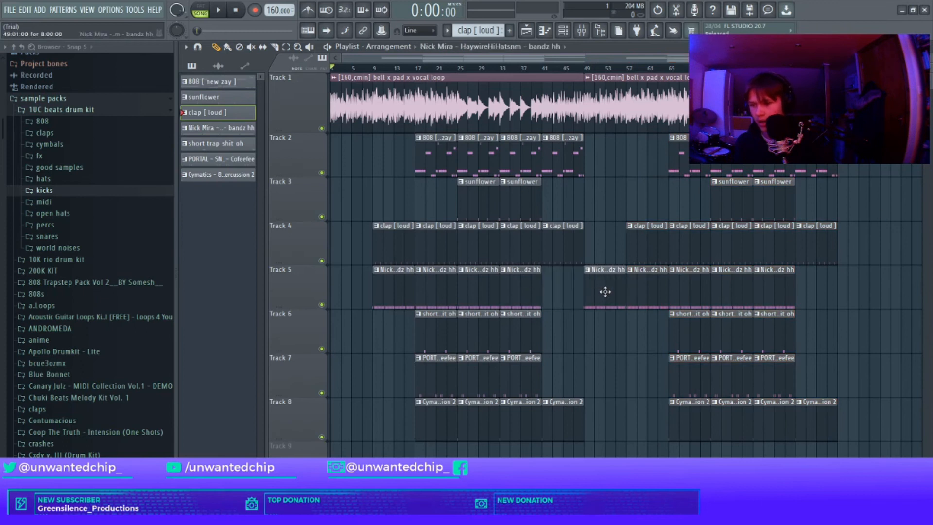
Step: Slice the first hi-hat clip of the second section near bar 49 and delete part of it to leave a short gap
scroll(605, 291, up, 5)
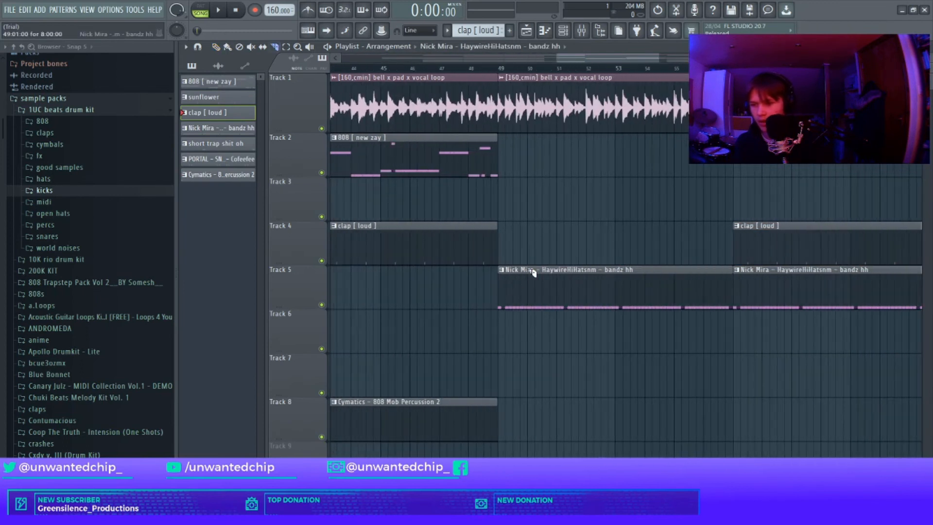
drag(528, 268, 534, 318)
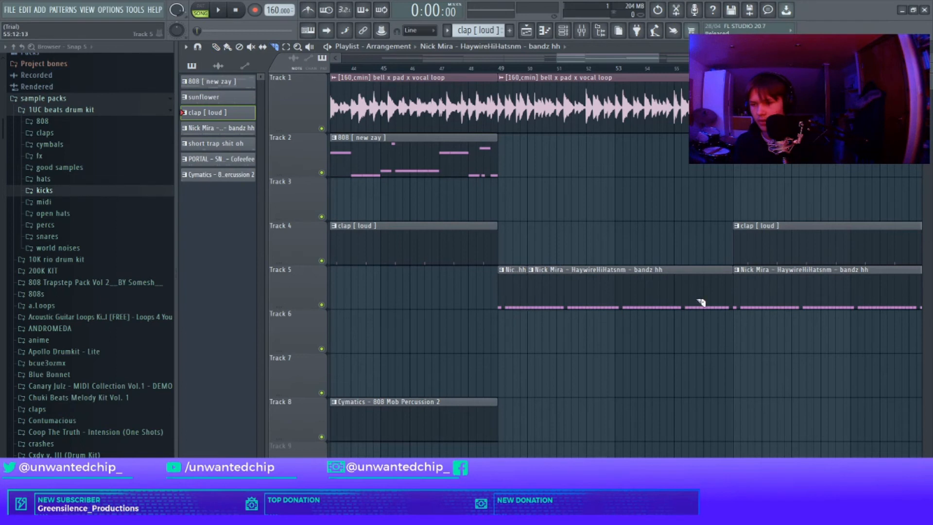
right_click(728, 298)
key(space)
scroll(515, 219, down, 5)
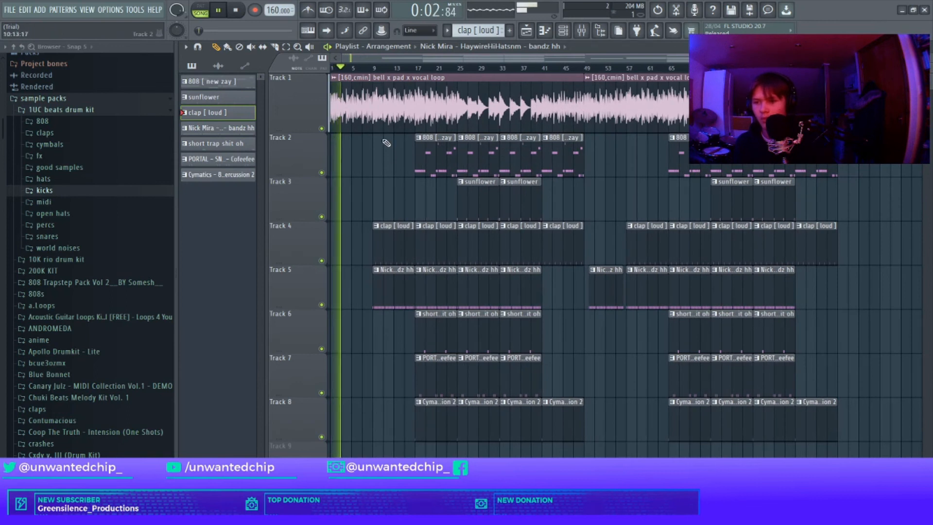
key(space)
drag(361, 77, 298, 254)
ctrl+click(347, 197)
drag(390, 95, 397, 346)
click(413, 163)
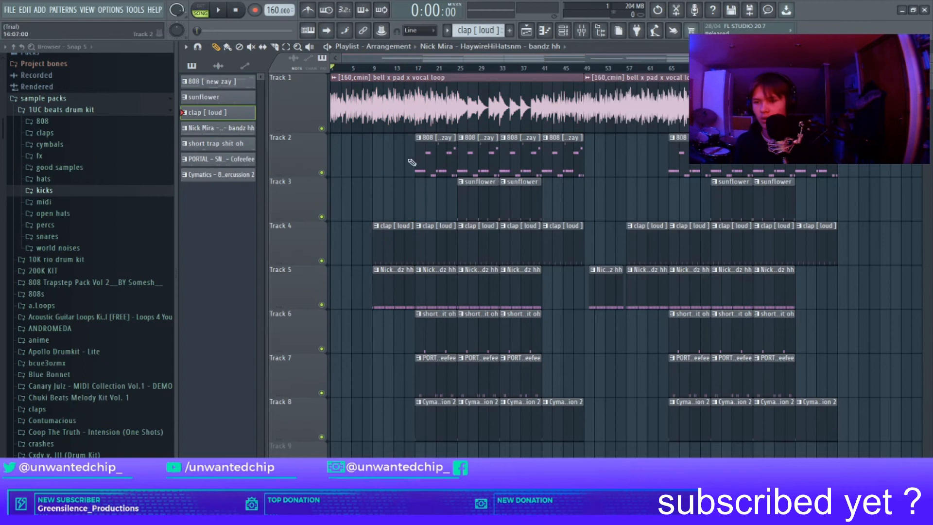
drag(391, 225, 392, 377)
drag(436, 138, 494, 456)
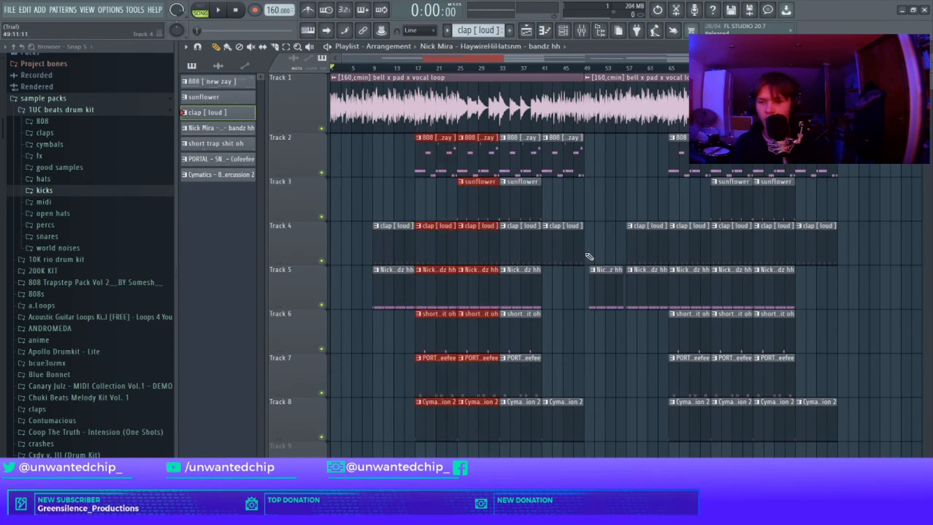
ctrl+click(590, 257)
drag(525, 128, 614, 464)
ctrl+click(613, 382)
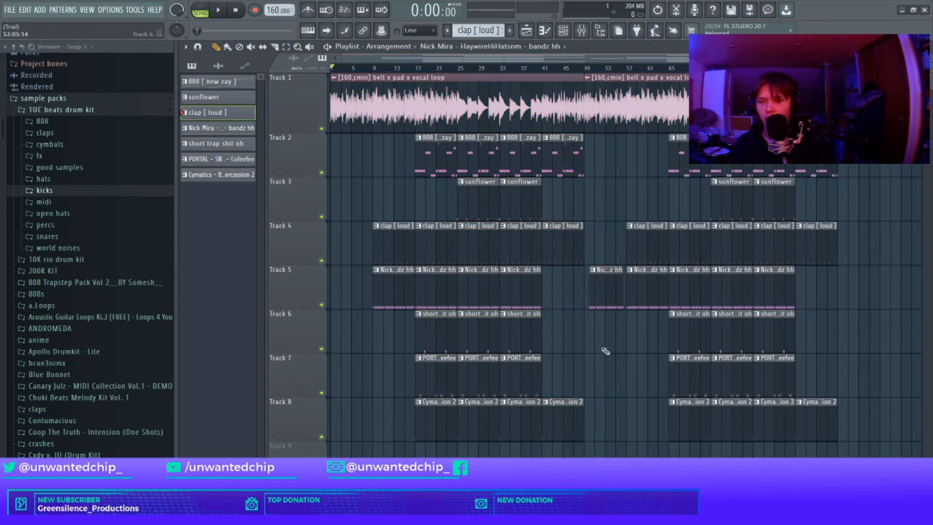
drag(632, 194, 652, 348)
ctrl+click(651, 345)
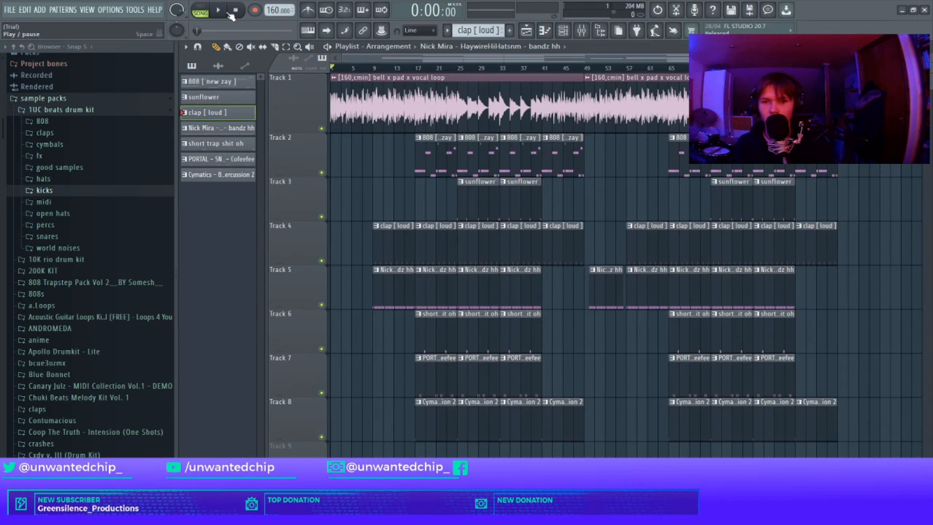
Step: Duplicate the second section, loop and drums included, to add a third section after it
drag(612, 92, 912, 456)
scroll(875, 438, down, 2)
key(ctrl+b)
key(ctrl+d)
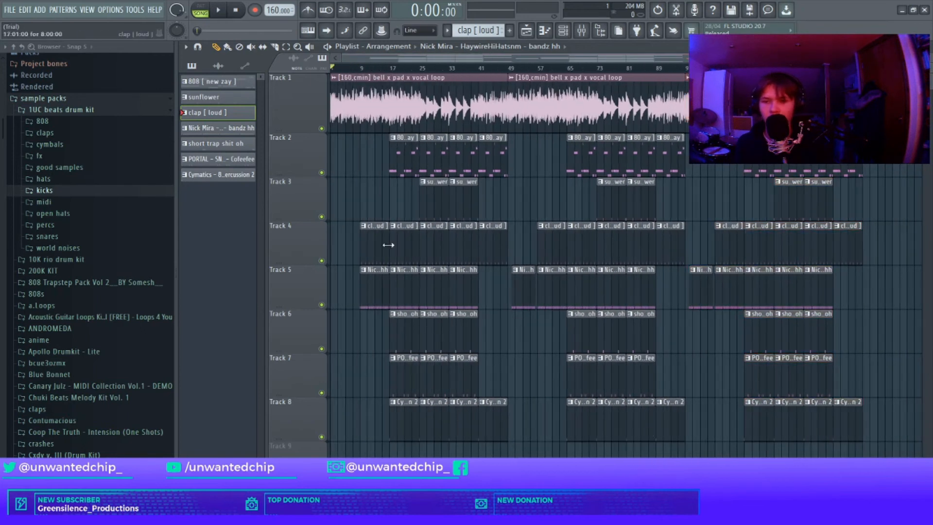
Step: Place the prod tag 4 sample at the start of track 8 and enable Normalize in its settings
click(63, 165)
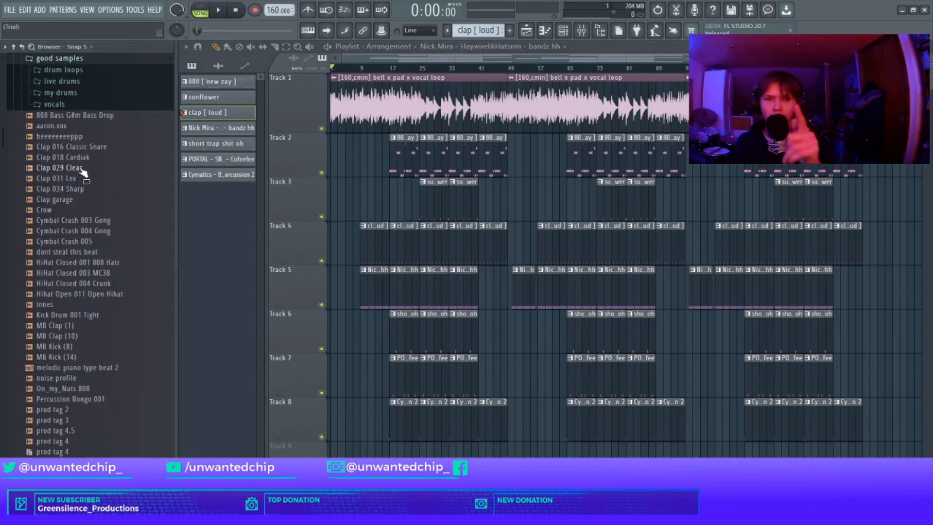
scroll(68, 364, down, 2)
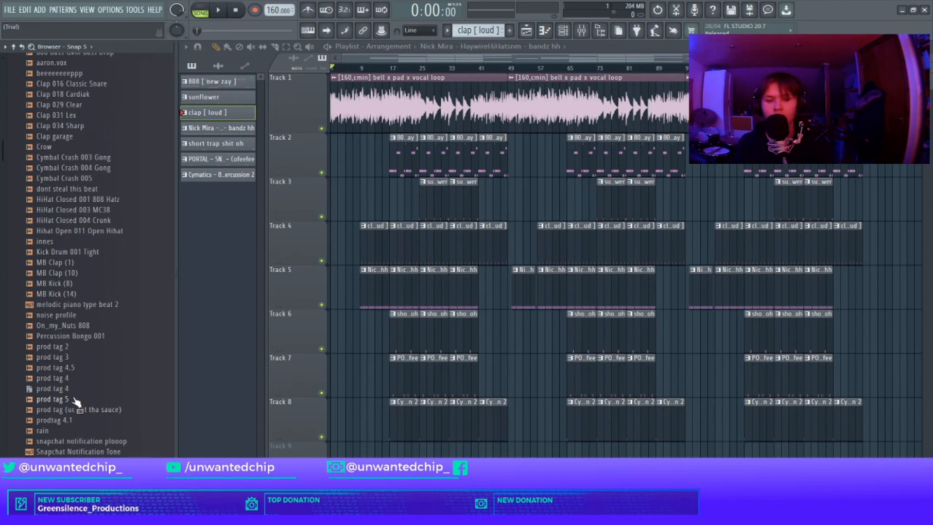
drag(72, 380, 265, 434)
scroll(368, 428, up, 3)
click(373, 401)
drag(415, 160, 415, 167)
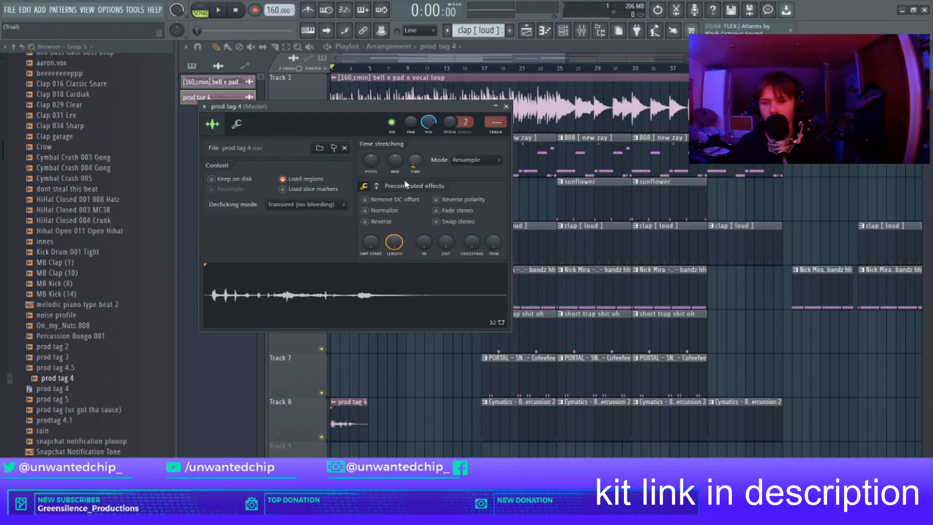
click(394, 211)
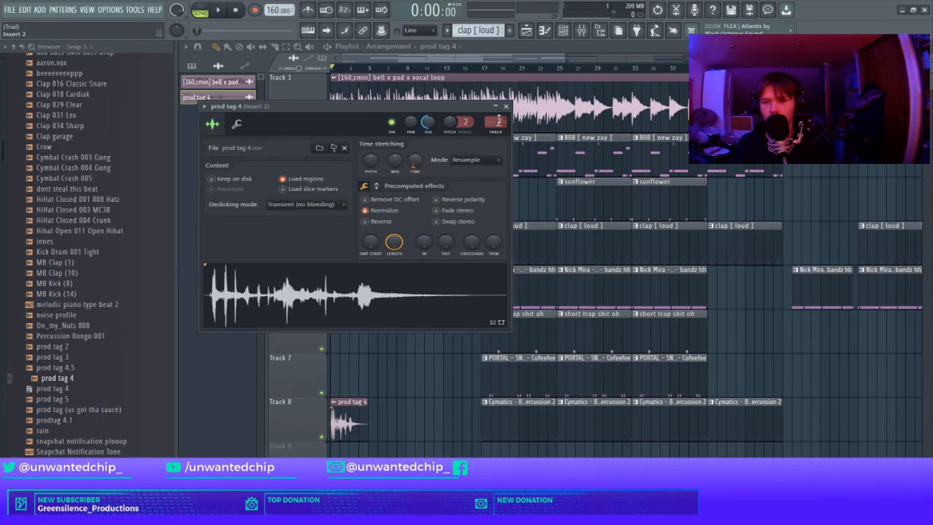
click(506, 106)
Step: Lower the volume fader of the prod tag's mixer insert 2
key(F9)
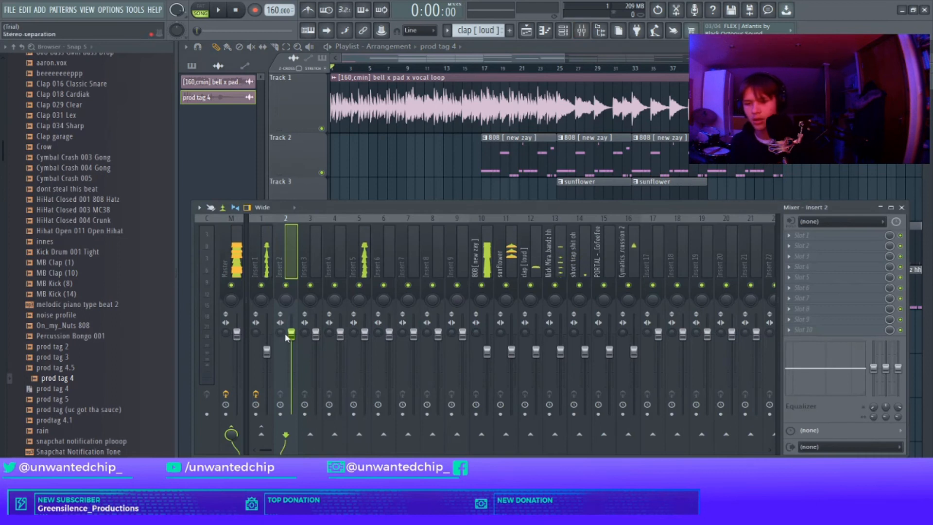
drag(290, 335, 290, 358)
key(space)
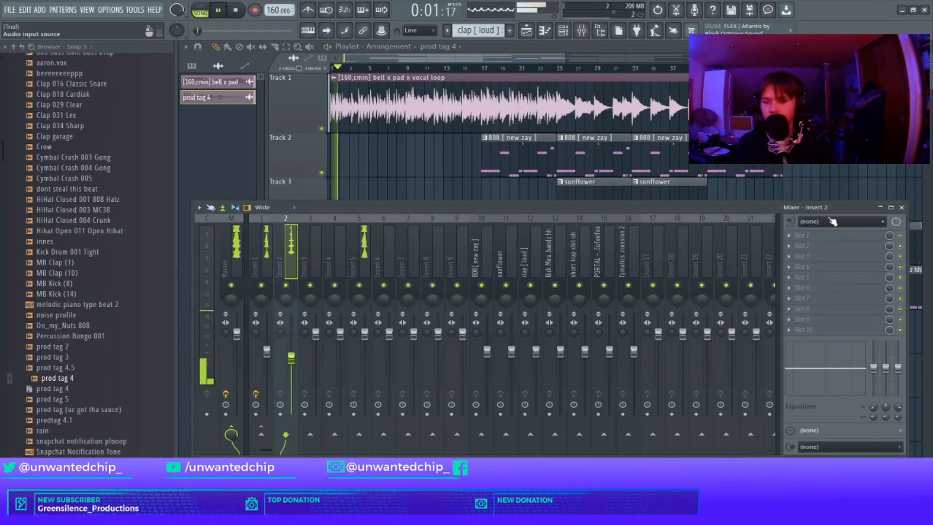
click(903, 208)
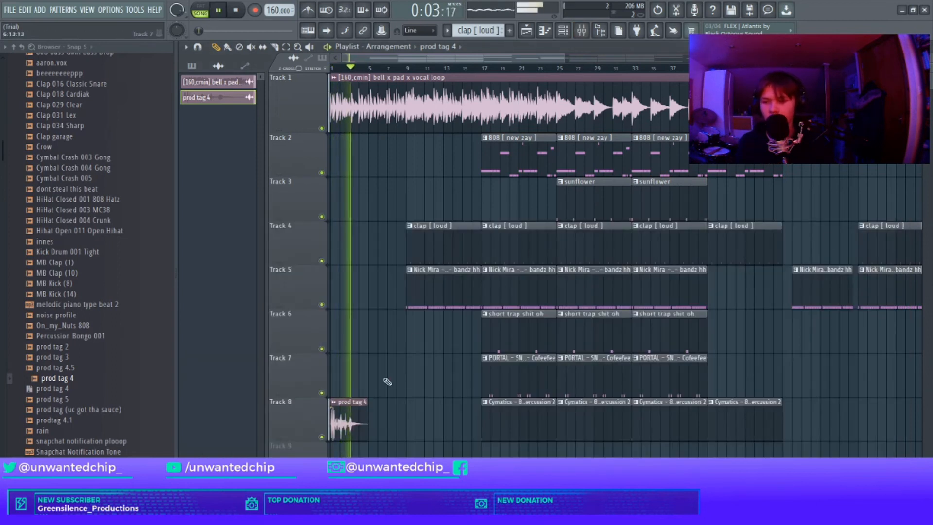
double_click(359, 410)
click(468, 160)
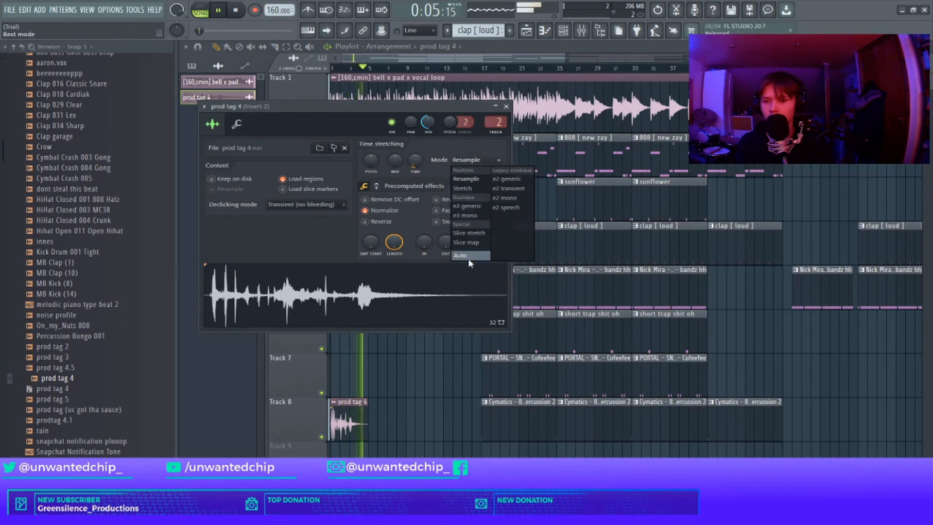
click(506, 106)
Step: Play back the full arrangement from the start
scroll(437, 175, down, 3)
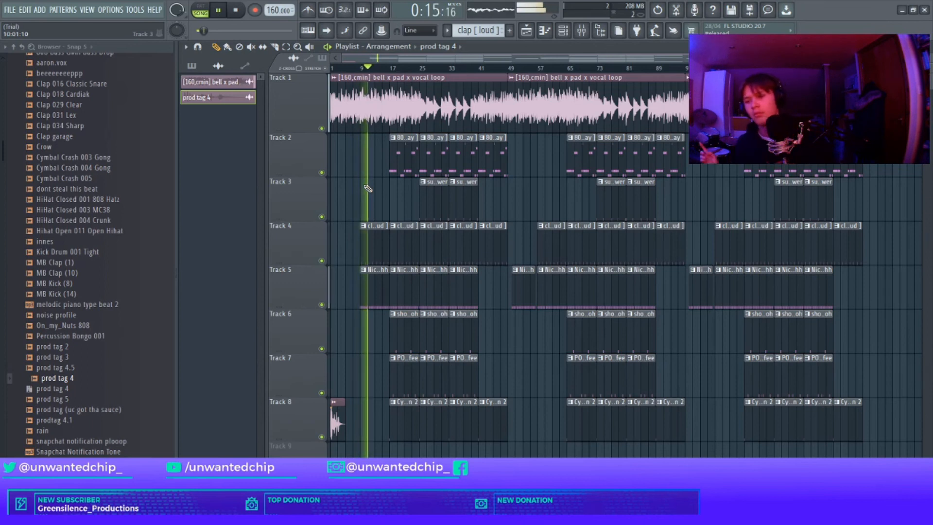
key(space)
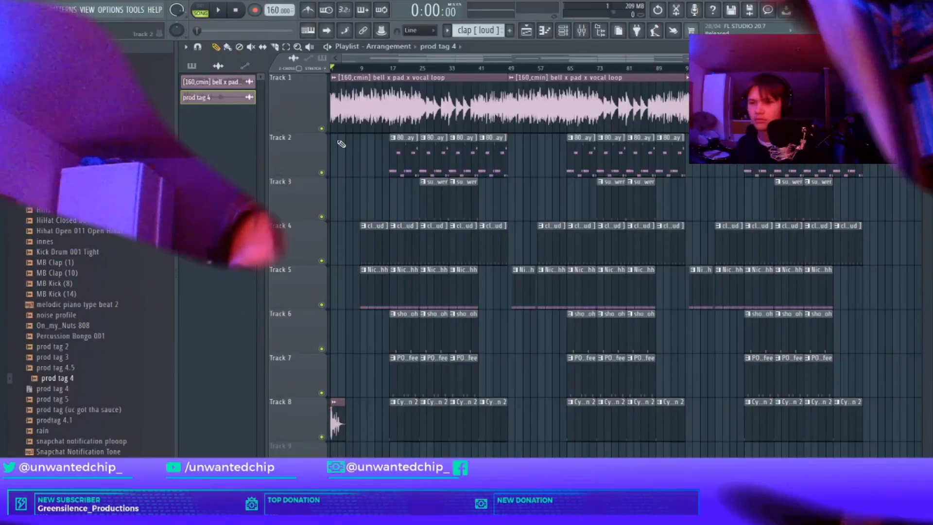
click(227, 13)
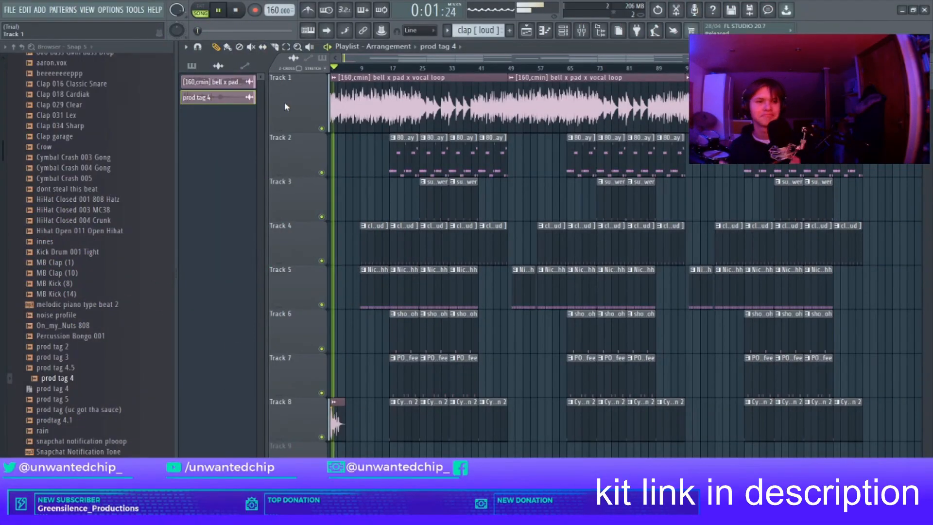